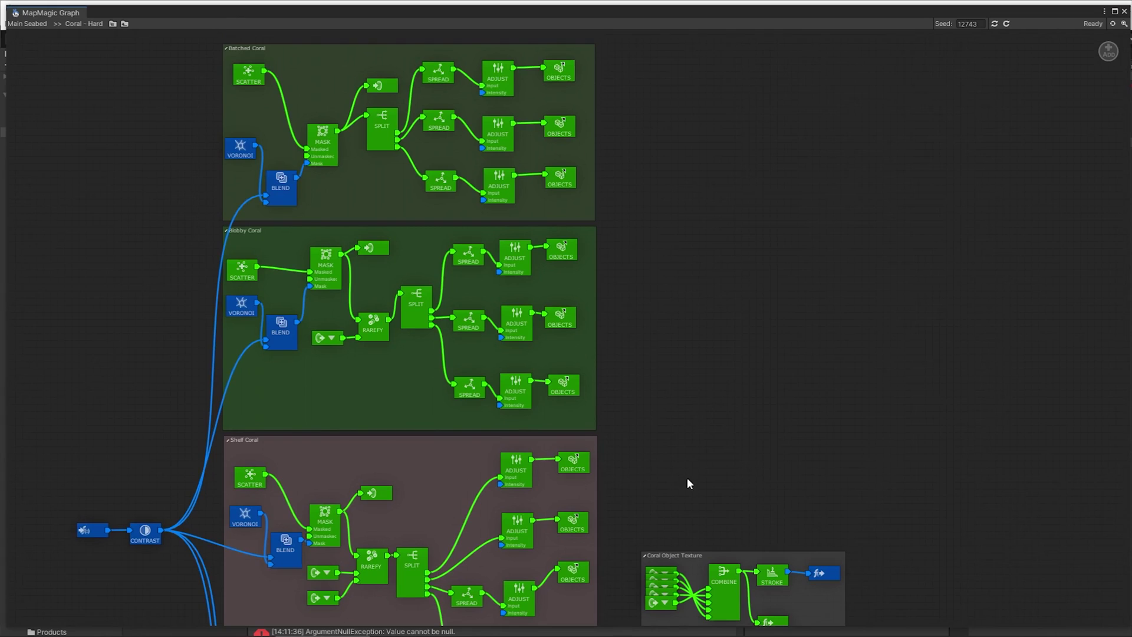
Pan down to the lower coral groups of Coral - Hard, then switch to the Coral - Soft graph.
{"action": "middle_click_drag", "start_coordinate": [687, 478], "coordinate": [709, 19]}
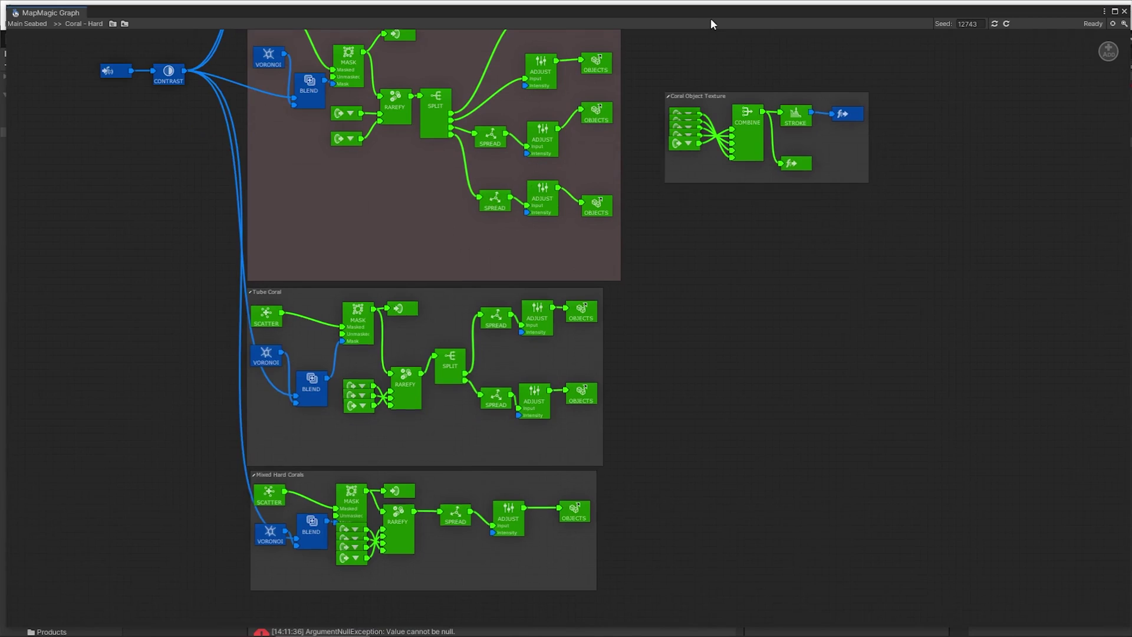
{"action": "left_click", "coordinate": [114, 25]}
{"action": "left_click", "coordinate": [139, 59]}
{"action": "middle_click_drag", "start_coordinate": [698, 446], "coordinate": [697, 435]}
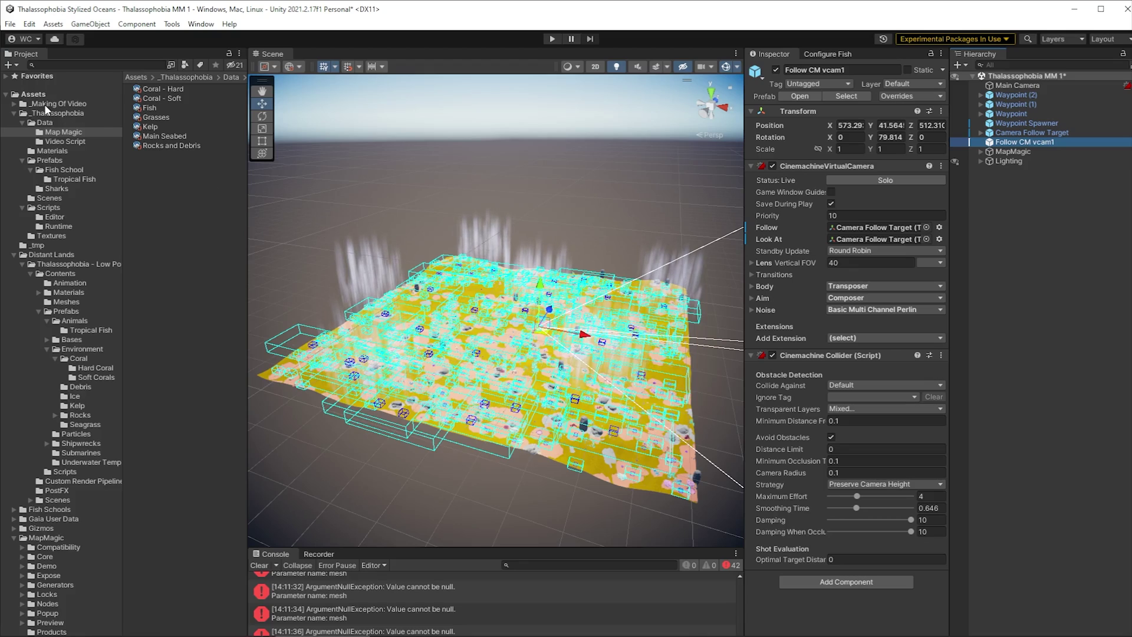
Create 'Making of Thalasaphobia Scene' in _Making Of Video/Scenes and open it, discarding previous changes.
{"action": "left_click", "coordinate": [97, 103]}
{"action": "double_click", "coordinate": [145, 90]}
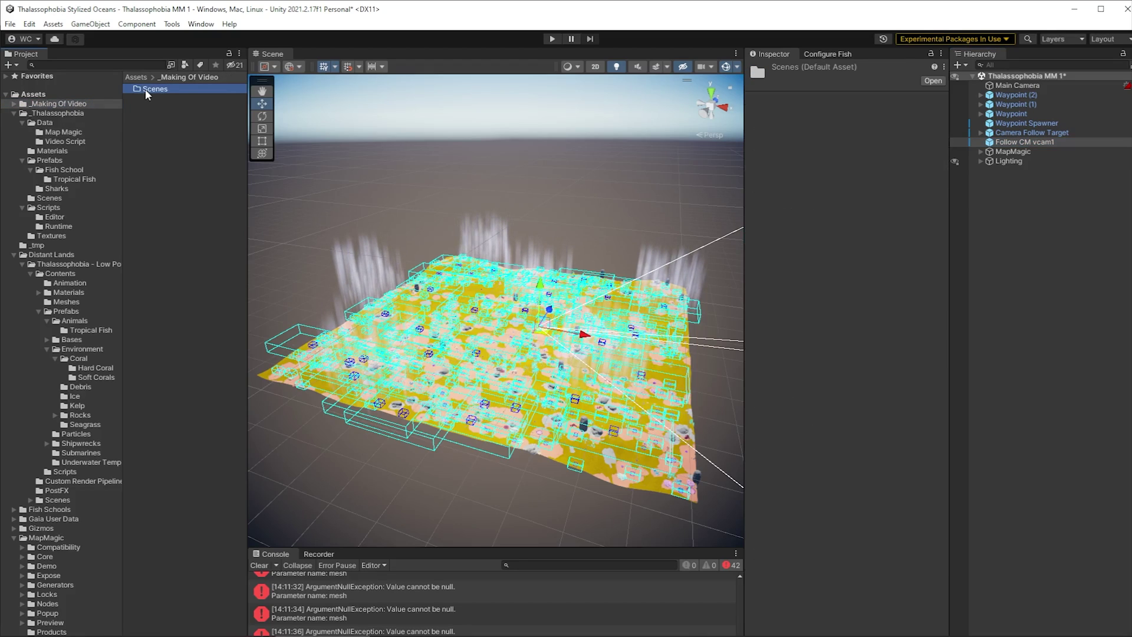
{"action": "right_click", "coordinate": [141, 104]}
{"action": "mouse_move", "coordinate": [306, 113]}
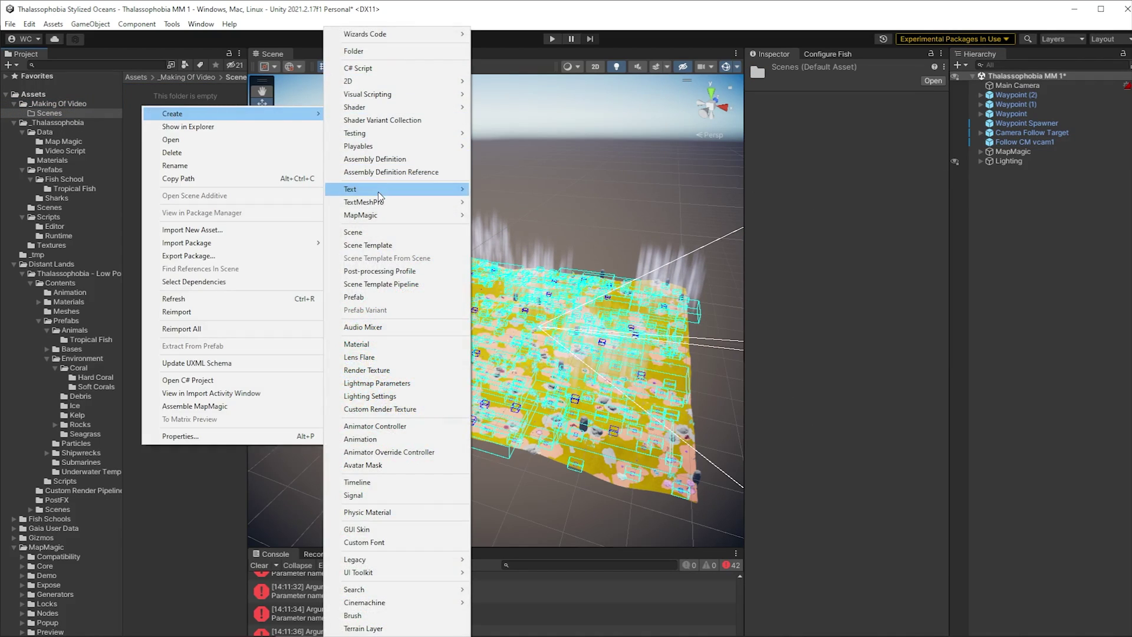
{"action": "left_click", "coordinate": [380, 236]}
{"action": "type", "text": "Making of Thalasaphobia Scene"}
{"action": "key", "text": "Return"}
{"action": "key", "text": "Return"}
{"action": "left_click", "coordinate": [567, 325]}
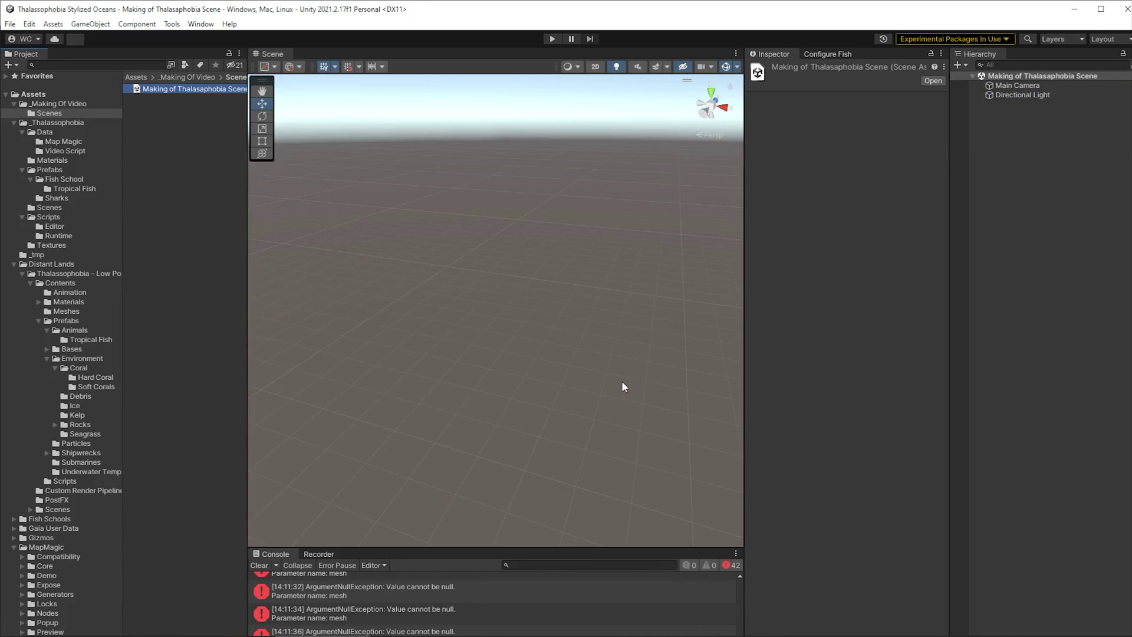
Add a MapMagic terrain object to the scene's Hierarchy.
{"action": "right_click", "coordinate": [990, 174]}
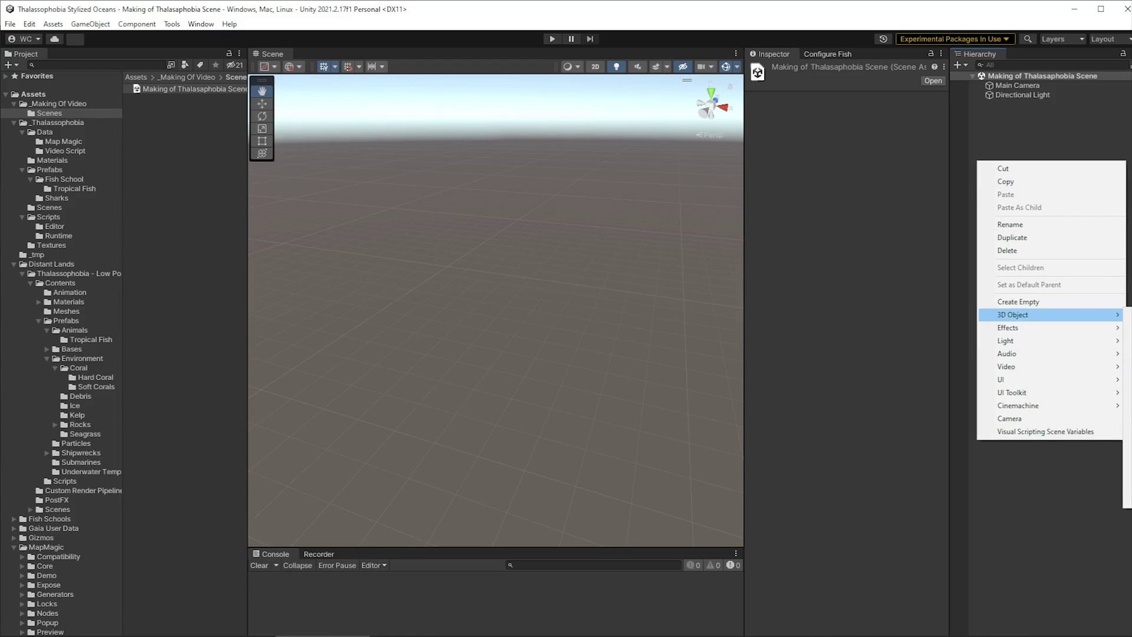
{"action": "left_click", "coordinate": [1126, 426]}
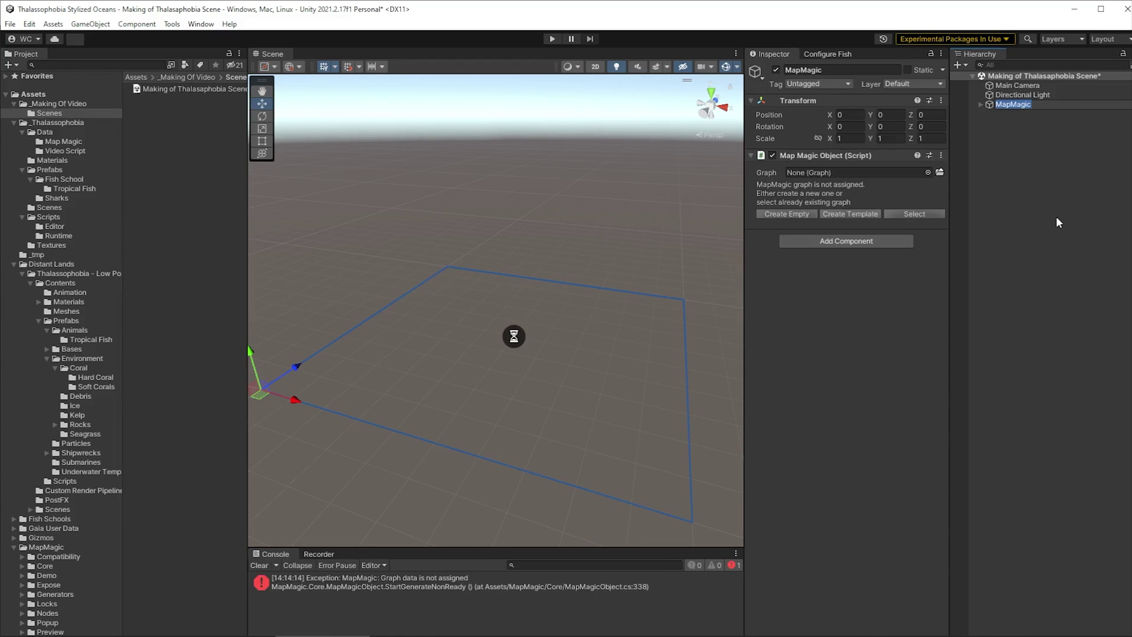
{"action": "key", "text": "Return"}
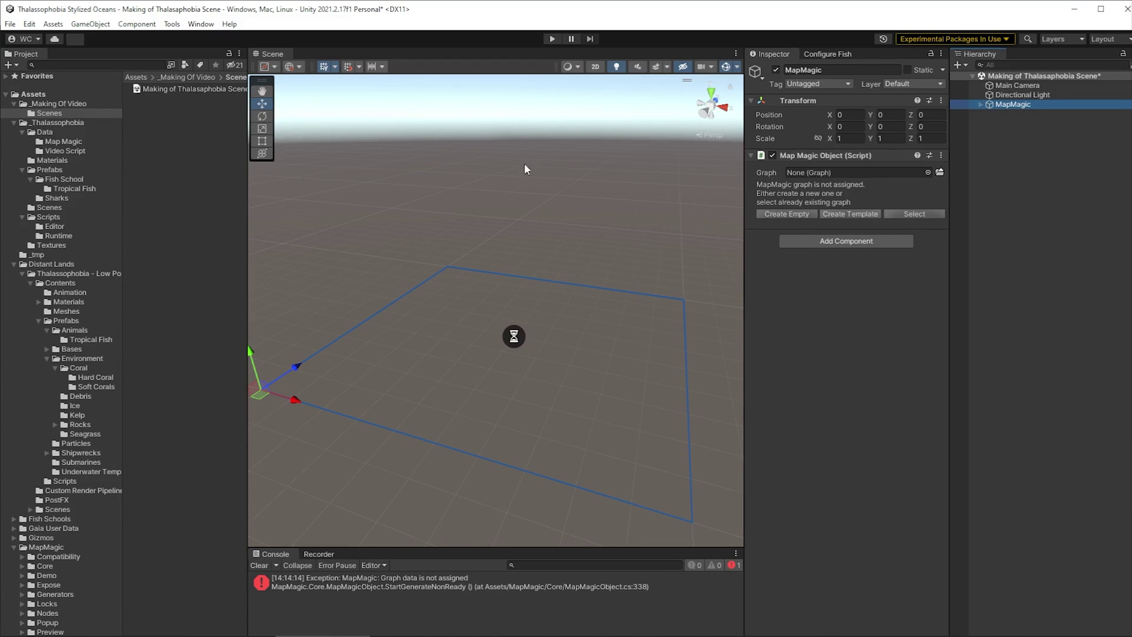
Create a Graphs folder inside _Making Of Video.
{"action": "left_click", "coordinate": [58, 104]}
{"action": "right_click", "coordinate": [140, 131]}
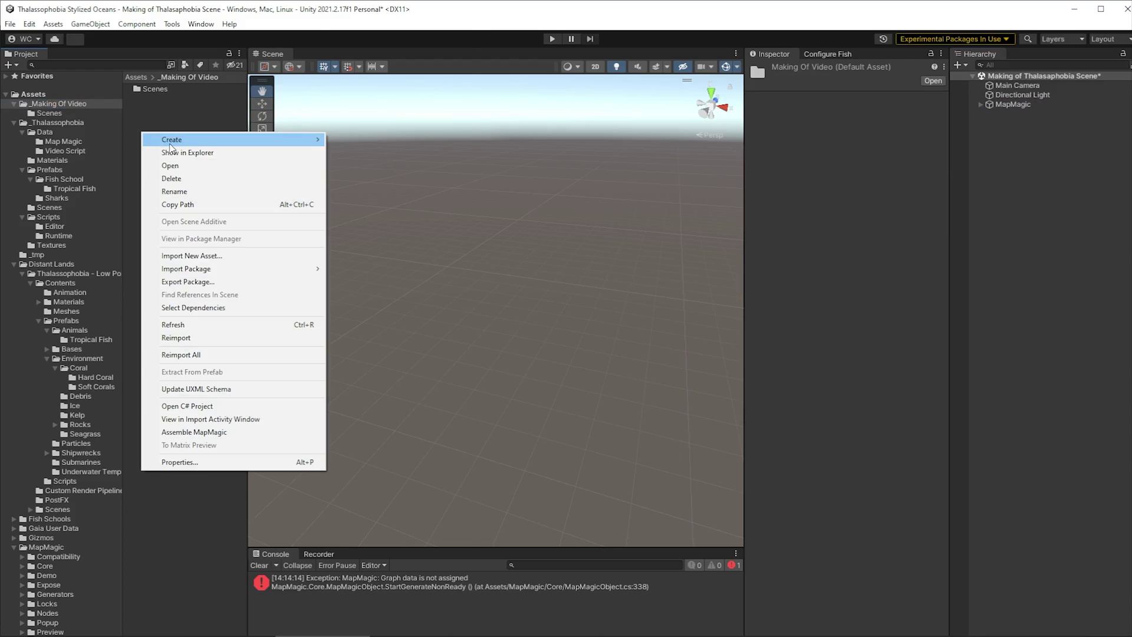
{"action": "mouse_move", "coordinate": [171, 140]}
{"action": "left_click", "coordinate": [366, 50]}
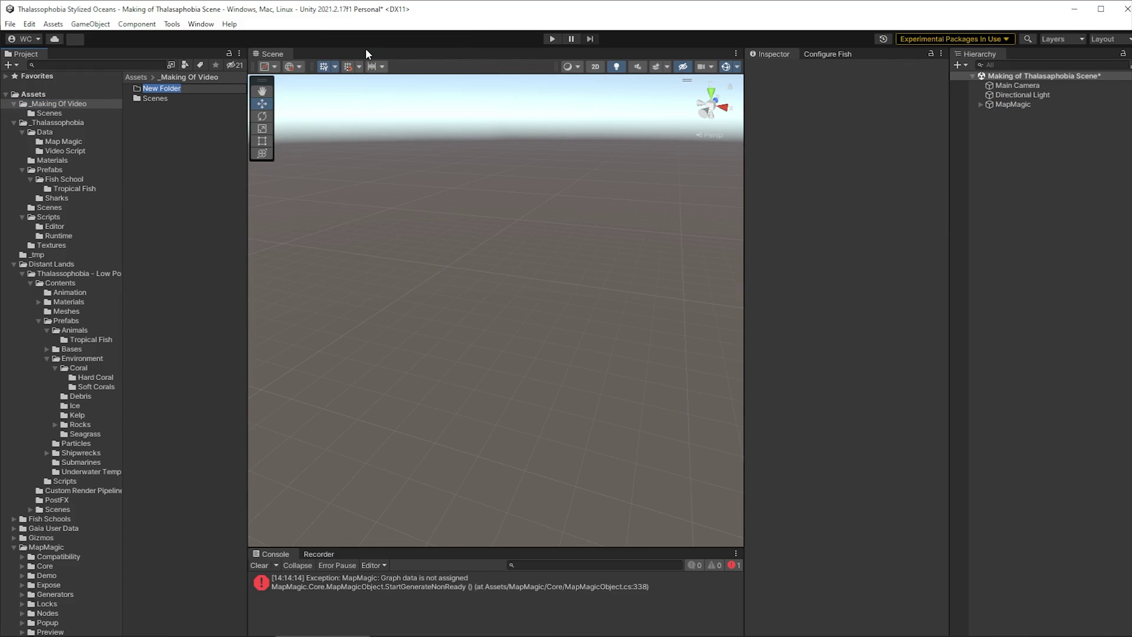
{"action": "type", "text": "Graphs"}
{"action": "key", "text": "Return"}
Create a MapMagic Simple Graph named Main inside the Graphs folder.
{"action": "double_click", "coordinate": [151, 89]}
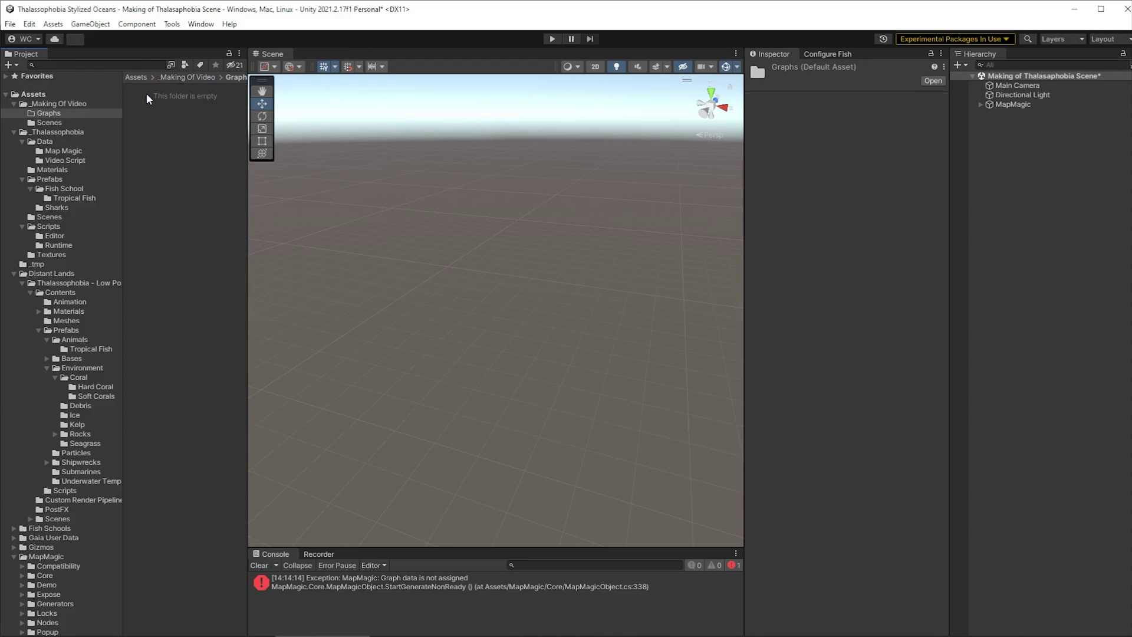
{"action": "right_click", "coordinate": [147, 95]}
{"action": "mouse_move", "coordinate": [177, 103]}
{"action": "mouse_move", "coordinate": [373, 213]}
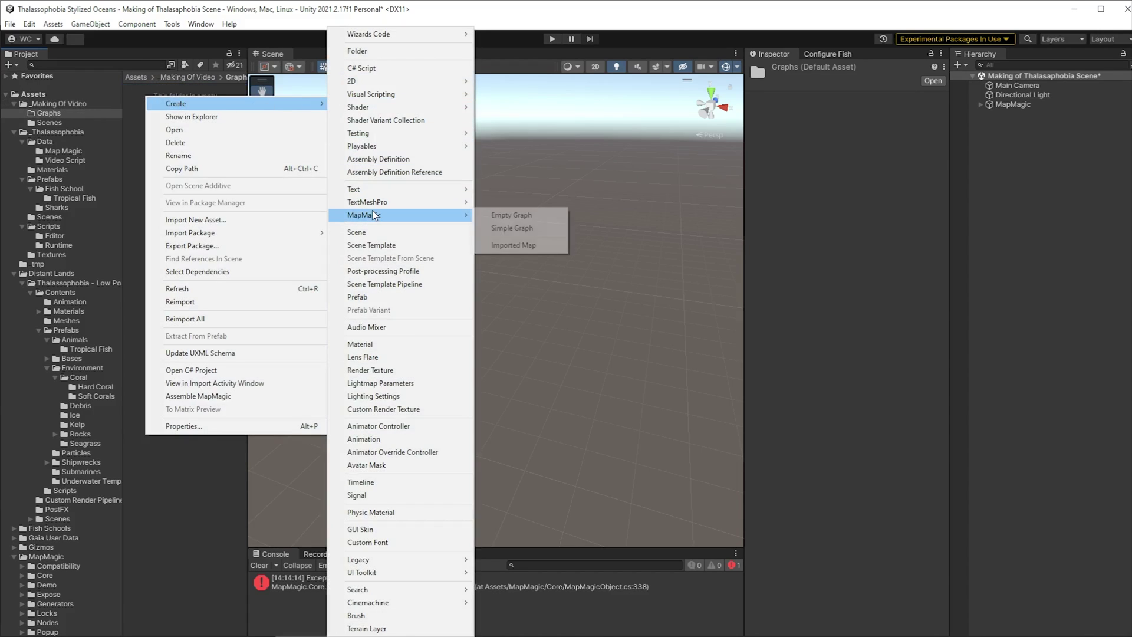
{"action": "left_click", "coordinate": [513, 231]}
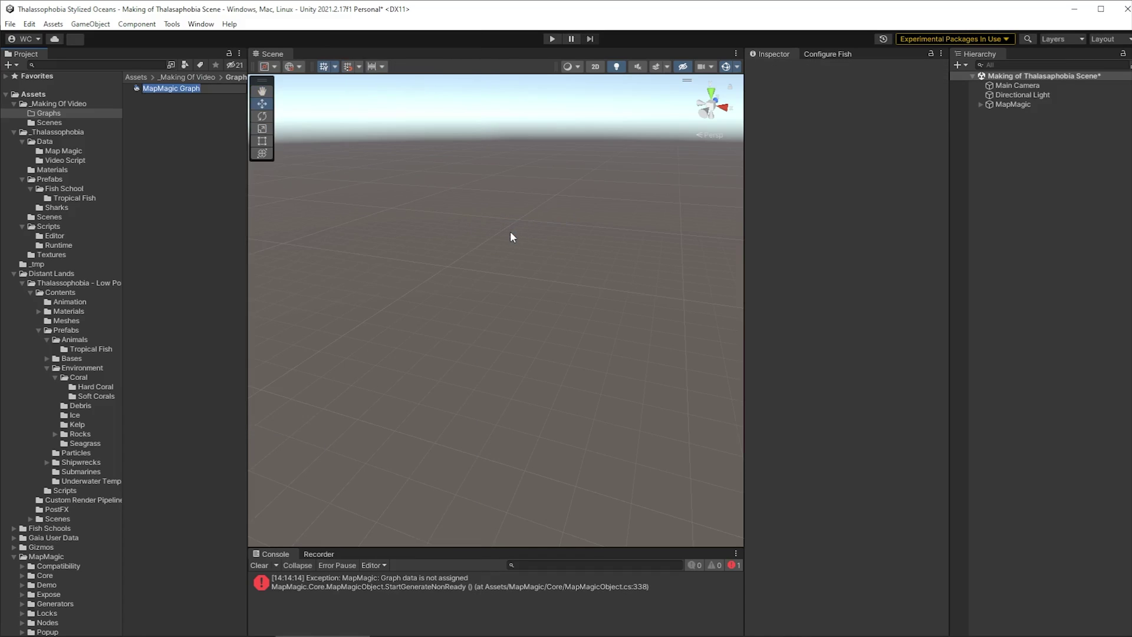
{"action": "type", "text": "Main"}
{"action": "key", "text": "Return"}
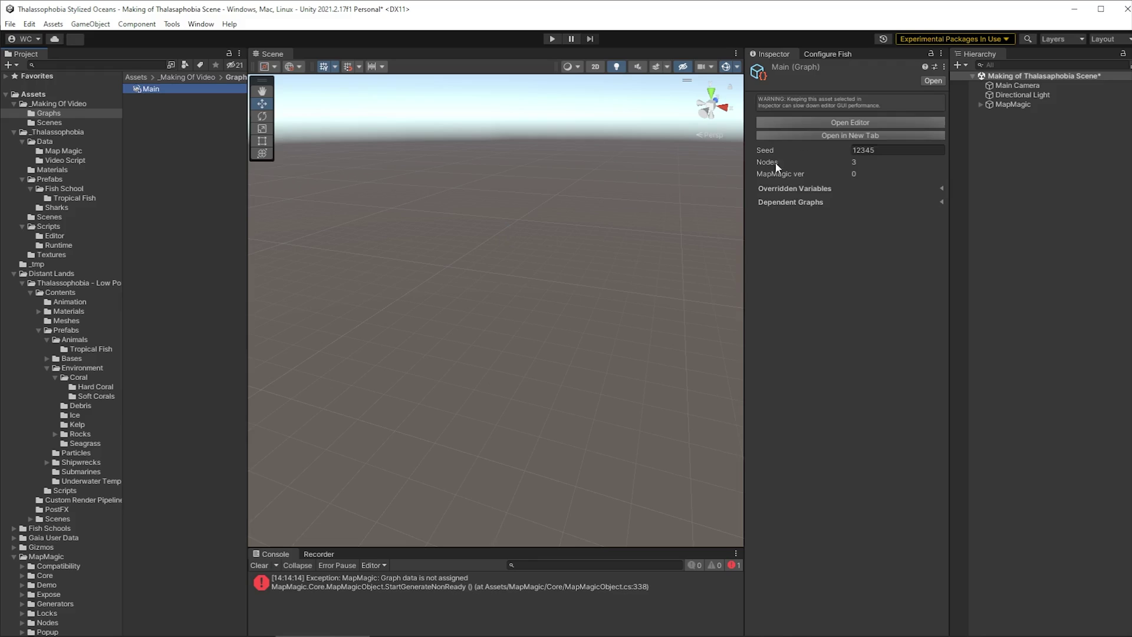
Assign the Main graph to the MapMagic object and open it for editing.
{"action": "left_click", "coordinate": [1010, 104]}
{"action": "left_click_drag", "start_coordinate": [152, 90], "coordinate": [847, 175]}
{"action": "left_click", "coordinate": [147, 90]}
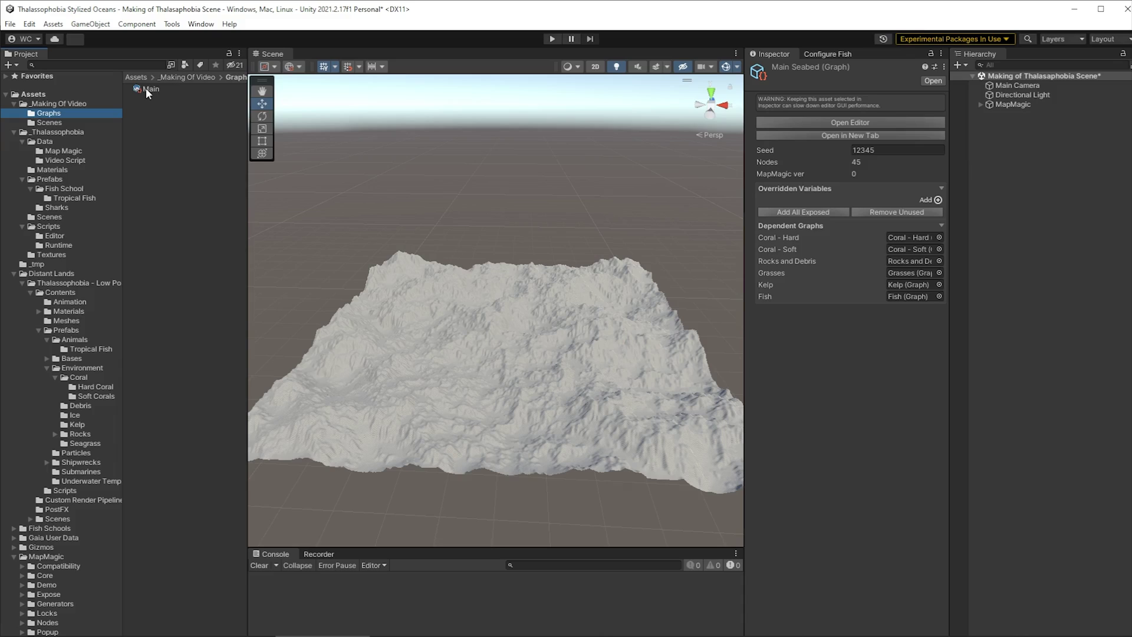
{"action": "double_click", "coordinate": [147, 89]}
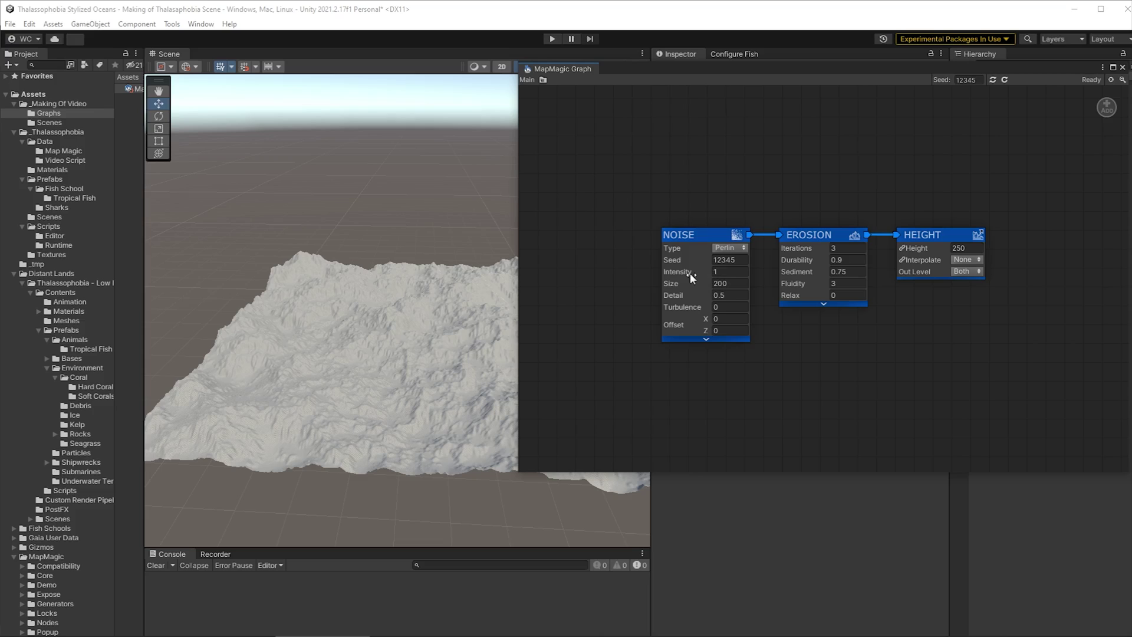
Lower the Noise Intensity to 0.37 and Detail to 0.26, moving the Erosion node aside.
{"action": "left_click_drag", "start_coordinate": [692, 278], "coordinate": [652, 267]}
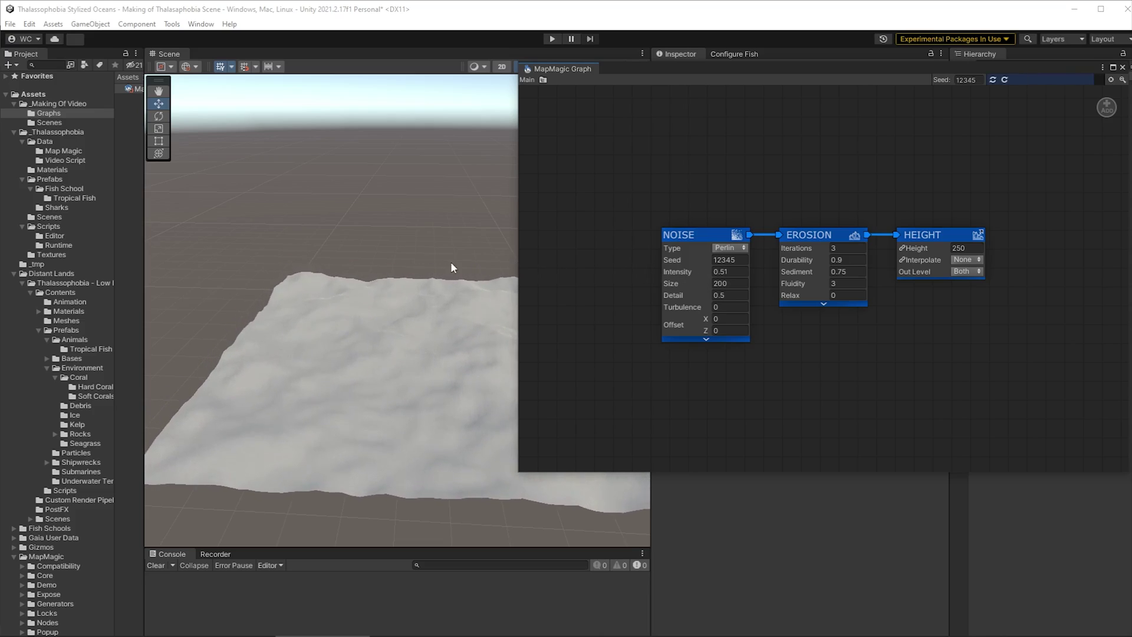
{"action": "left_click_drag", "start_coordinate": [448, 263], "coordinate": [375, 262]}
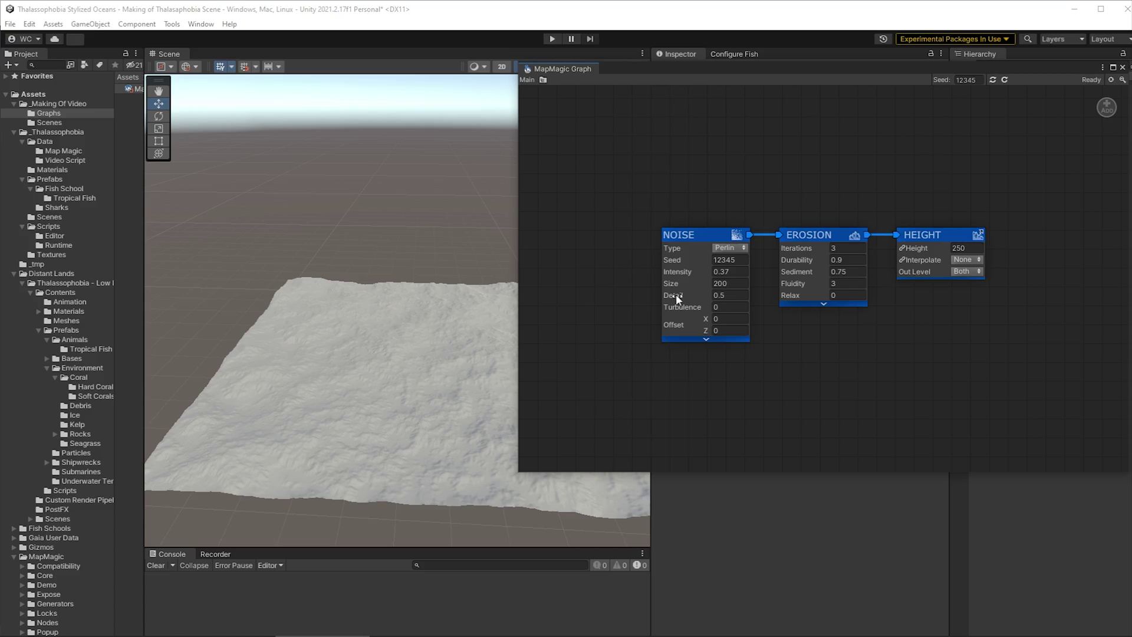
{"action": "left_click_drag", "start_coordinate": [677, 296], "coordinate": [480, 291]}
{"action": "left_click_drag", "start_coordinate": [437, 417], "coordinate": [401, 351], "text": "alt"}
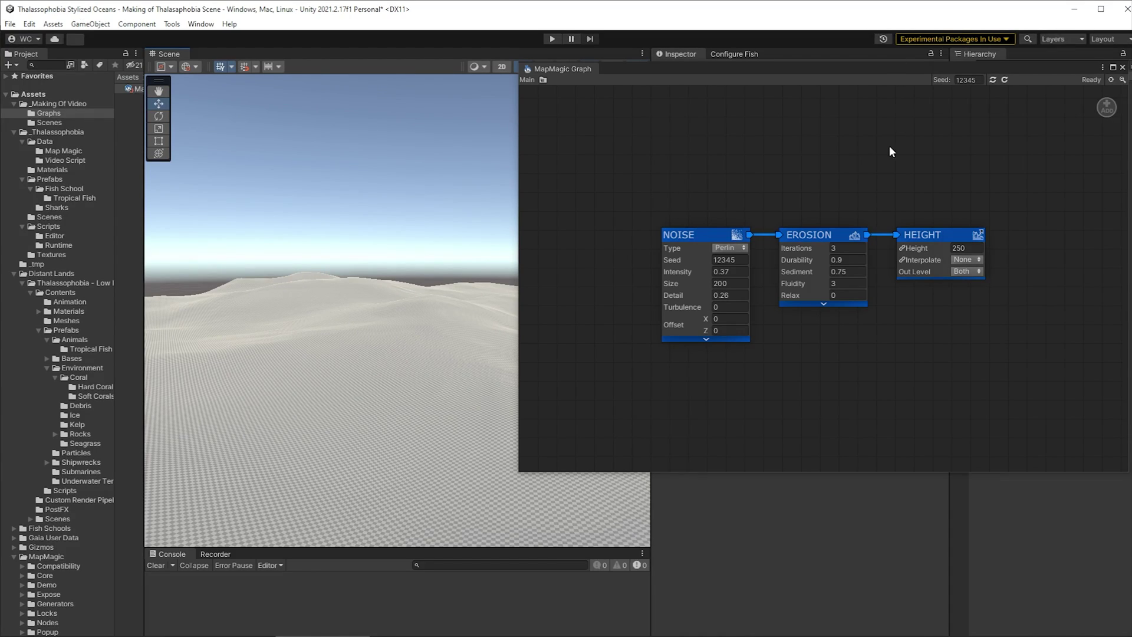
{"action": "mouse_move", "coordinate": [811, 239]}
{"action": "left_mouse_down"}
{"action": "mouse_move", "coordinate": [1119, 99]}
{"action": "mouse_move", "coordinate": [1106, 108]}
{"action": "left_mouse_up"}
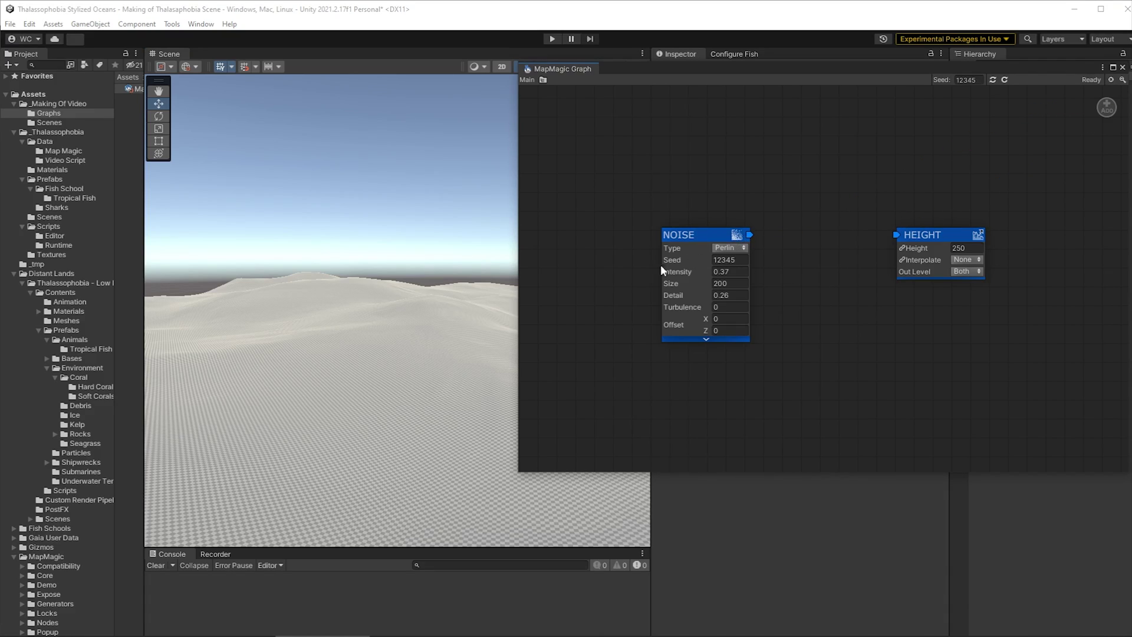
Wire Noise into Height and into a new portal Enter node named Heightmap.
{"action": "left_click_drag", "start_coordinate": [749, 233], "coordinate": [917, 224]}
{"action": "right_click", "coordinate": [835, 326]}
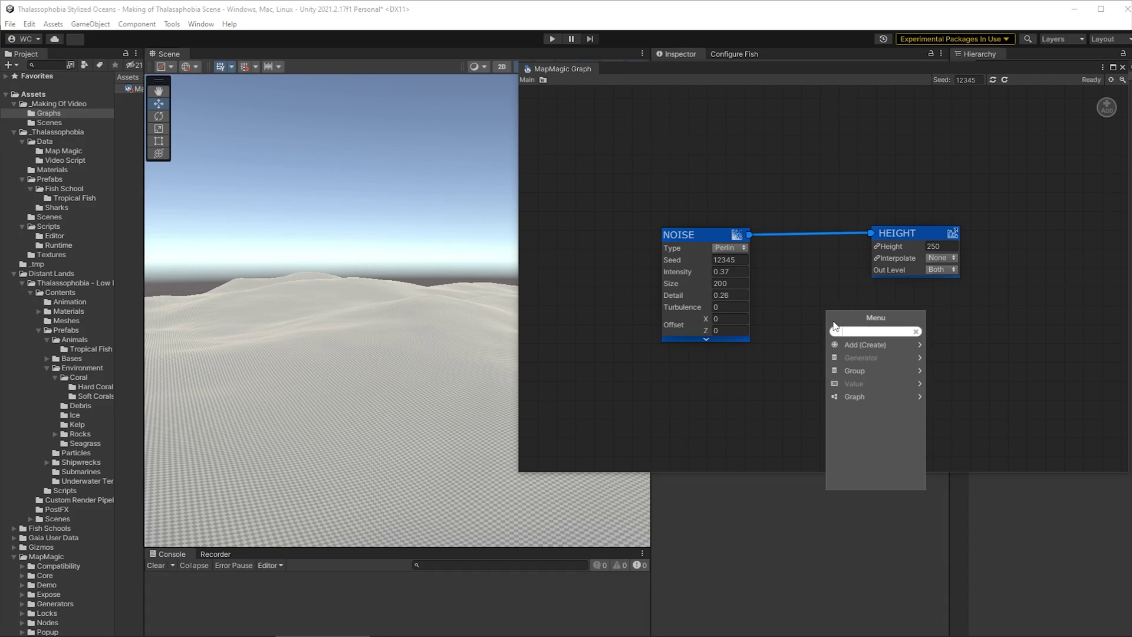
{"action": "type", "text": "portal"}
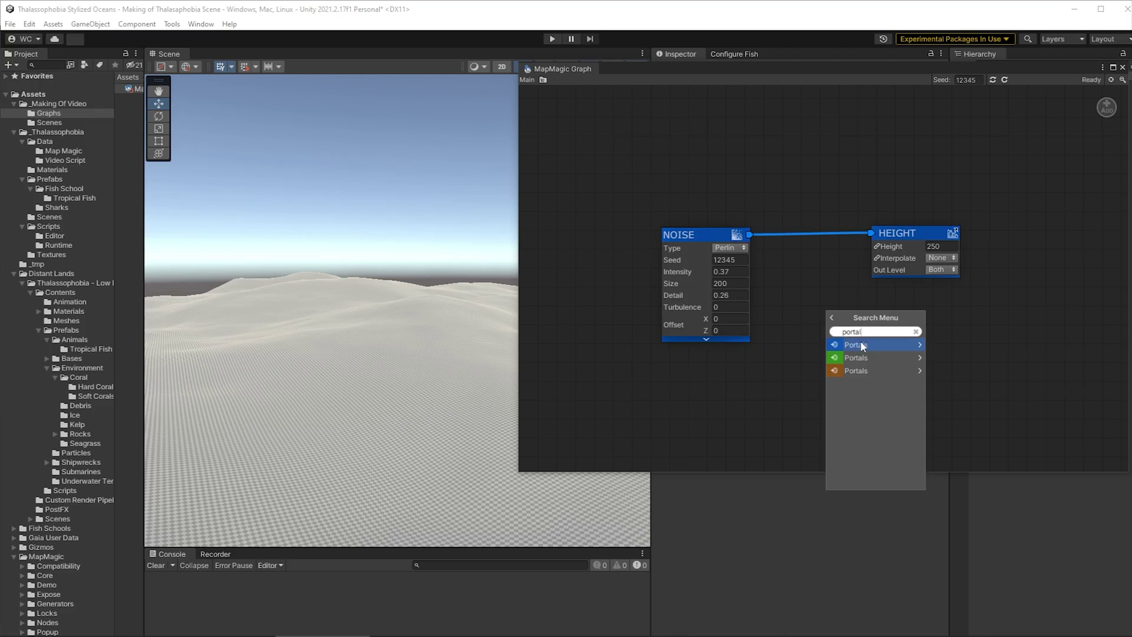
{"action": "left_click", "coordinate": [862, 344]}
{"action": "left_click", "coordinate": [862, 344]}
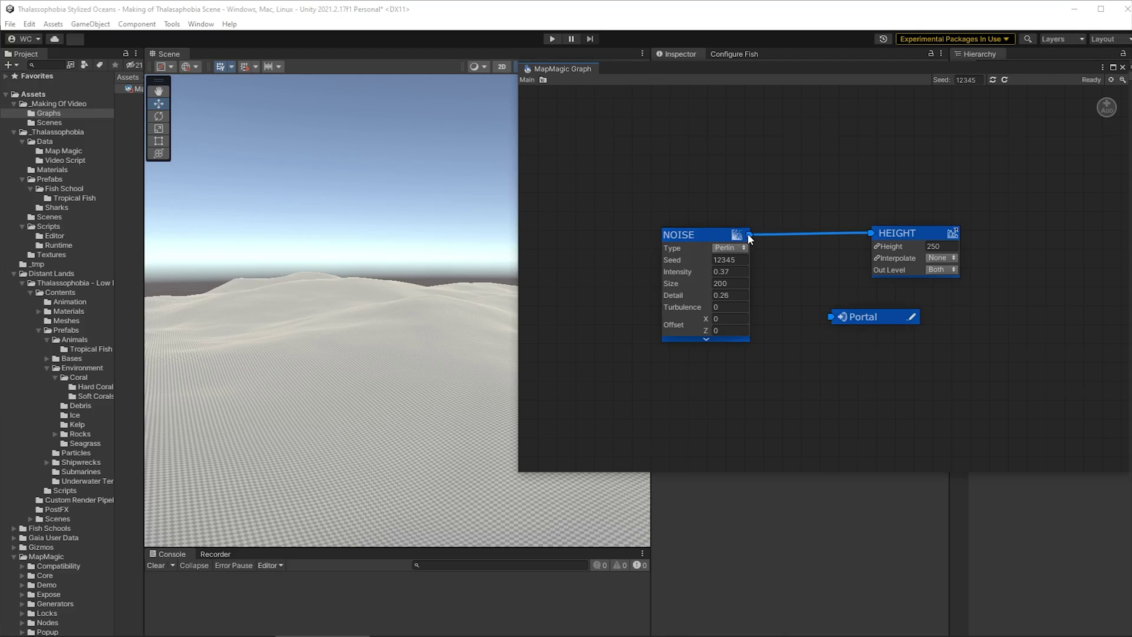
{"action": "mouse_move", "coordinate": [749, 233]}
{"action": "left_mouse_down"}
{"action": "mouse_move", "coordinate": [831, 317]}
{"action": "mouse_move", "coordinate": [920, 313]}
{"action": "left_mouse_up"}
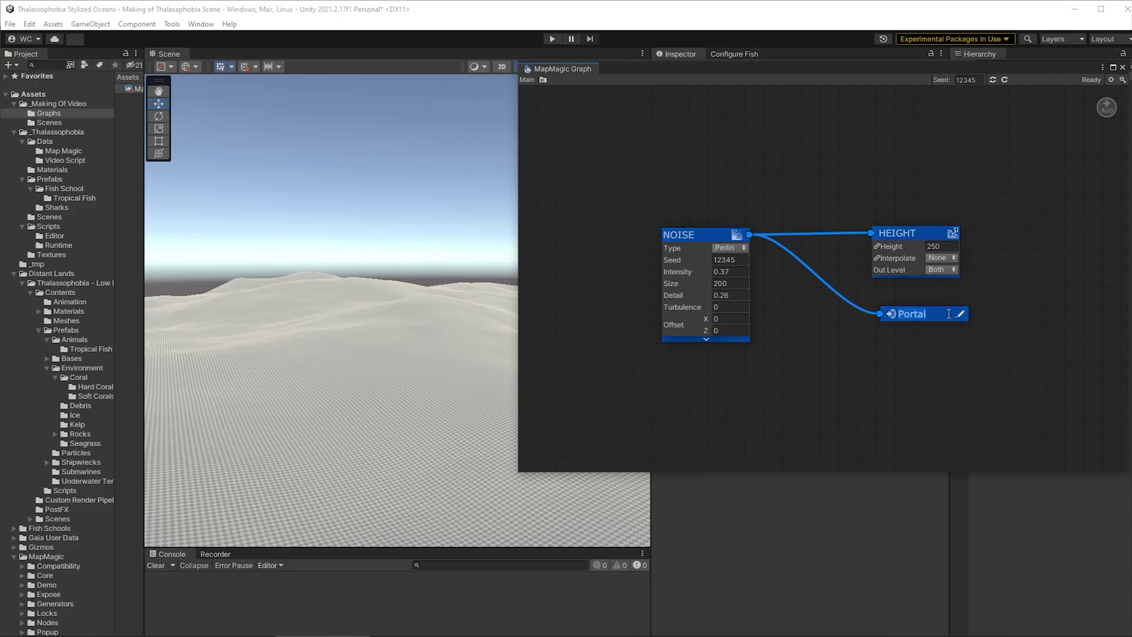
{"action": "type", "text": "Heightmap"}
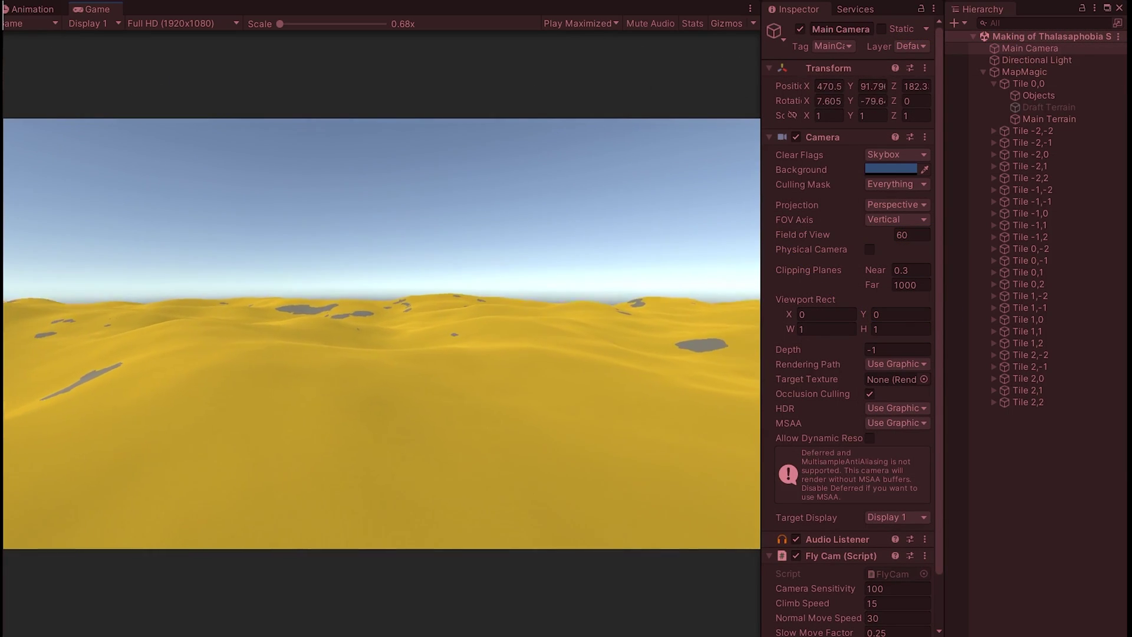
Fly the play-mode camera forward across the yellow dunes, turning left and right.
{"action": "key", "text": "w"}
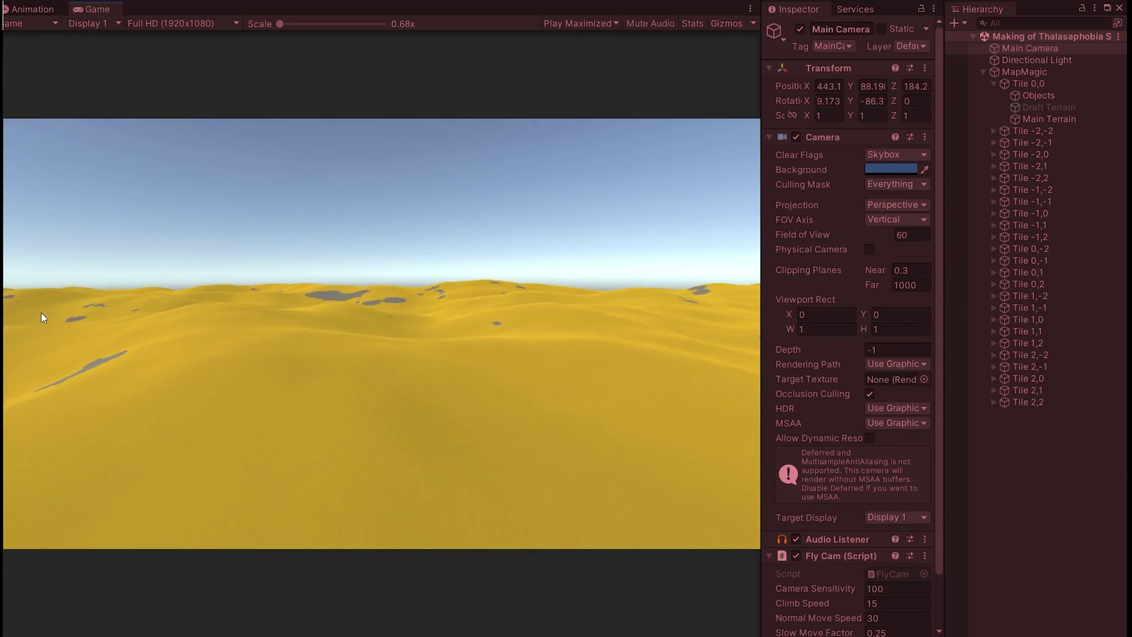
{"action": "key", "text": "w"}
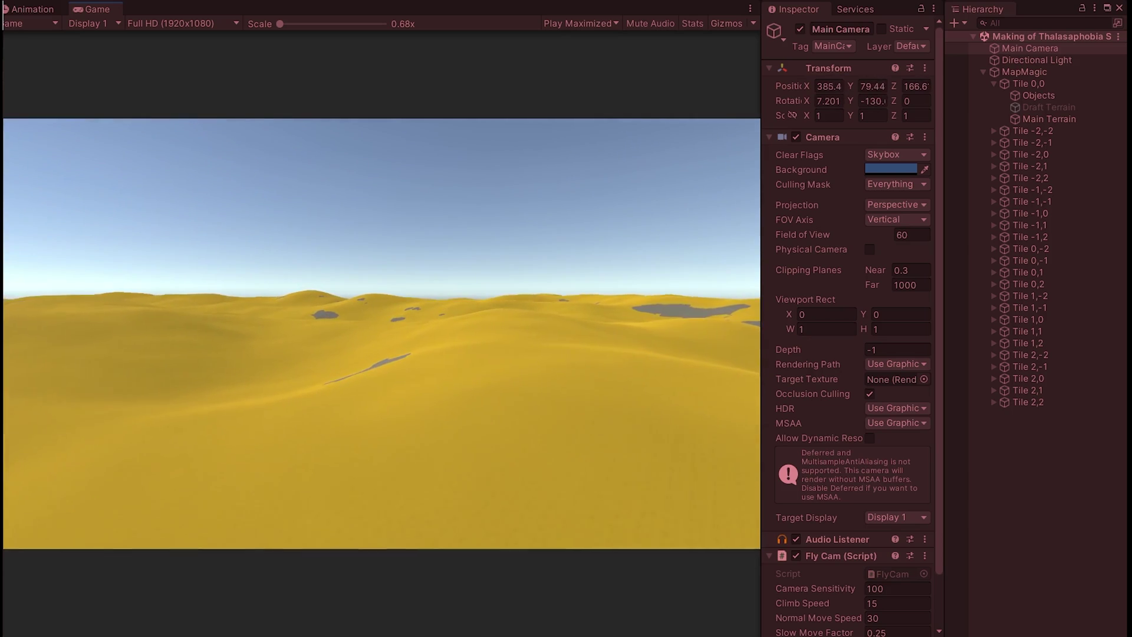
{"action": "key", "text": "w"}
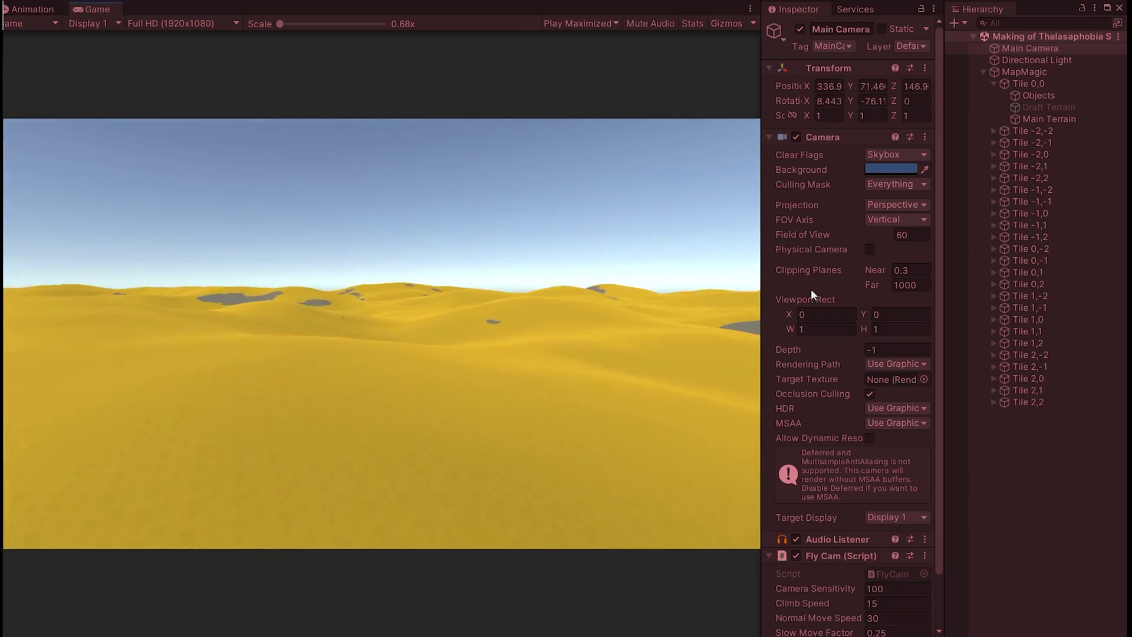
{"action": "key", "text": "w"}
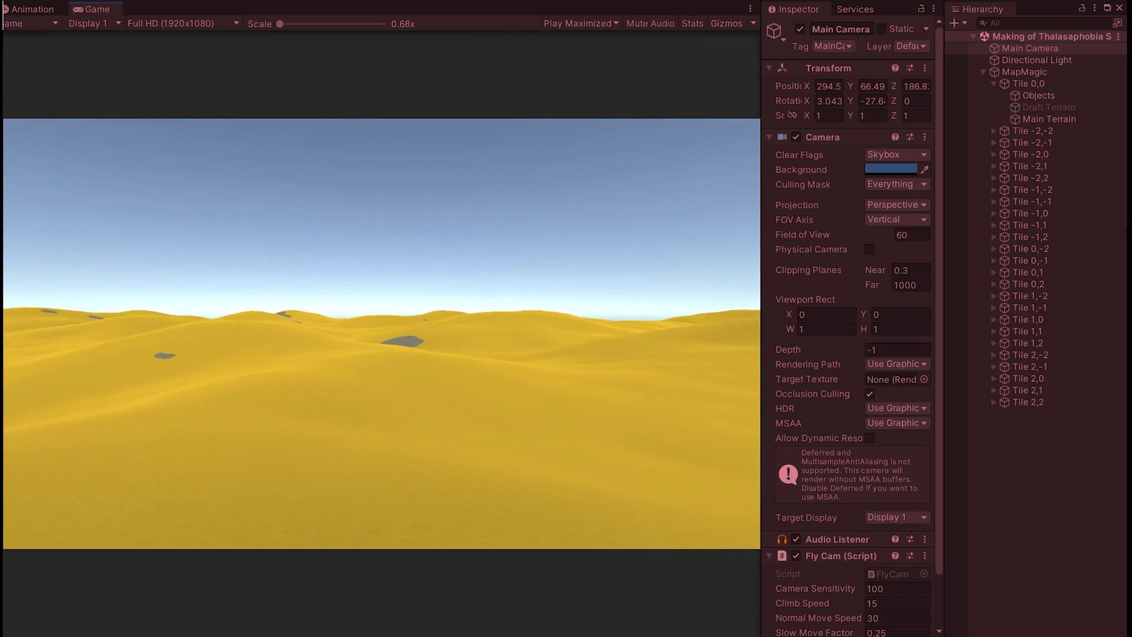
{"action": "key", "text": "w"}
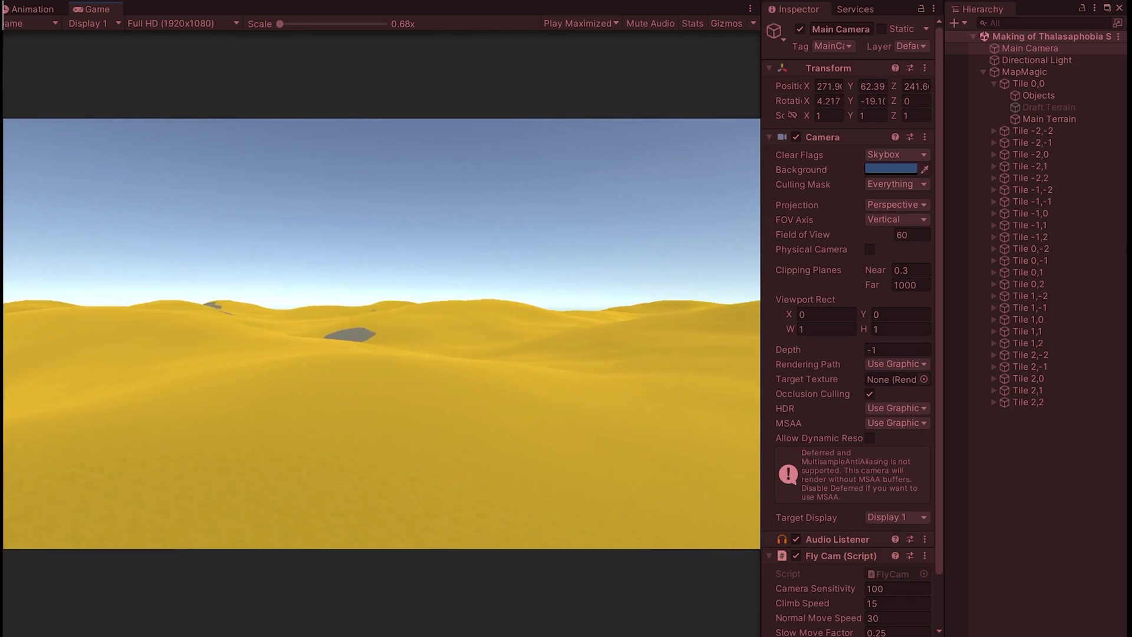
{"action": "key", "text": "w"}
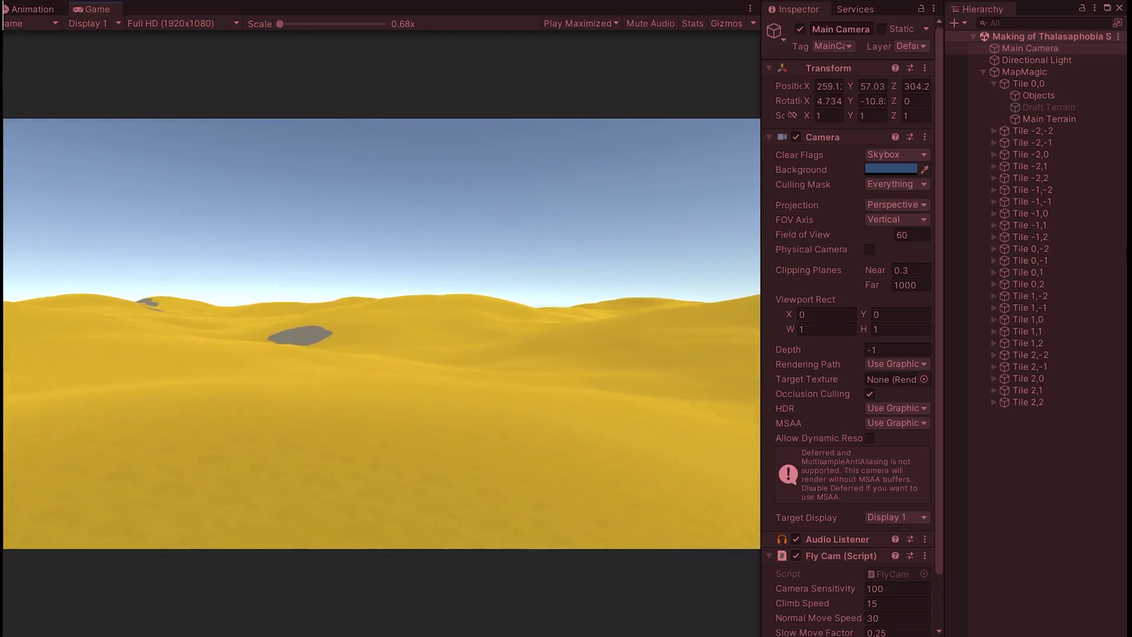
{"action": "key", "text": "w"}
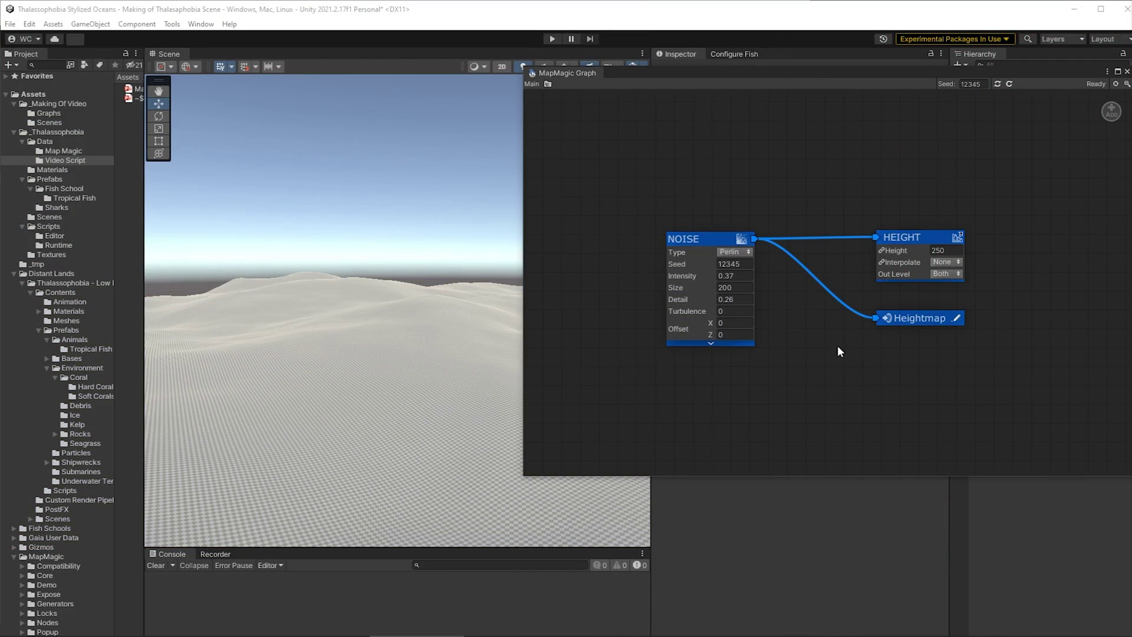
Add a portal Exit node that pulls from the Heightmap portal.
{"action": "middle_click_drag", "start_coordinate": [840, 352], "coordinate": [869, 230]}
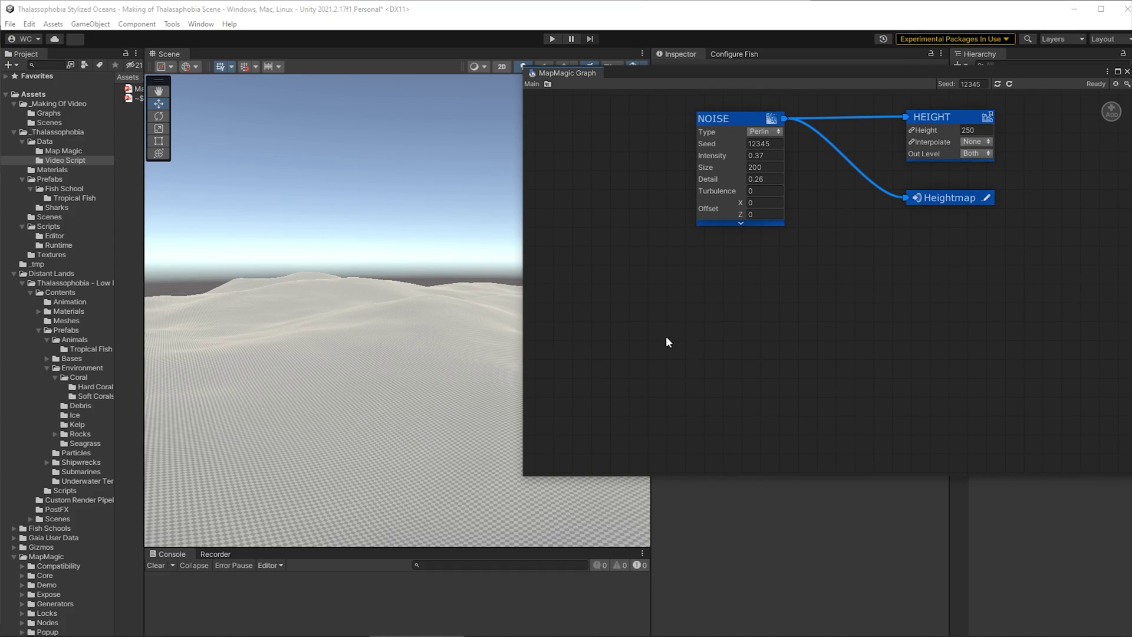
{"action": "right_click", "coordinate": [596, 329]}
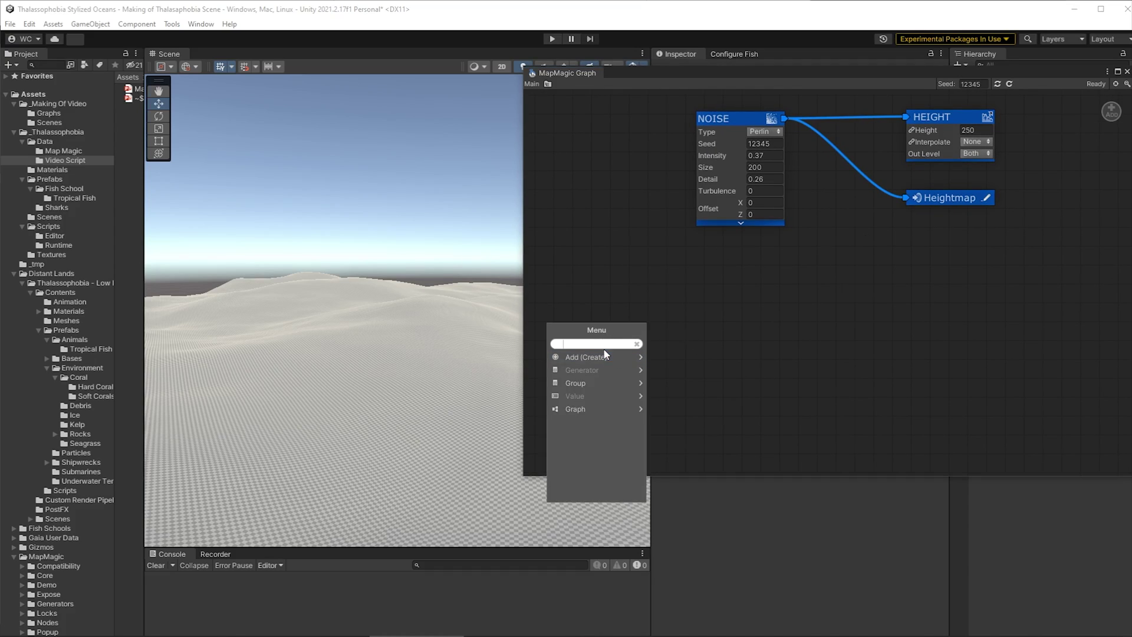
{"action": "type", "text": "portal"}
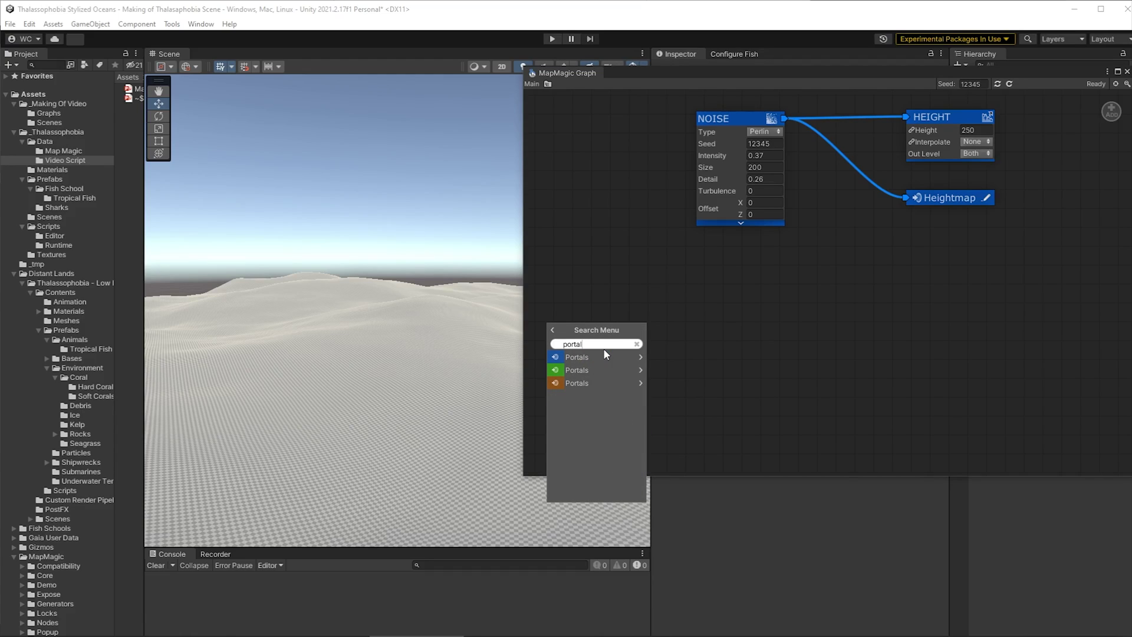
{"action": "left_click", "coordinate": [601, 354]}
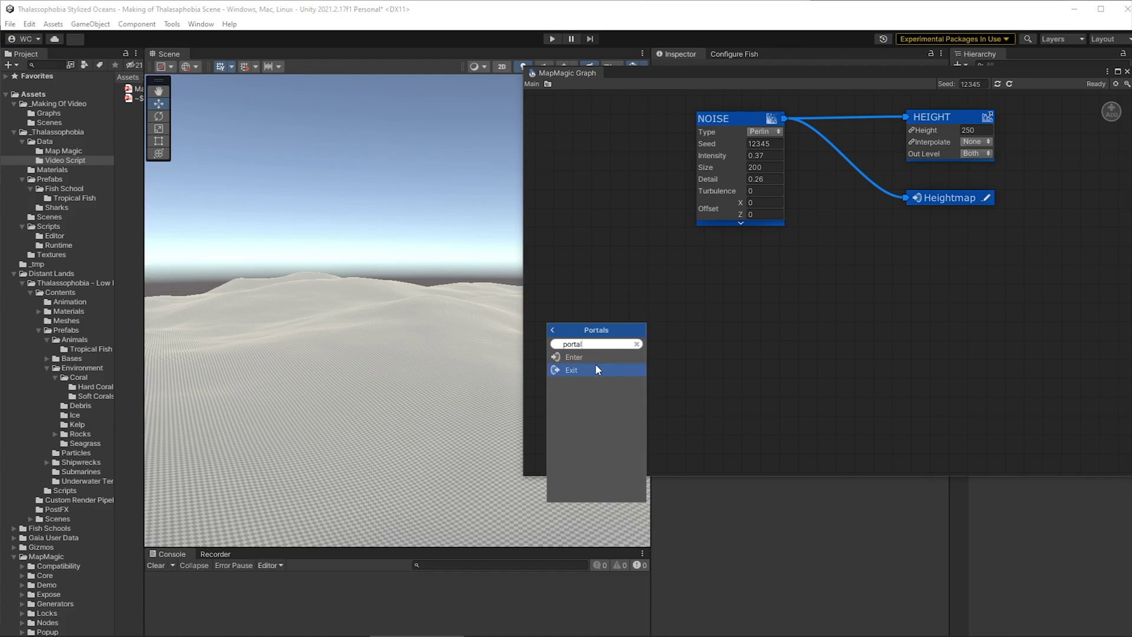
{"action": "left_click", "coordinate": [595, 363]}
{"action": "left_click", "coordinate": [626, 328]}
{"action": "left_click", "coordinate": [627, 335]}
{"action": "left_click_drag", "start_coordinate": [601, 335], "coordinate": [607, 351]}
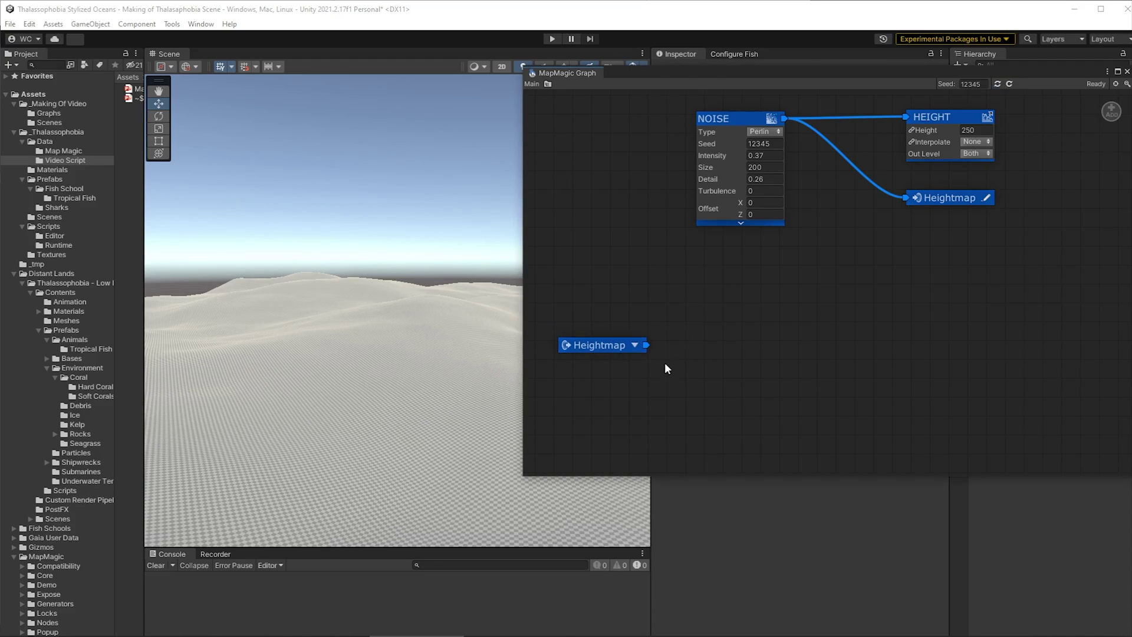
Add a Textures node to the graph and place it to the right.
{"action": "right_click", "coordinate": [728, 330]}
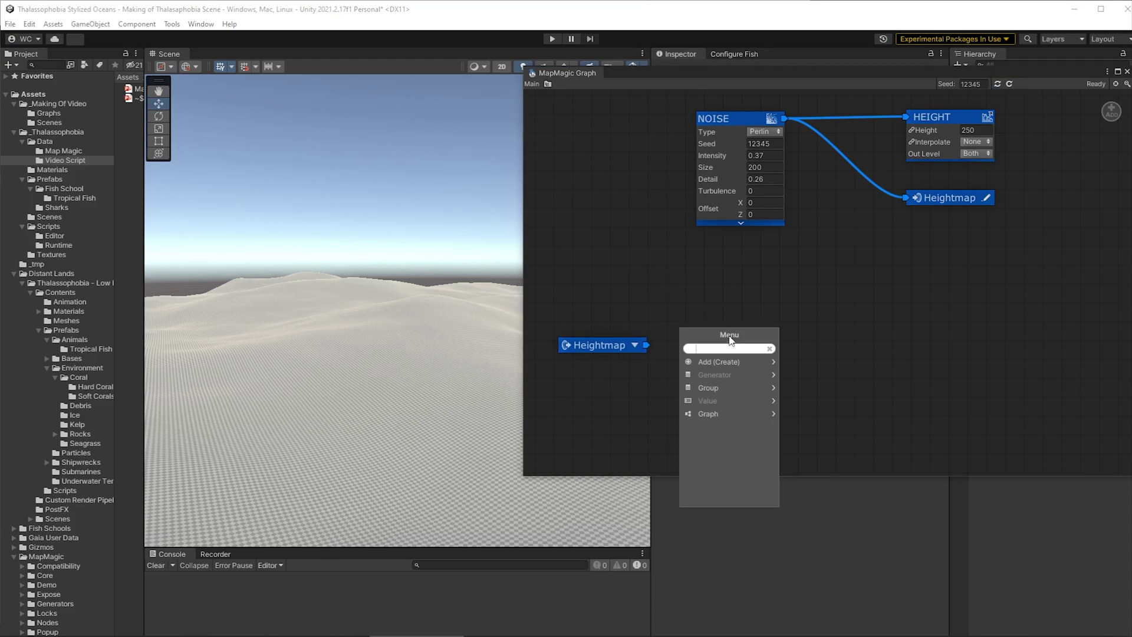
{"action": "type", "text": "text"}
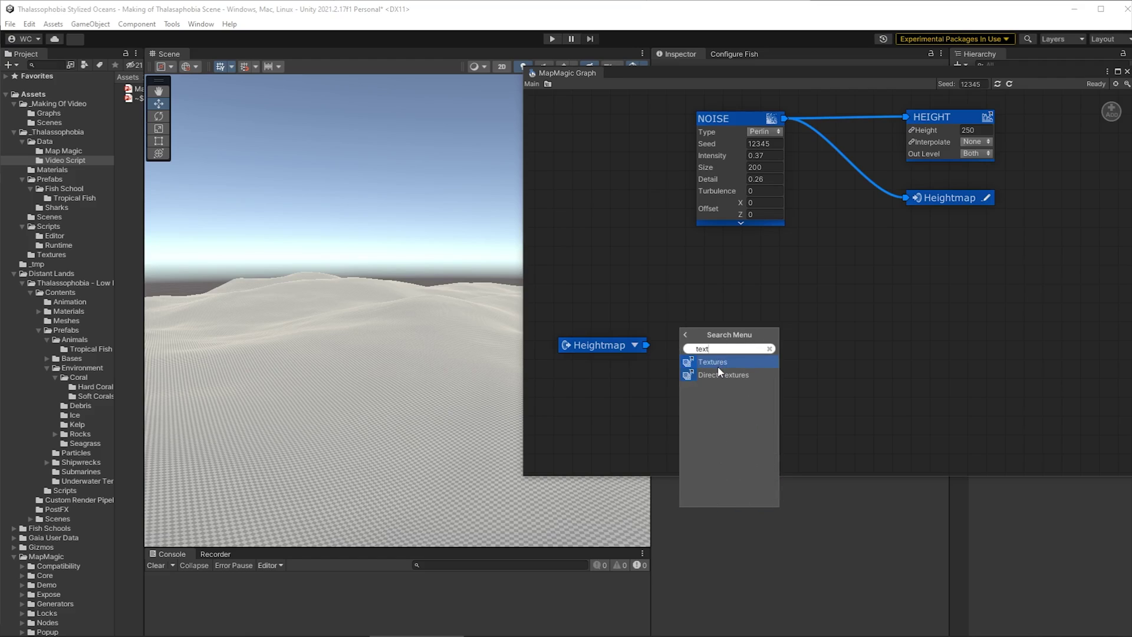
{"action": "left_click", "coordinate": [716, 362]}
{"action": "left_click_drag", "start_coordinate": [755, 328], "coordinate": [877, 324]}
{"action": "left_click", "coordinate": [1008, 104]}
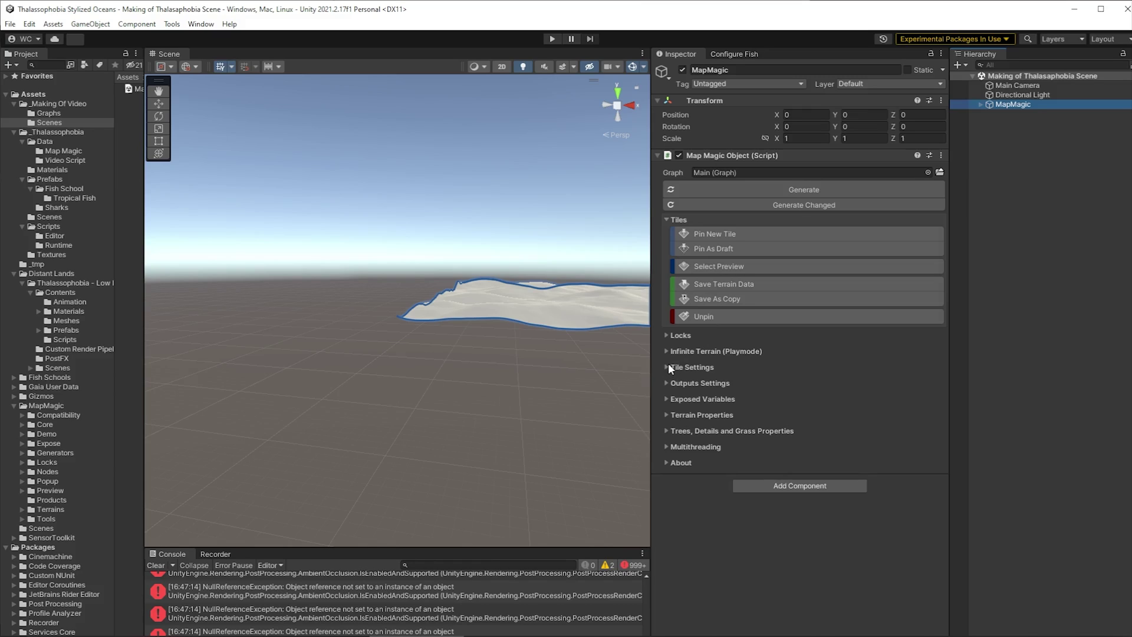
Set the MapMagic terrain's Material Template to Stylized Terrain.
{"action": "left_click", "coordinate": [669, 415]}
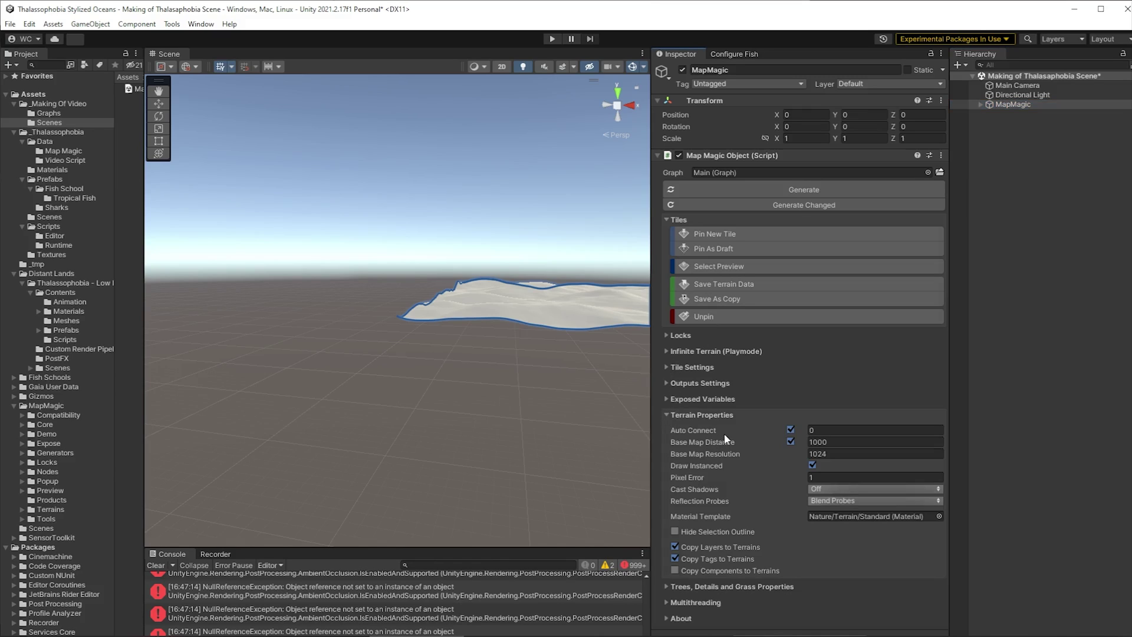
{"action": "type", "text": "styl"}
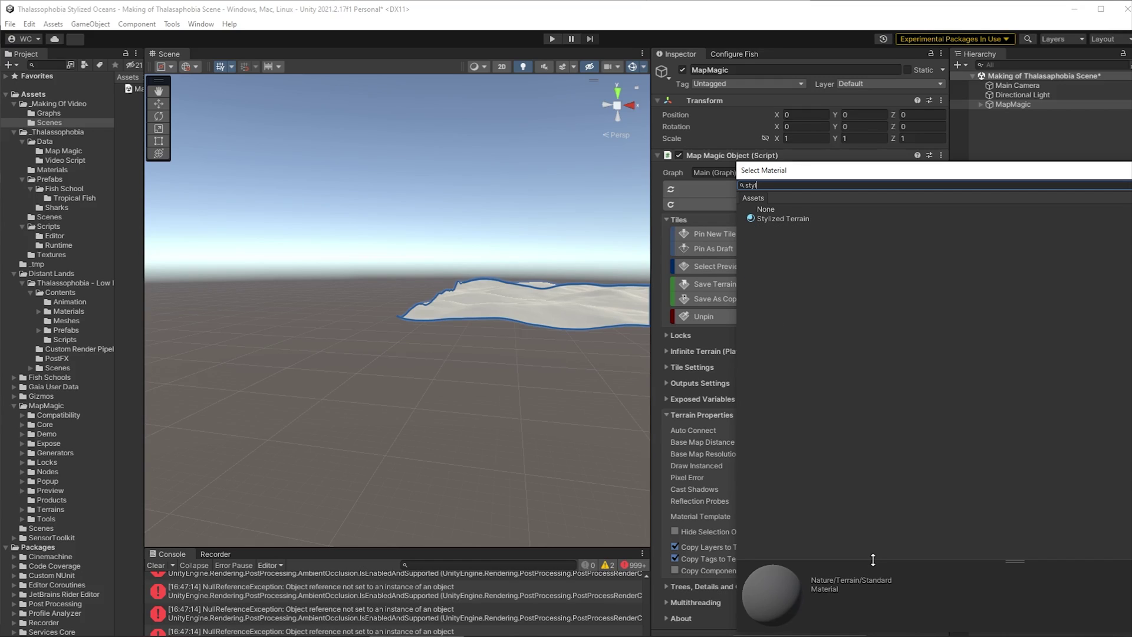
{"action": "left_click", "coordinate": [783, 219]}
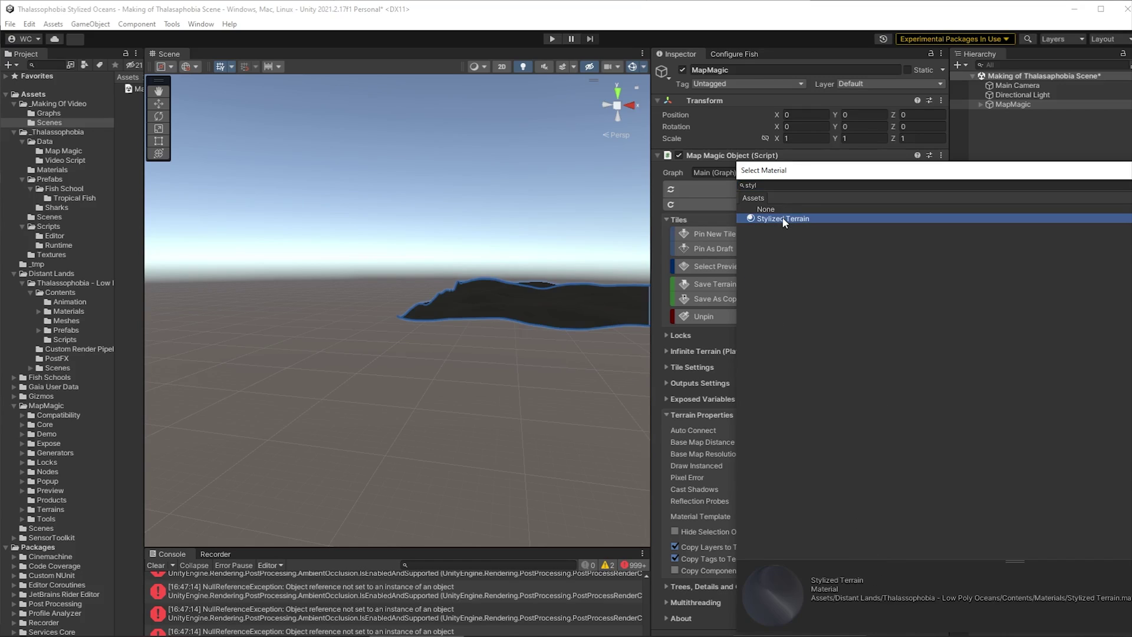
{"action": "left_click", "coordinate": [61, 103]}
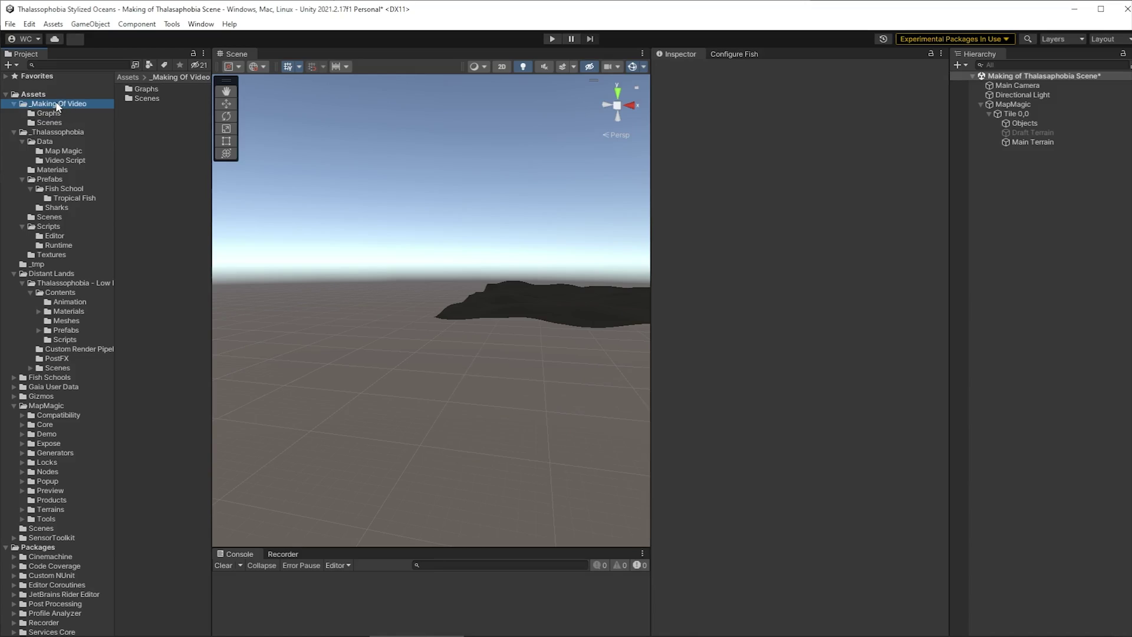
Create a Terrain Layers folder inside _Making Of Video.
{"action": "right_click", "coordinate": [57, 106]}
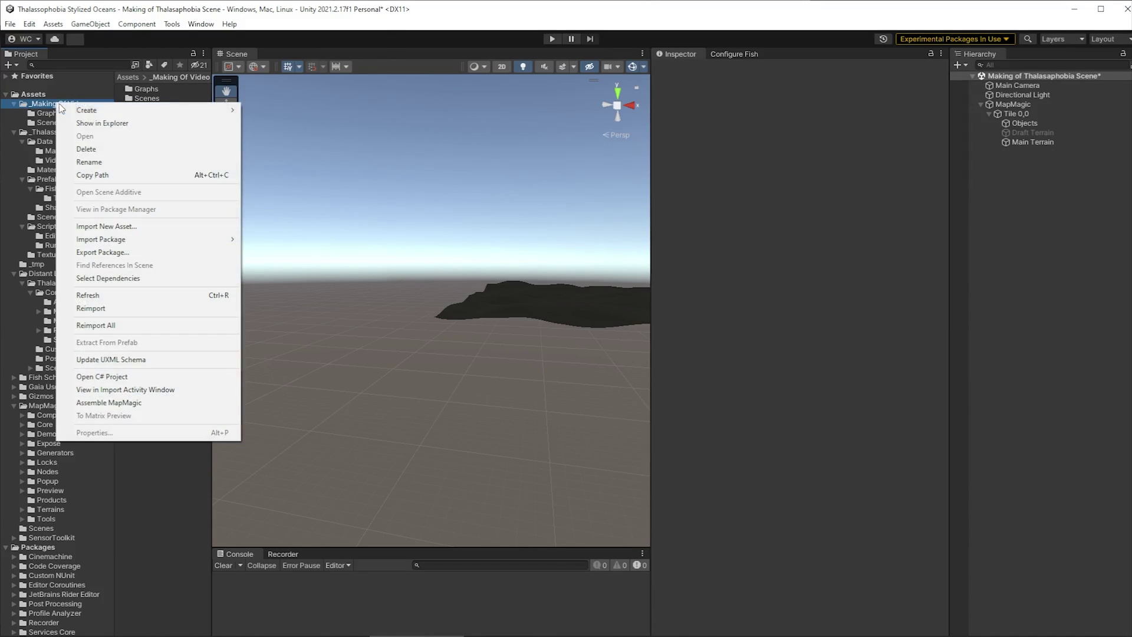
{"action": "mouse_move", "coordinate": [86, 111]}
{"action": "left_click", "coordinate": [291, 53]}
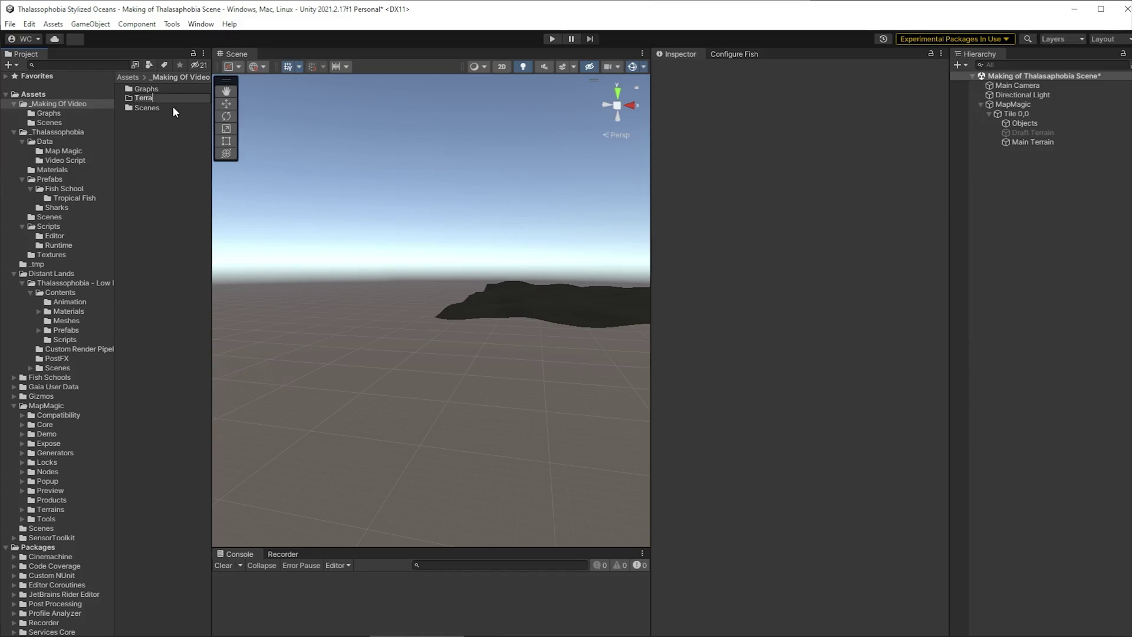
{"action": "type", "text": "Terrain Layers"}
{"action": "key", "text": "Return"}
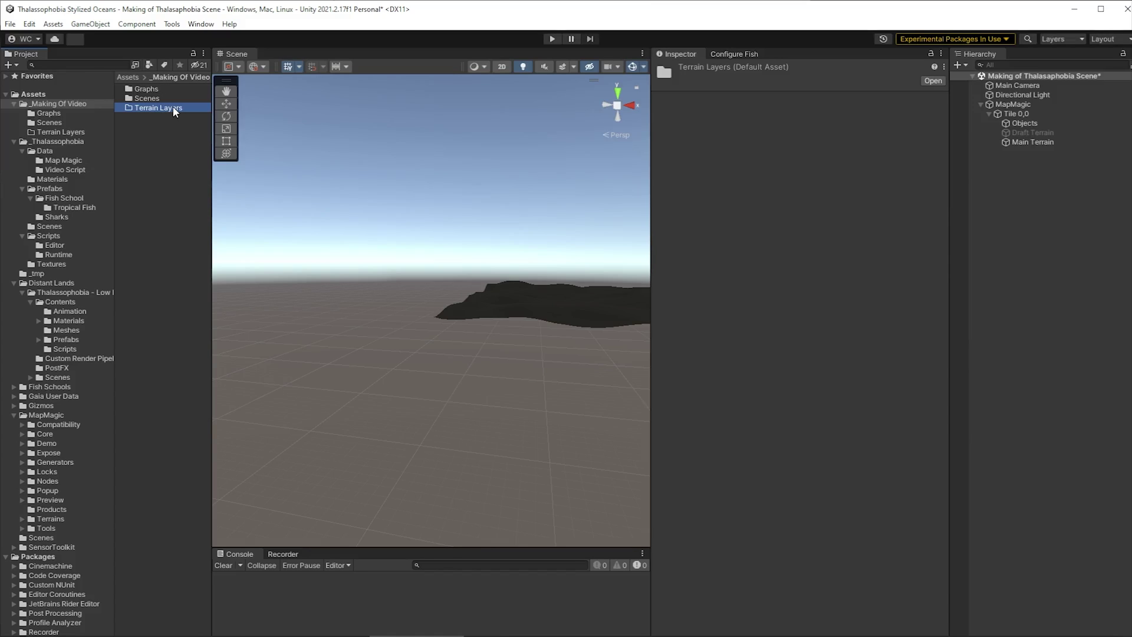
Create a terrain layer asset named Stylized Sand in the Terrain Layers folder.
{"action": "double_click", "coordinate": [172, 107]}
{"action": "right_click", "coordinate": [162, 108]}
{"action": "mouse_move", "coordinate": [176, 110]}
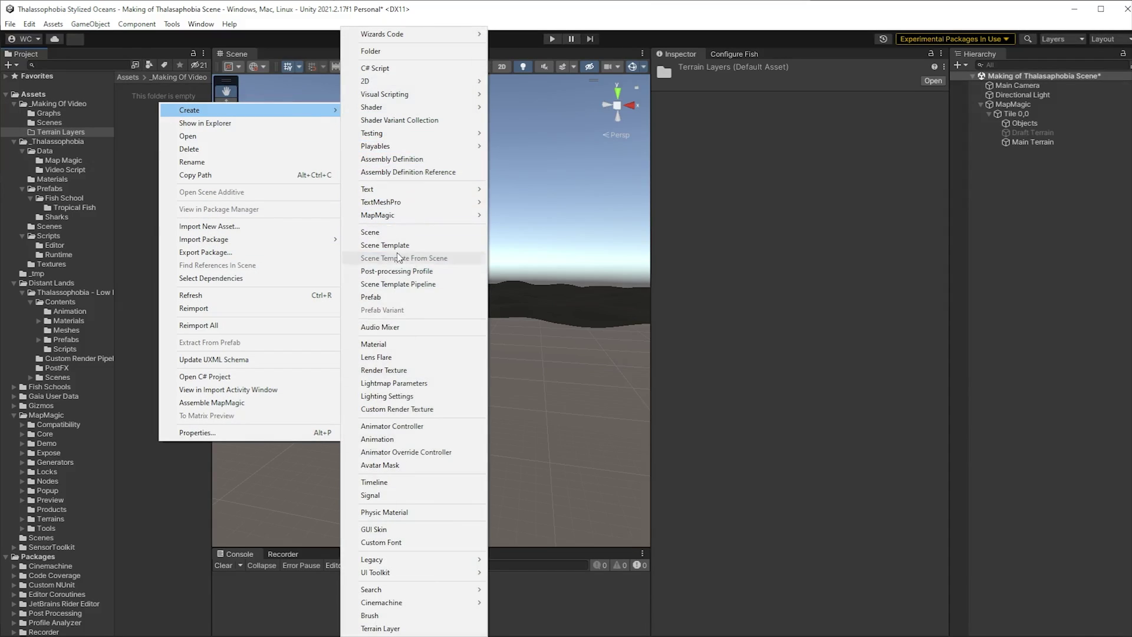
{"action": "left_click", "coordinate": [406, 629]}
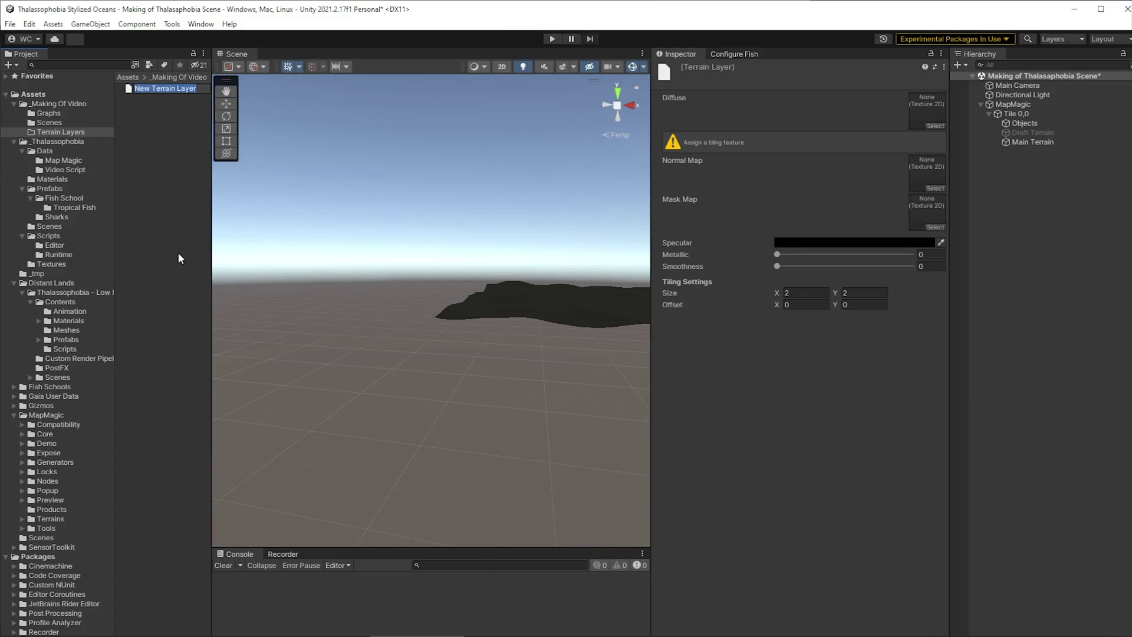
{"action": "type", "text": "Sand"}
{"action": "key", "text": "Home"}
{"action": "type", "text": "Stylized"}
{"action": "key", "text": "Return"}
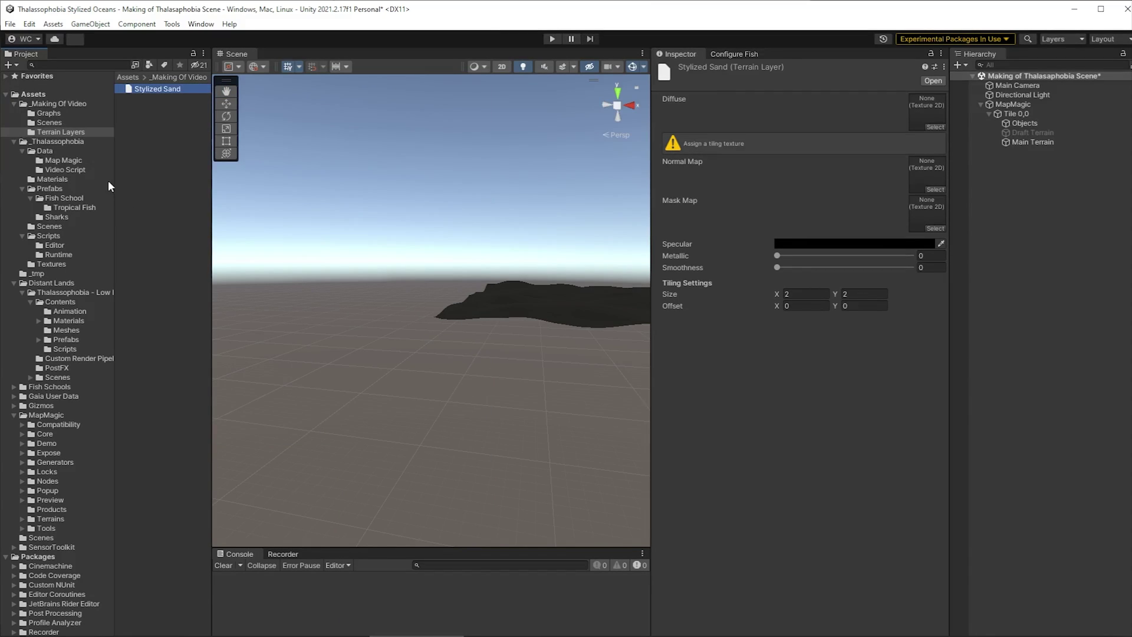
Set Tex1 as both the diffuse texture and normal map of Stylized Sand.
{"action": "left_click", "coordinate": [934, 126]}
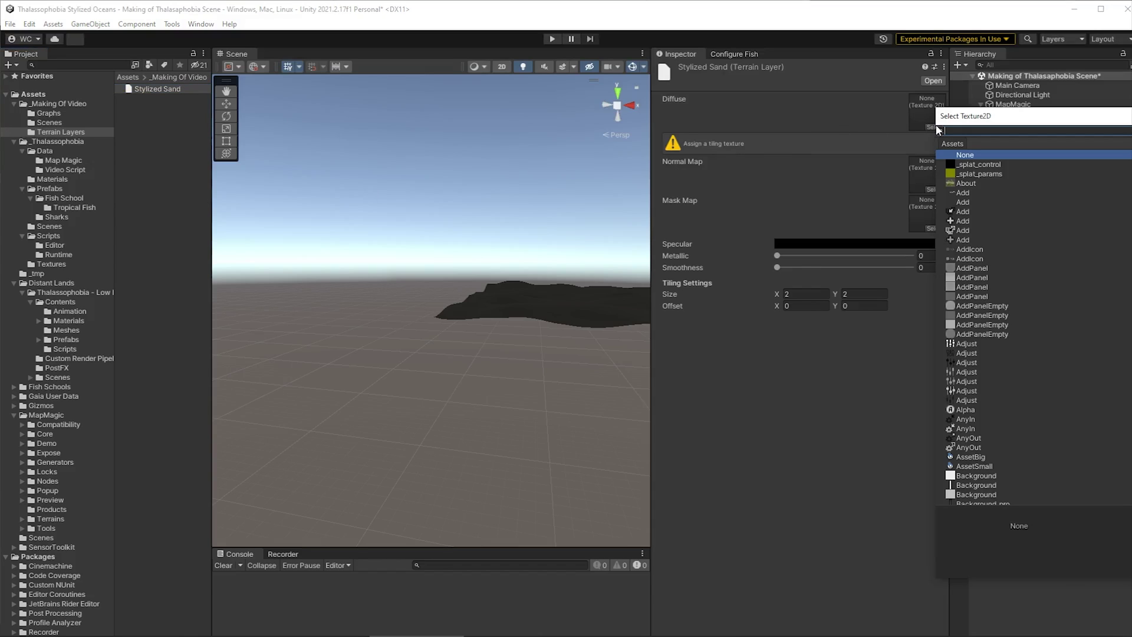
{"action": "type", "text": "tex1"}
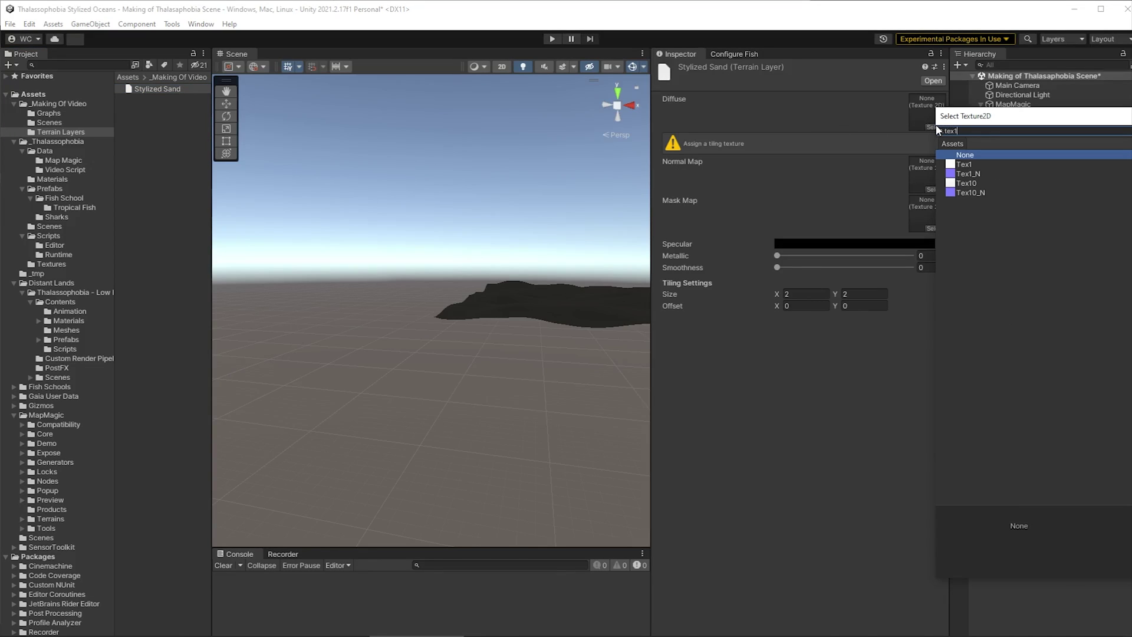
{"action": "left_click", "coordinate": [971, 164]}
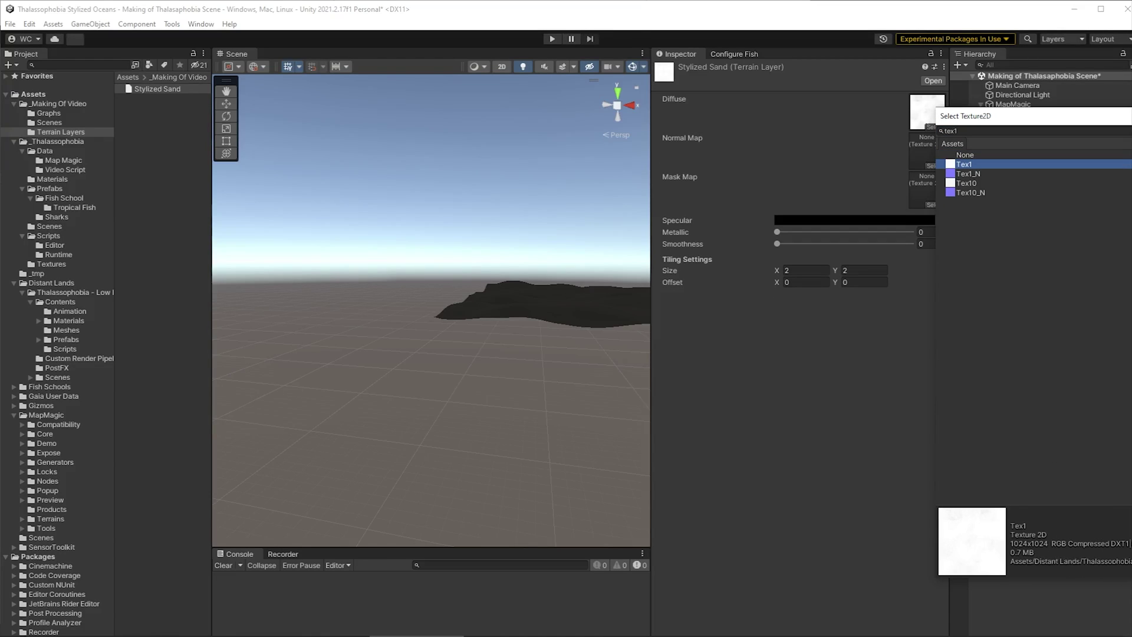
{"action": "key", "text": "Return"}
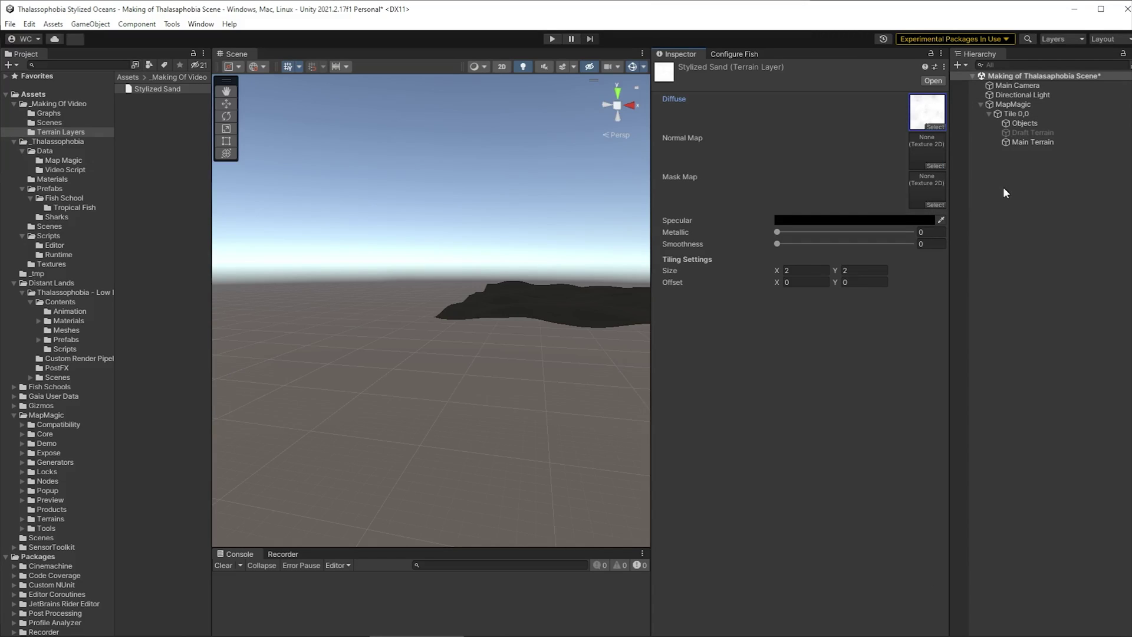
{"action": "left_click", "coordinate": [933, 165]}
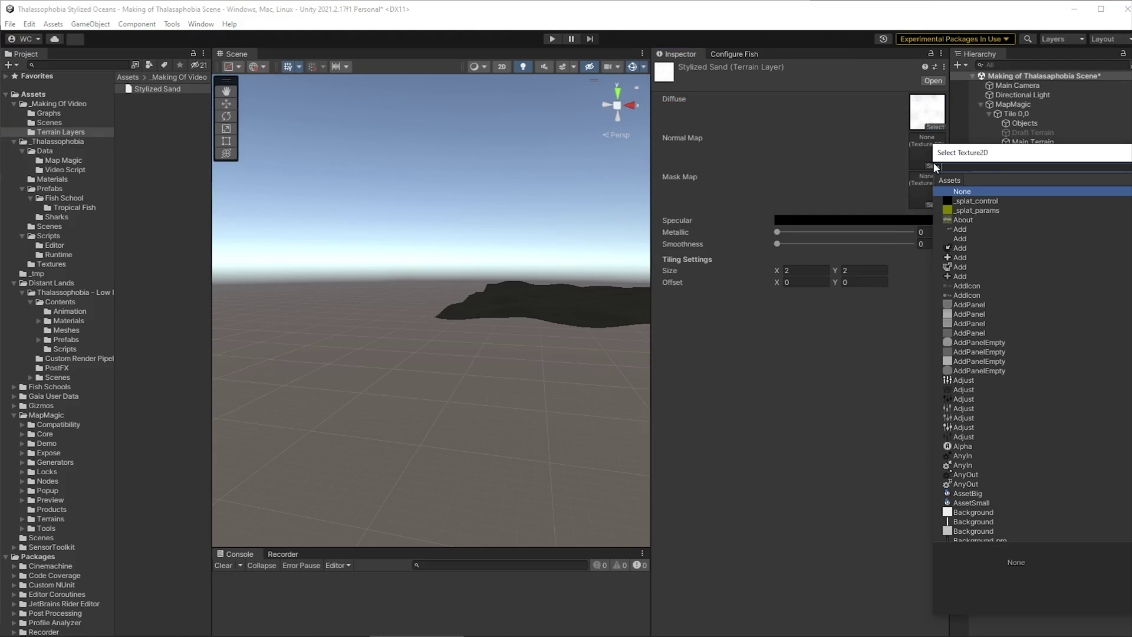
{"action": "type", "text": "tex1"}
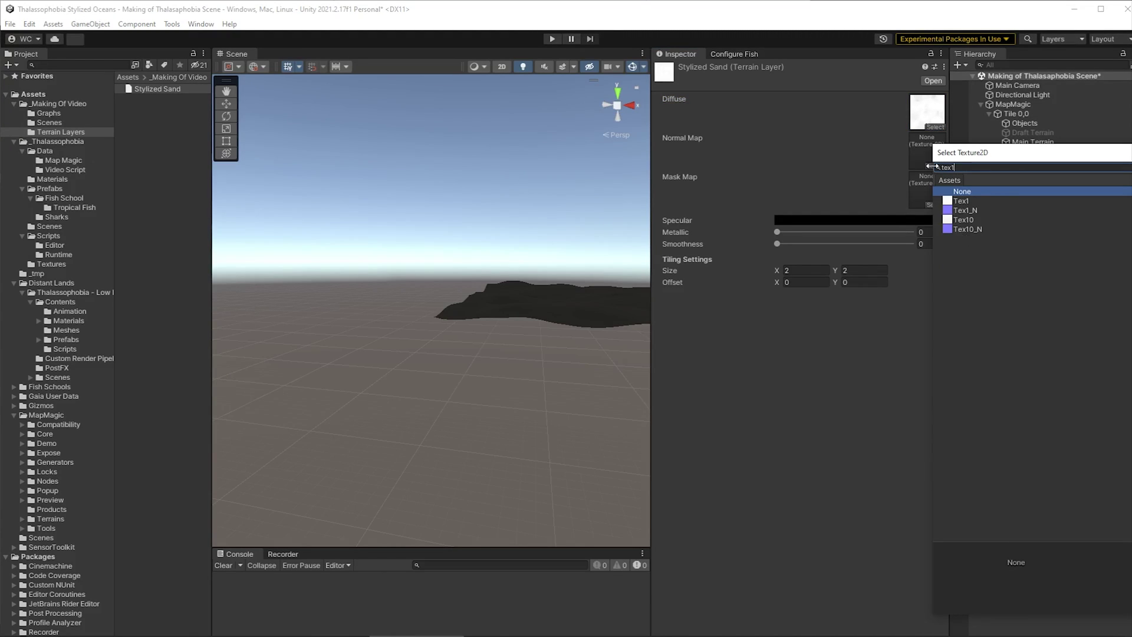
{"action": "left_click", "coordinate": [969, 201]}
{"action": "left_click", "coordinate": [855, 422]}
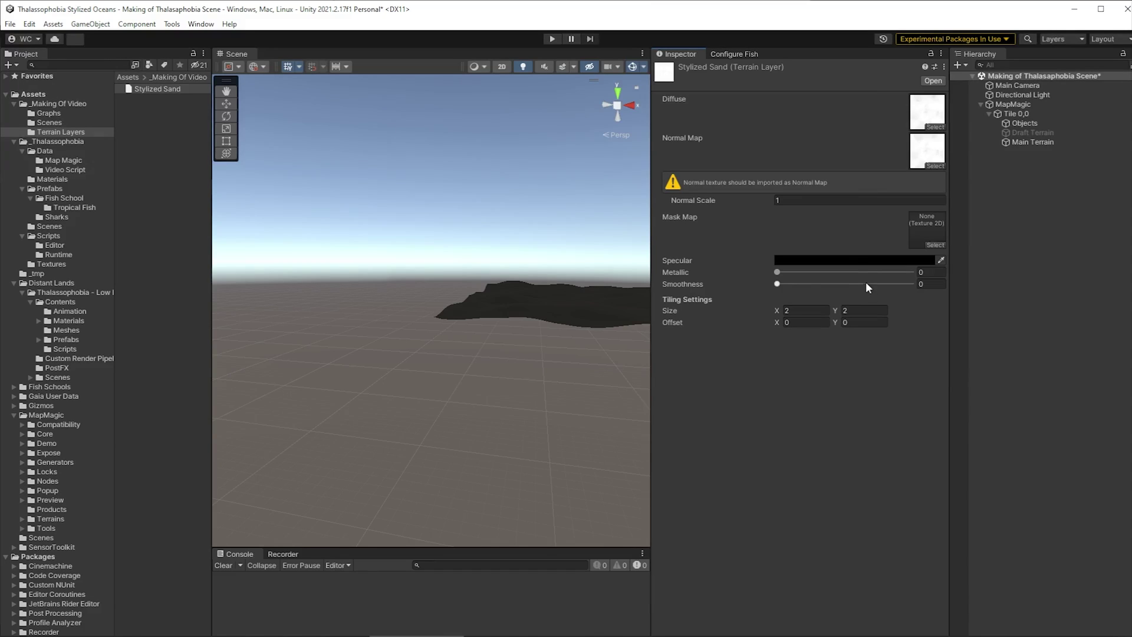
Give the Stylized Sand layer a gold specular colour C6AA57.
{"action": "left_click", "coordinate": [843, 260]}
{"action": "left_click", "coordinate": [952, 313]}
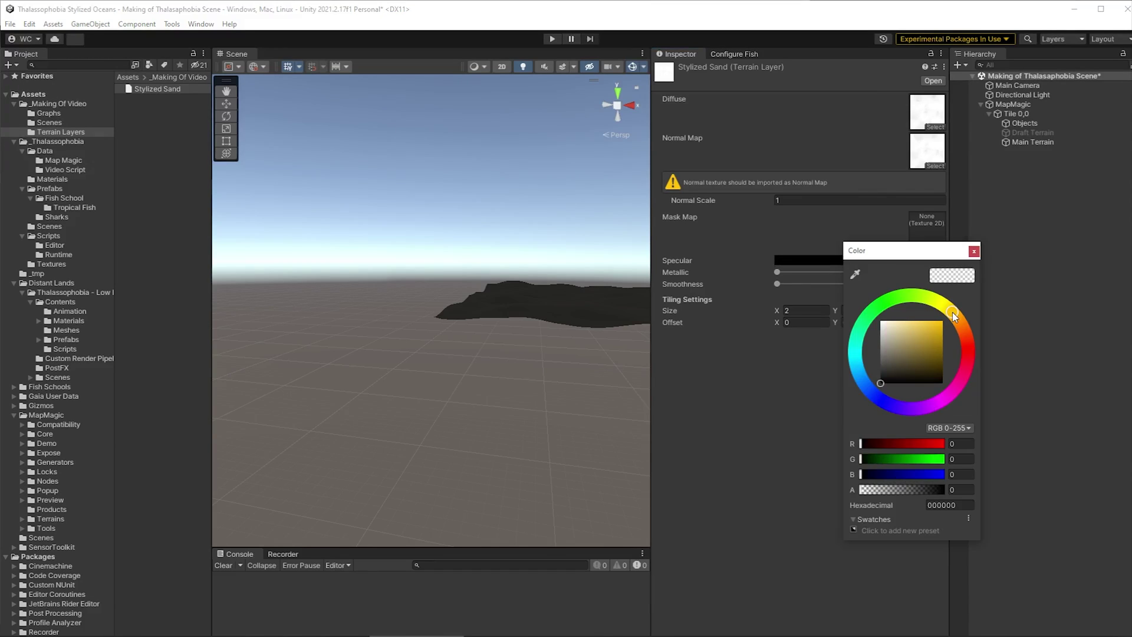
{"action": "left_click_drag", "start_coordinate": [920, 342], "coordinate": [917, 338]}
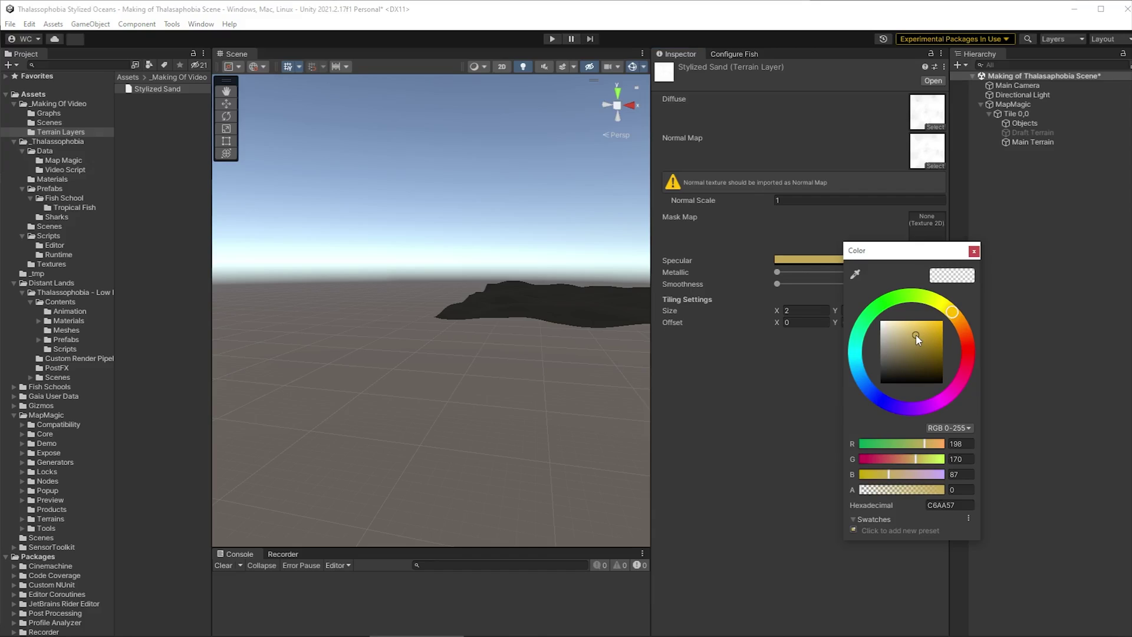
{"action": "left_click", "coordinate": [973, 251]}
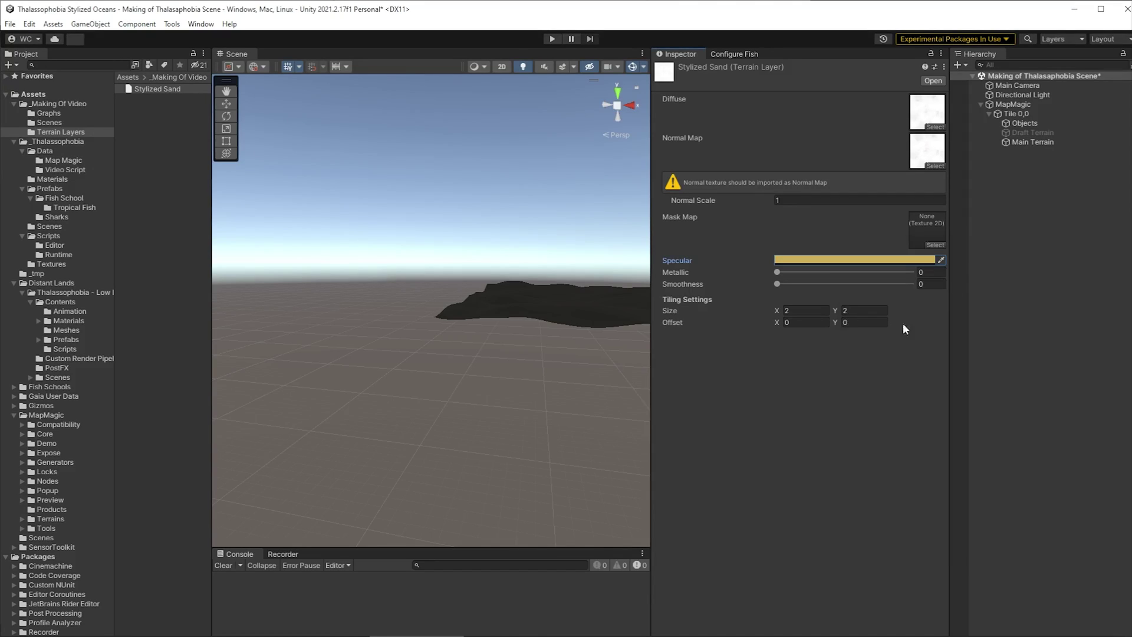
{"action": "left_click", "coordinate": [1013, 104]}
Open the Main graph and add Stylized Sand as a new layer on the Textures node.
{"action": "left_click", "coordinate": [49, 112]}
{"action": "double_click", "coordinate": [141, 89]}
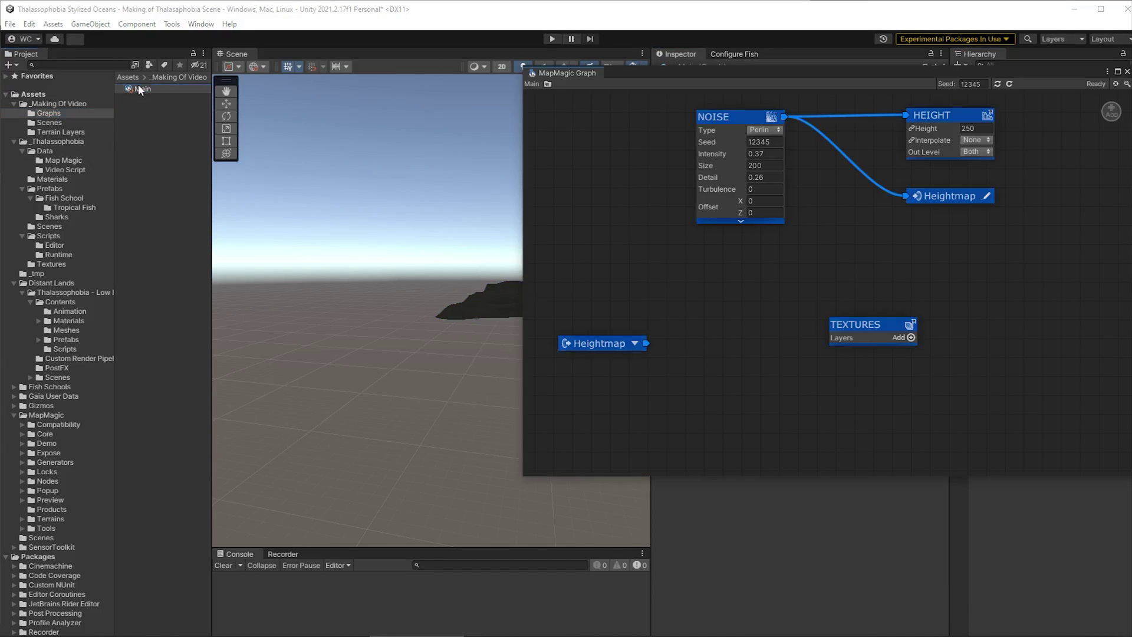
{"action": "left_click", "coordinate": [911, 337]}
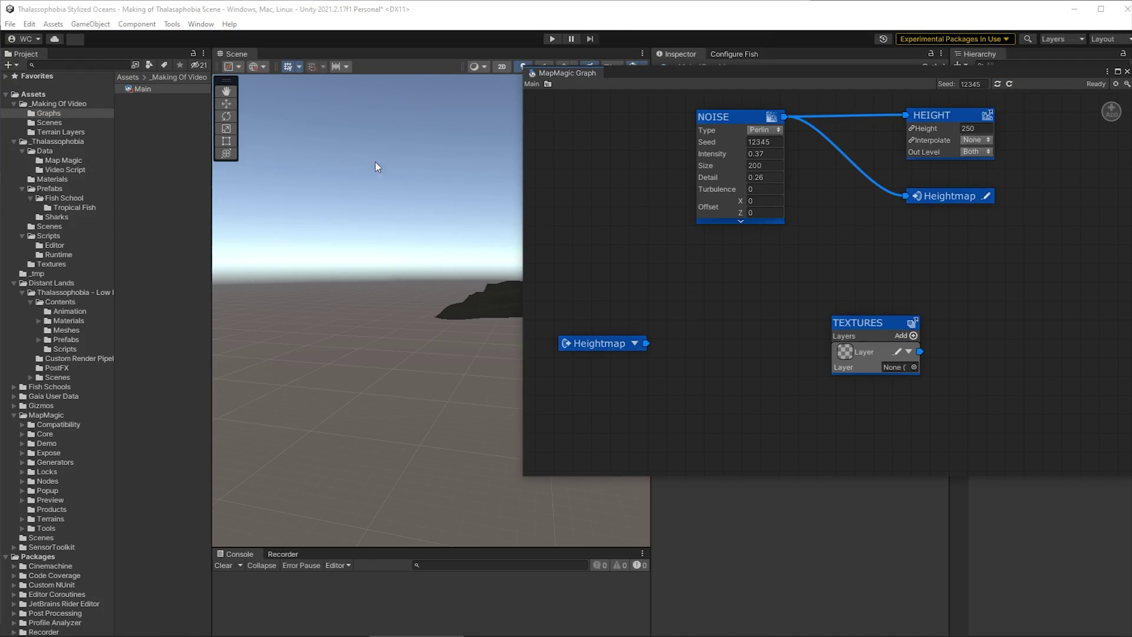
{"action": "left_click", "coordinate": [57, 132]}
{"action": "left_click_drag", "start_coordinate": [140, 89], "coordinate": [893, 374]}
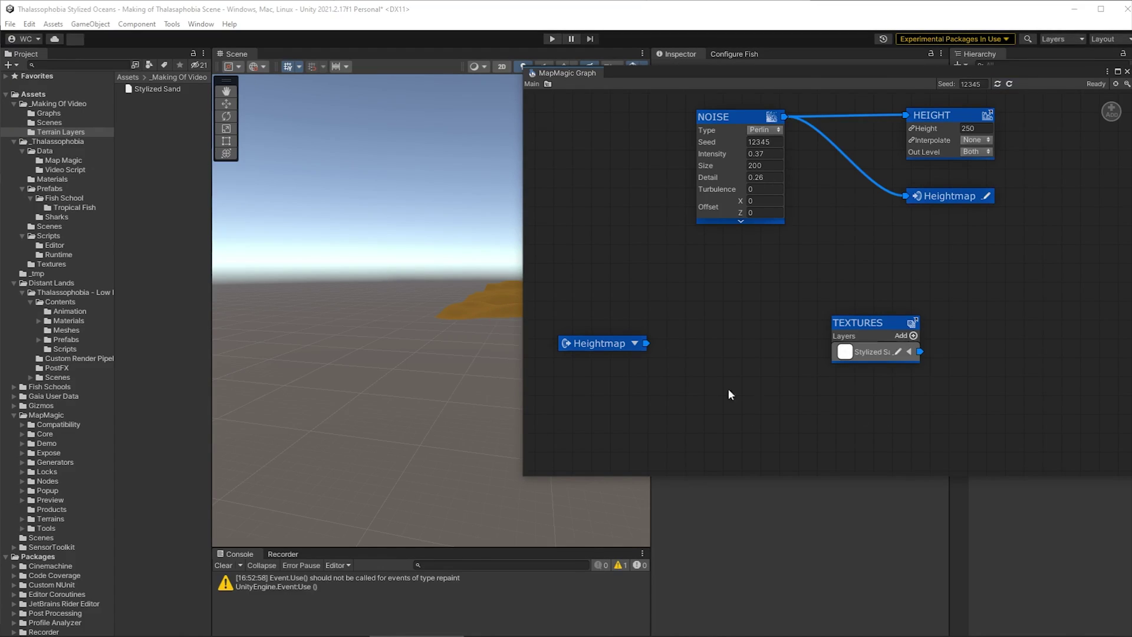
Rename the copied sand layer to Stylized Rock and give it a dark grey 5A574E specular.
{"action": "left_click", "coordinate": [159, 88]}
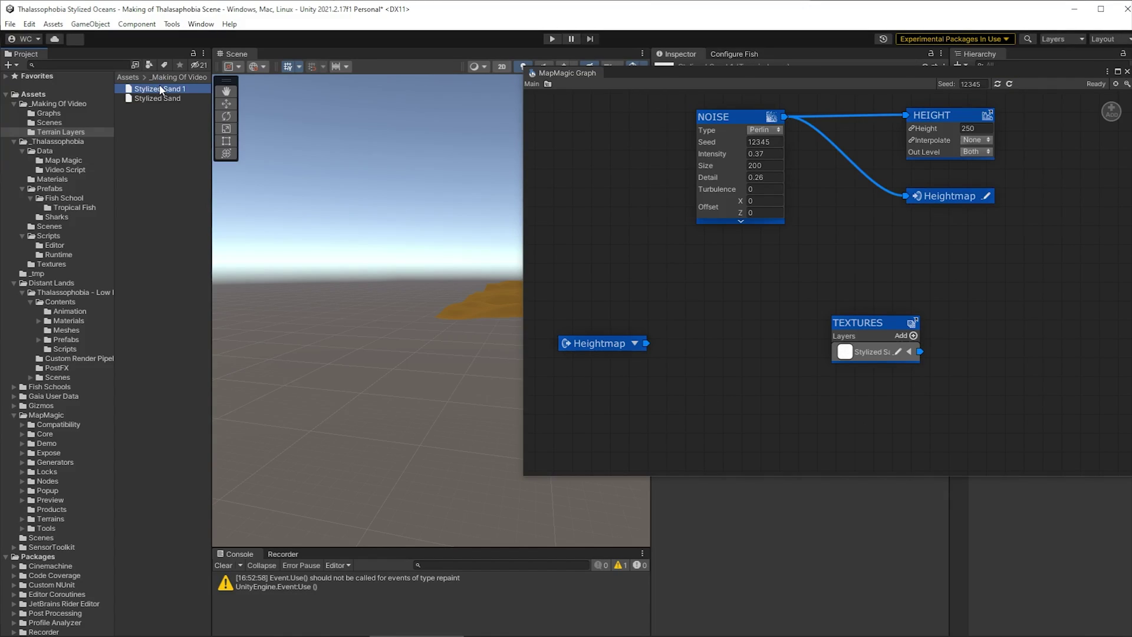
{"action": "left_click", "coordinate": [160, 87]}
{"action": "key", "text": "BackSpace"}
{"action": "key", "text": "BackSpace"}
{"action": "key", "text": "BackSpace"}
{"action": "key", "text": "BackSpace"}
{"action": "key", "text": "BackSpace"}
{"action": "type", "text": "Rock"}
{"action": "key", "text": "Return"}
{"action": "left_click", "coordinate": [849, 260]}
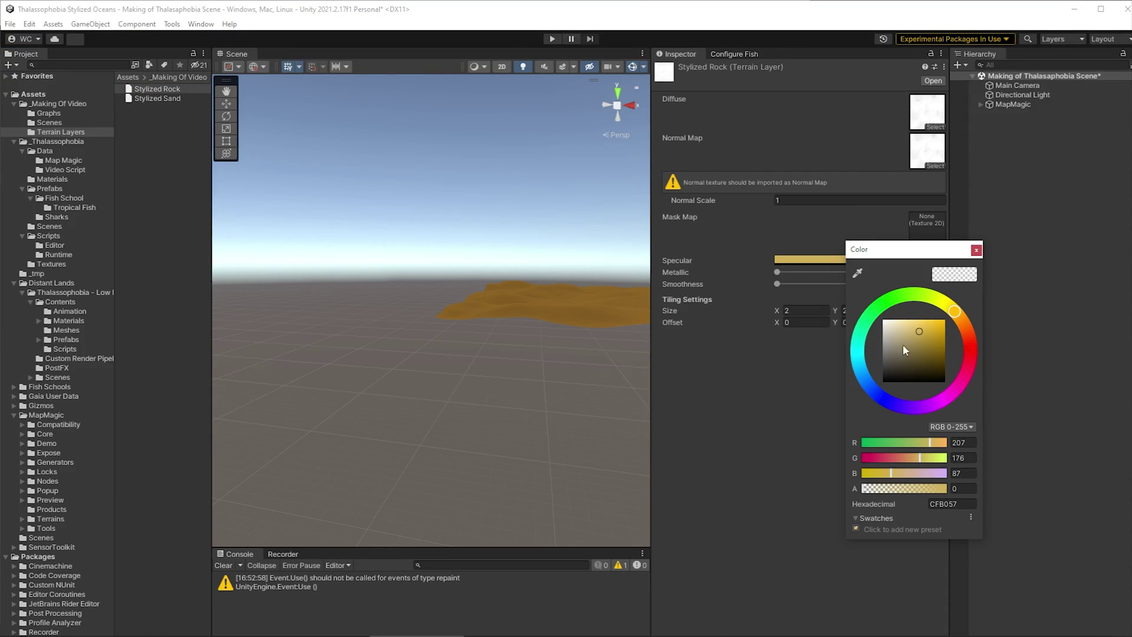
{"action": "left_click", "coordinate": [891, 359]}
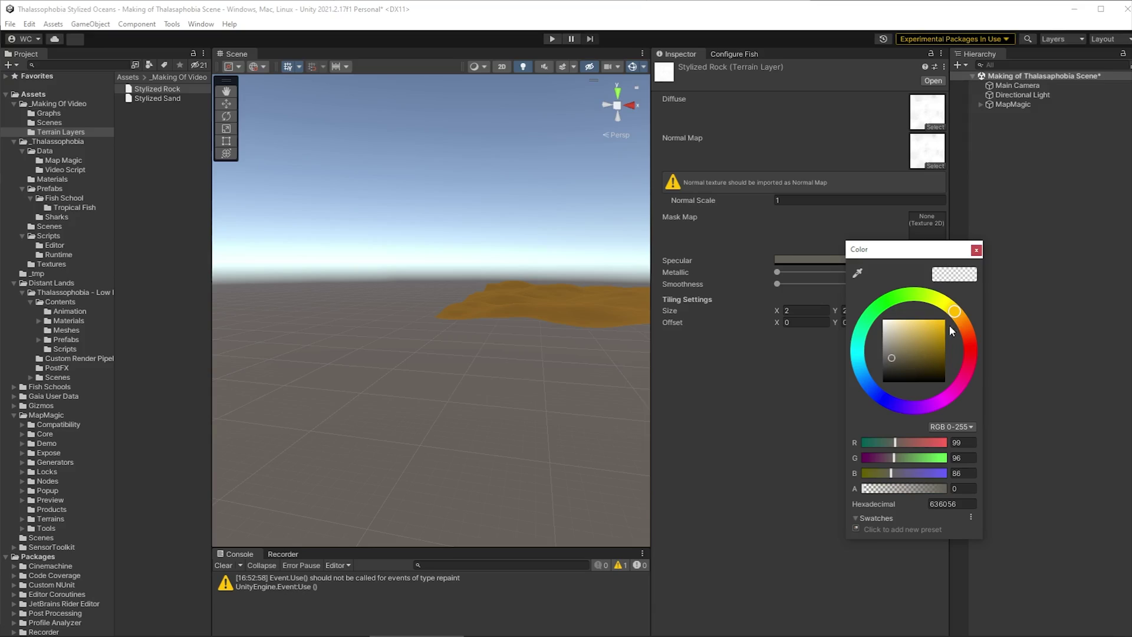
{"action": "left_click_drag", "start_coordinate": [896, 358], "coordinate": [892, 361]}
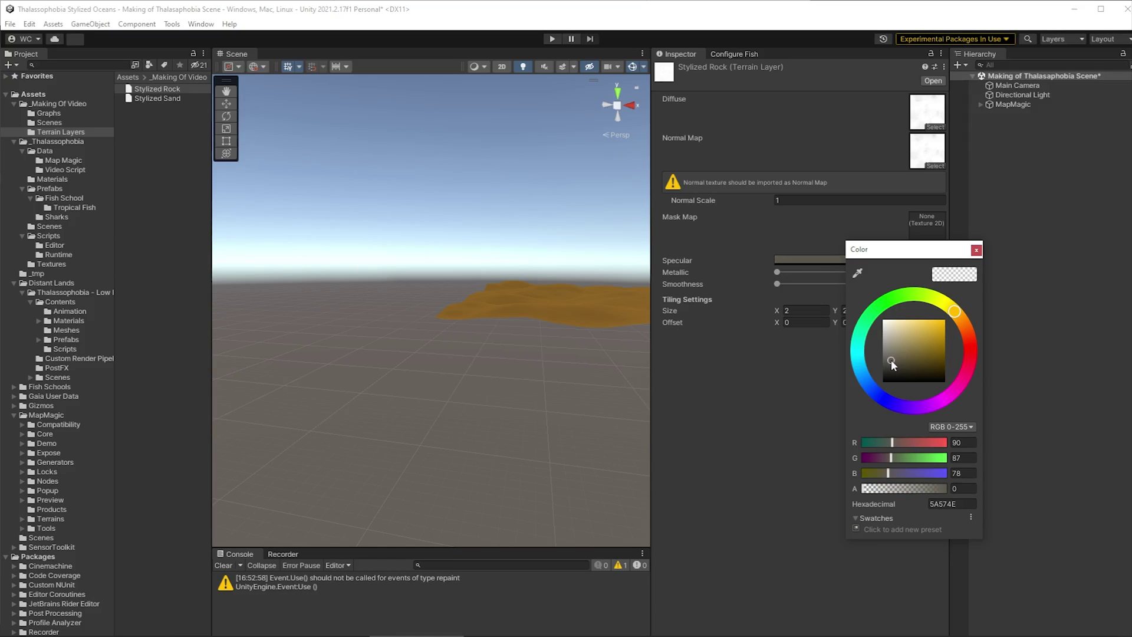
{"action": "left_click", "coordinate": [976, 250]}
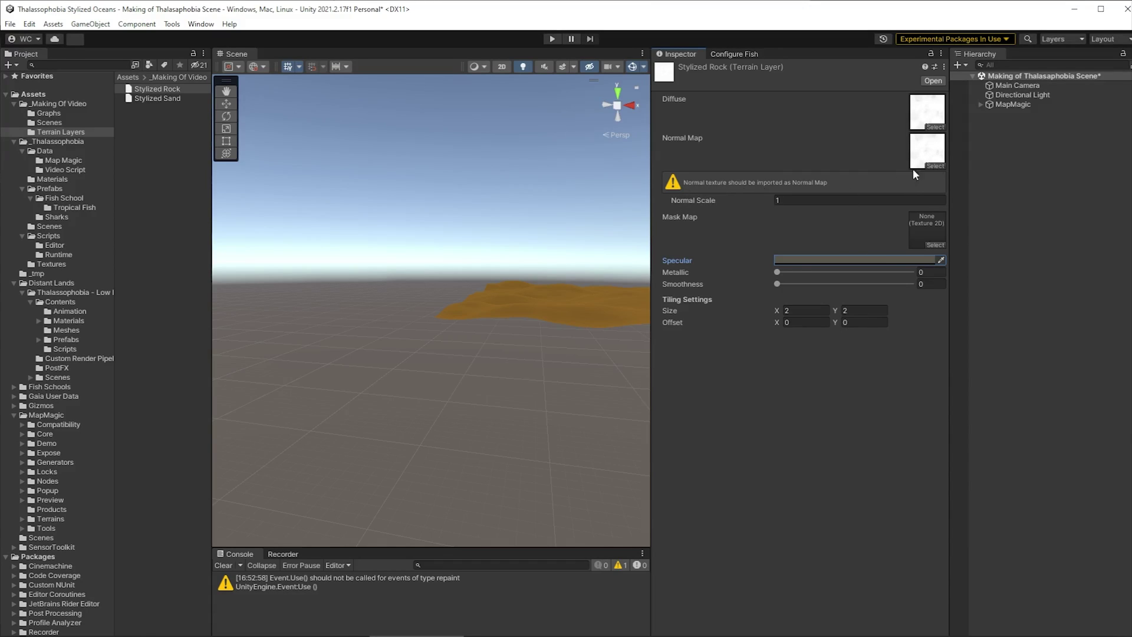
Assign Tex1_N as the normal map on both Stylized Rock and Stylized Sand.
{"action": "left_click", "coordinate": [932, 166]}
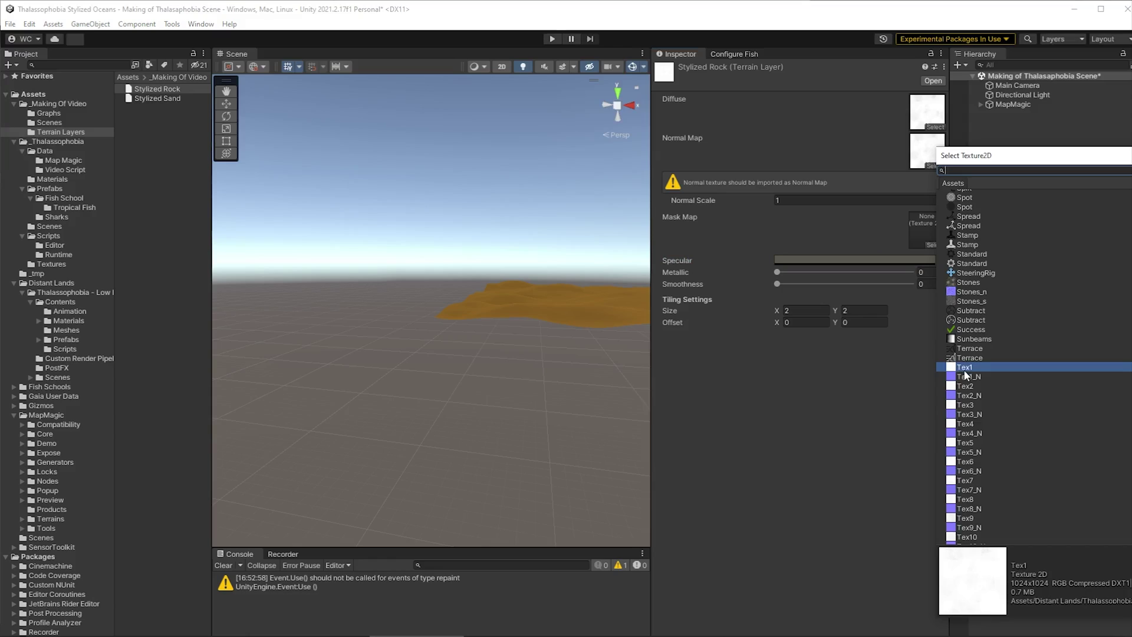
{"action": "left_click", "coordinate": [967, 376]}
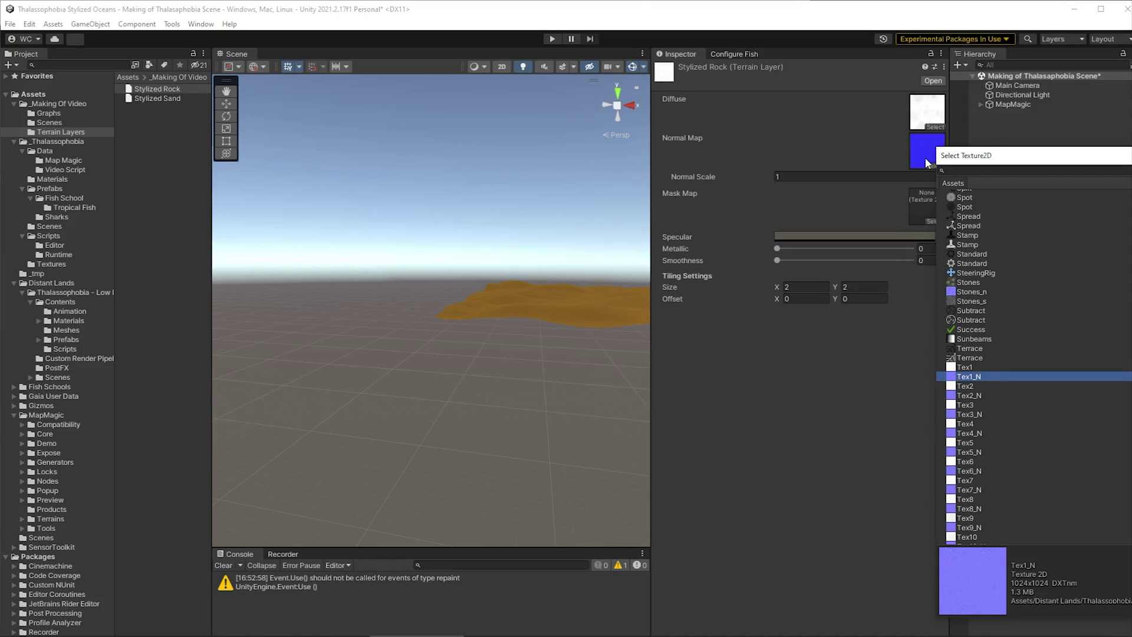
{"action": "key", "text": "Return"}
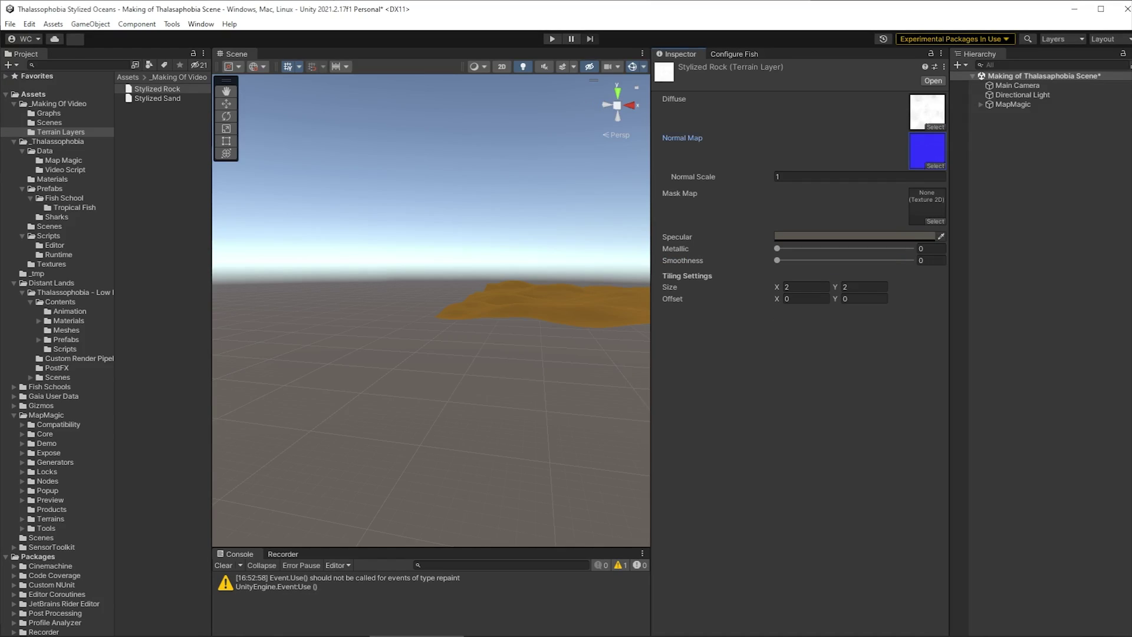
{"action": "left_click", "coordinate": [153, 99]}
{"action": "left_click", "coordinate": [936, 166]}
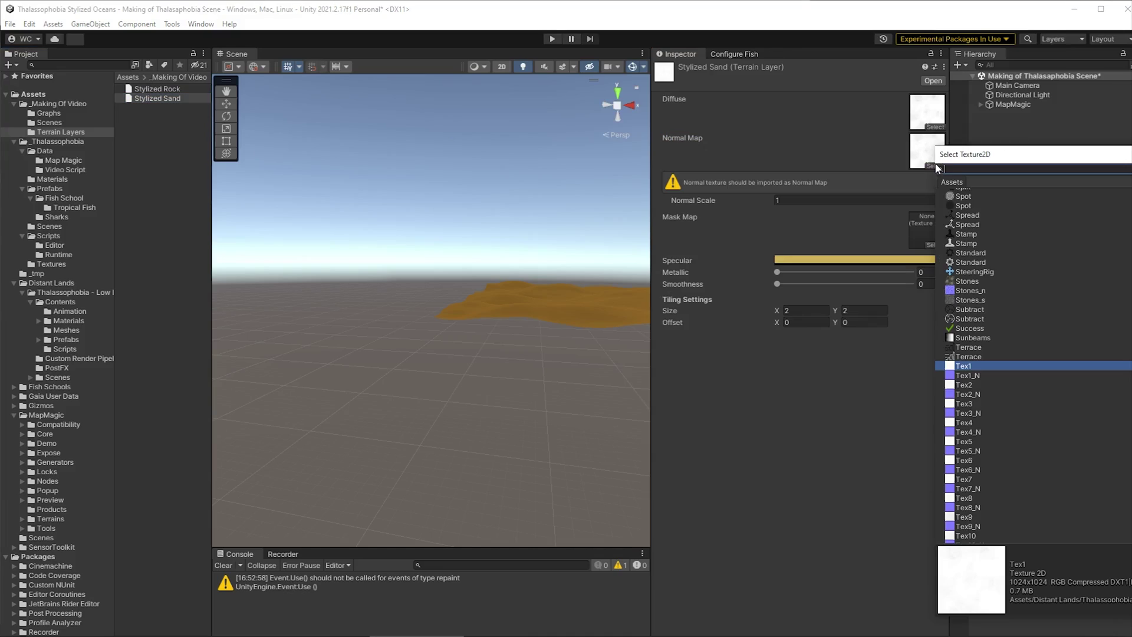
{"action": "left_click", "coordinate": [974, 376]}
{"action": "key", "text": "Return"}
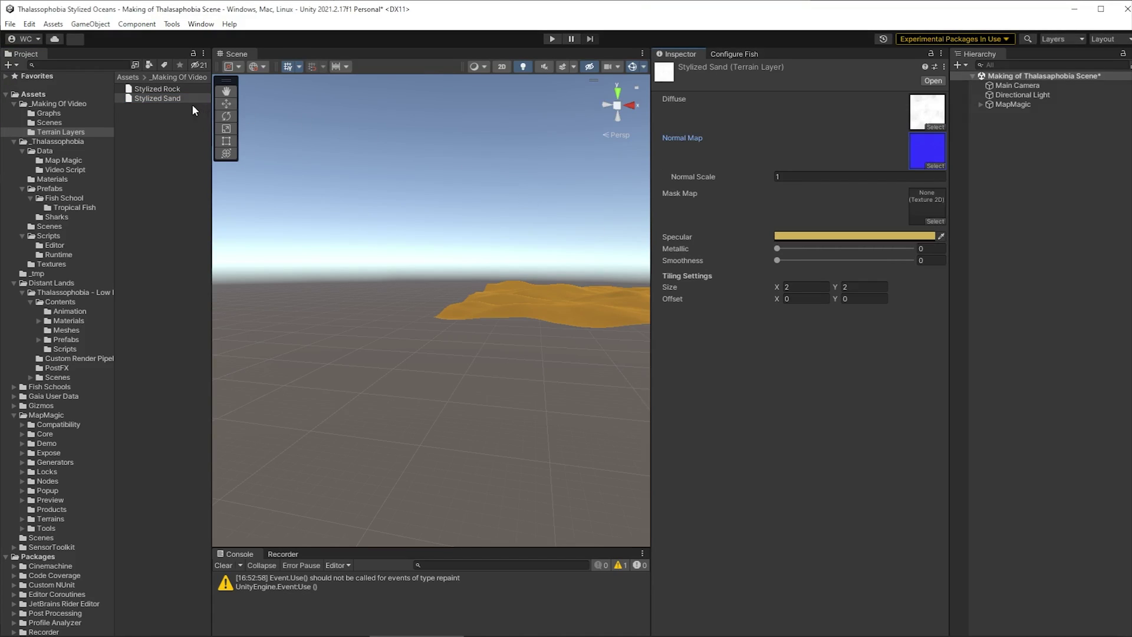
Open the Main graph and add a second Textures layer using Stylized Rock.
{"action": "left_click", "coordinate": [47, 113]}
{"action": "double_click", "coordinate": [145, 88]}
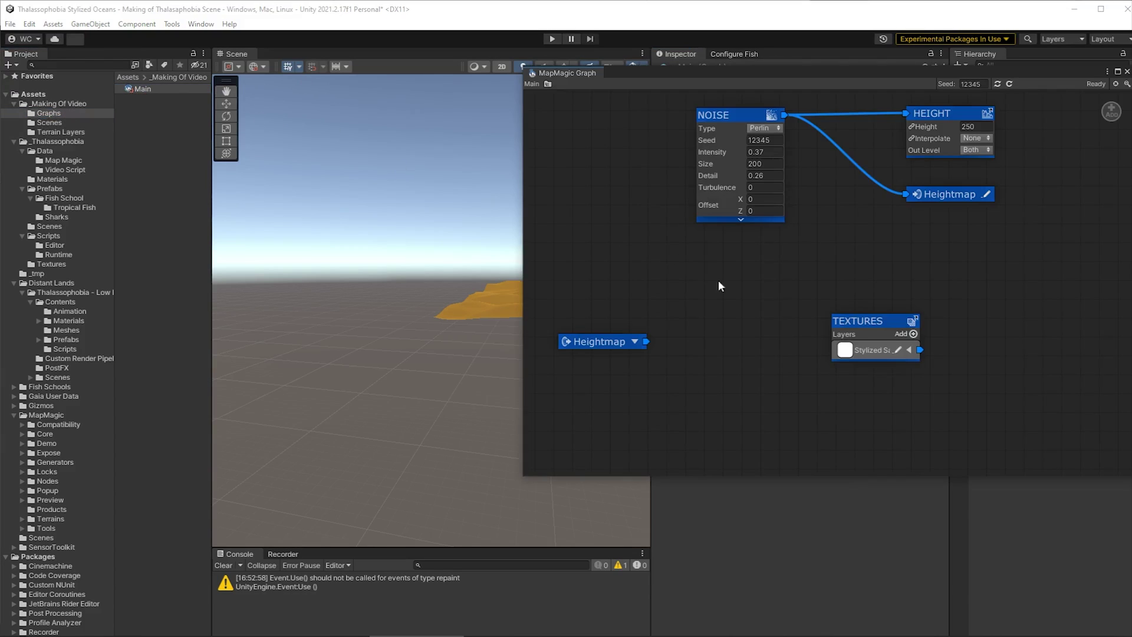
{"action": "left_click", "coordinate": [912, 334]}
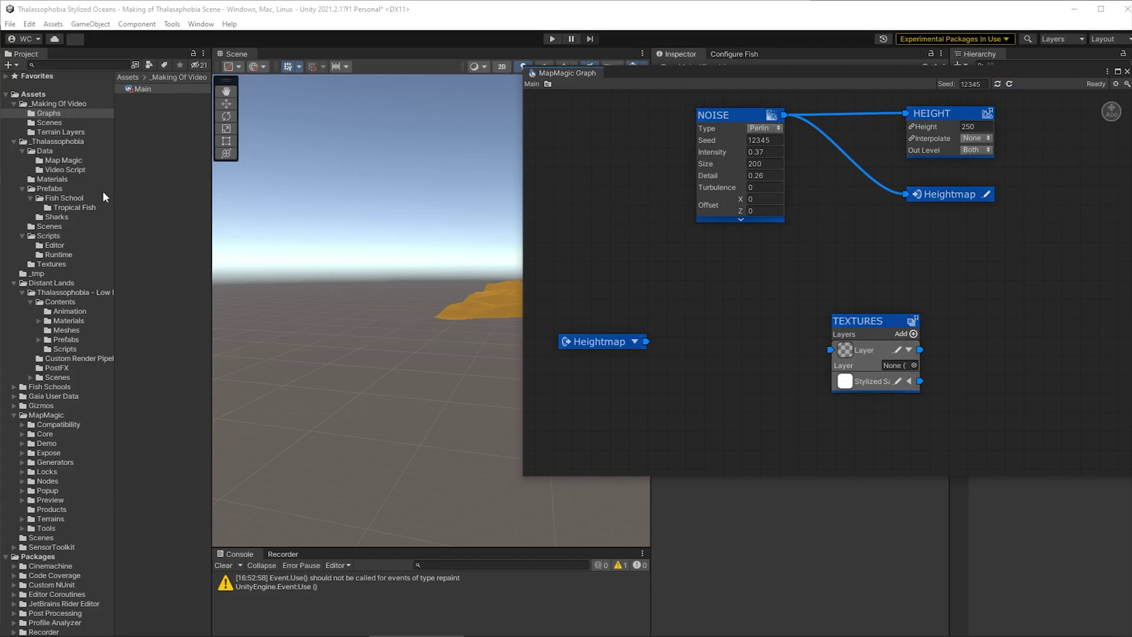
{"action": "left_click", "coordinate": [59, 131]}
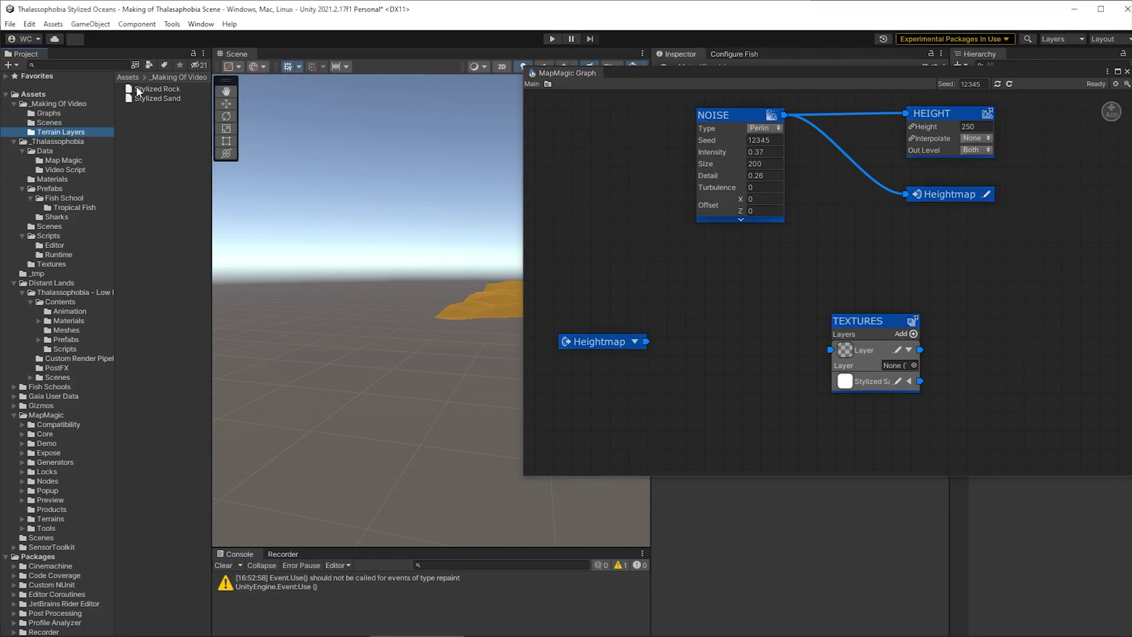
{"action": "left_click_drag", "start_coordinate": [156, 89], "coordinate": [898, 363]}
Add a Slope node after Heightmap and feed its mask into the Stylized Rock layer.
{"action": "right_click", "coordinate": [693, 352]}
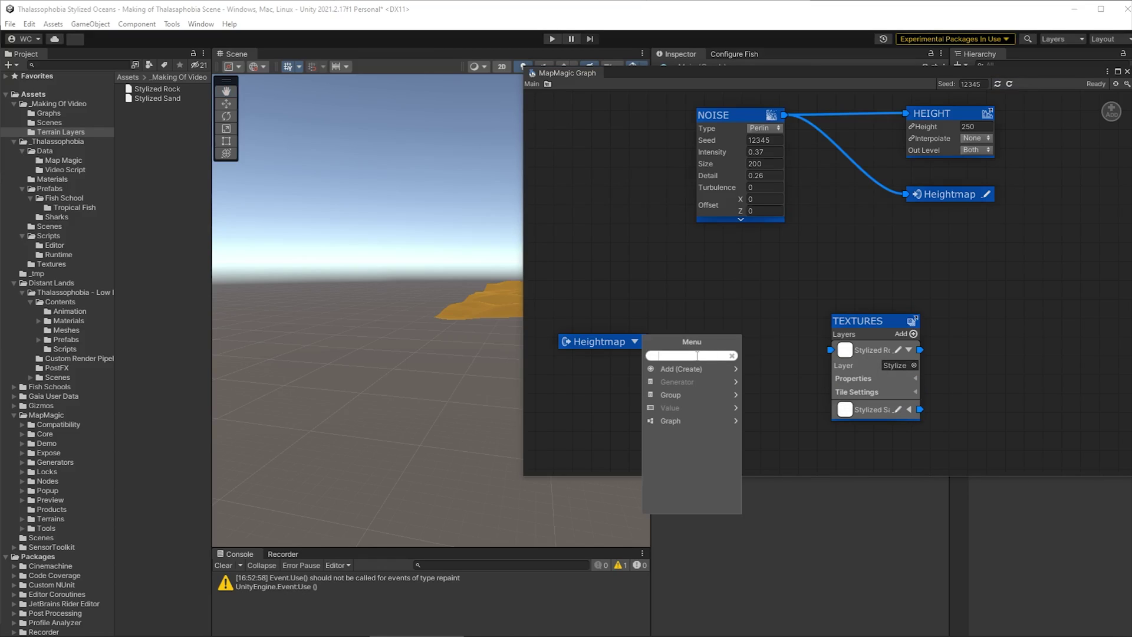
{"action": "type", "text": "slope"}
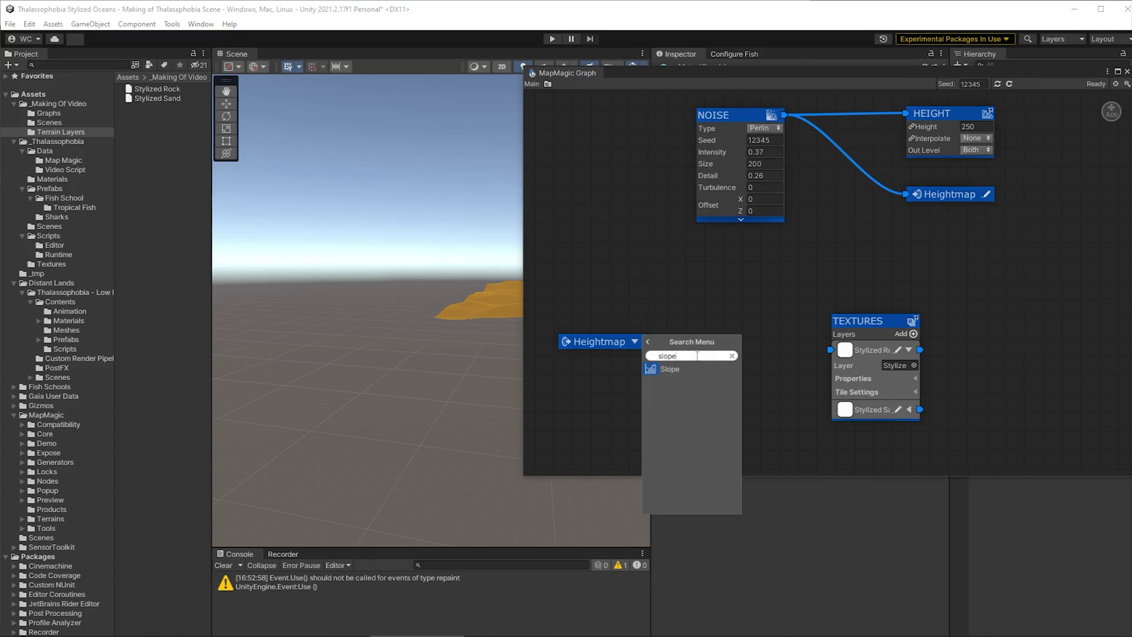
{"action": "left_click", "coordinate": [664, 368]}
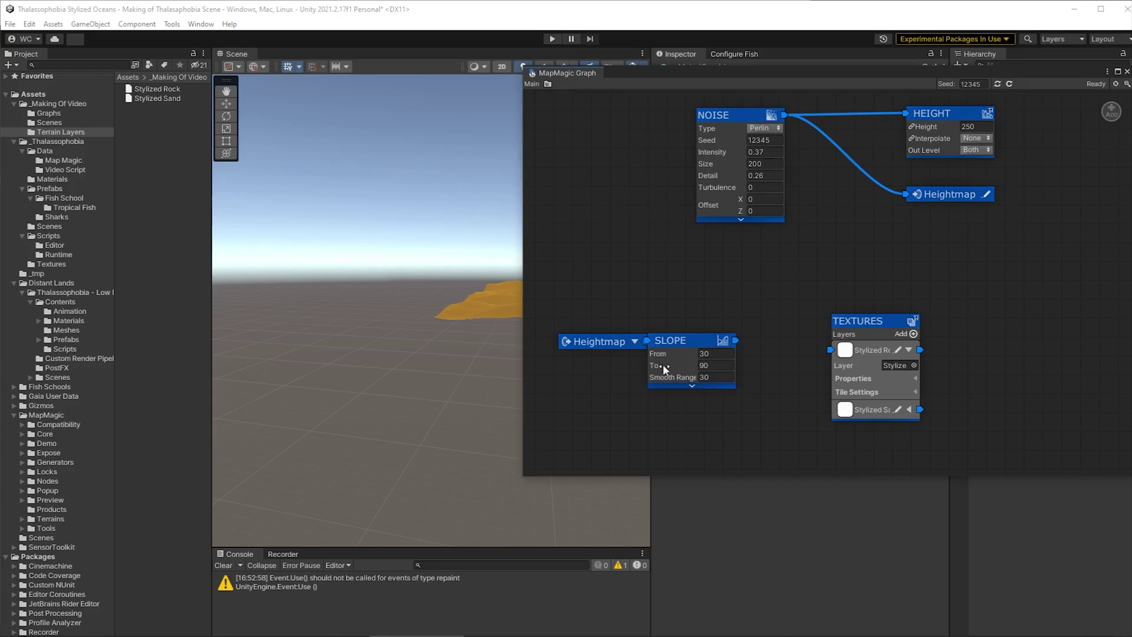
{"action": "left_click_drag", "start_coordinate": [693, 348], "coordinate": [739, 340]}
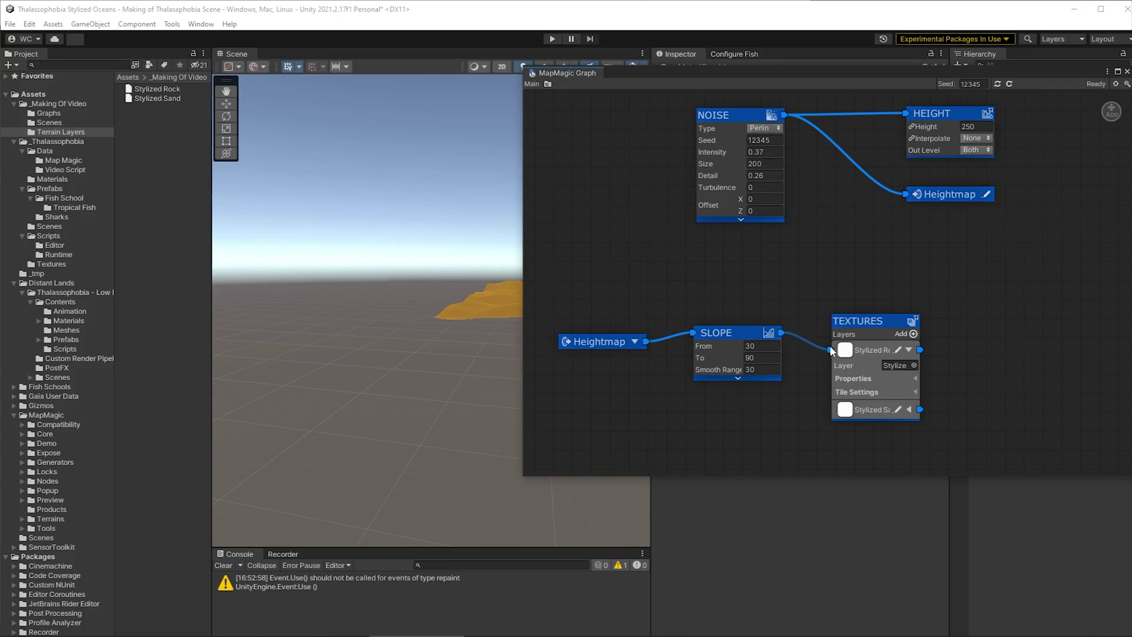
{"action": "left_click_drag", "start_coordinate": [831, 352], "coordinate": [830, 350]}
{"action": "left_click", "coordinate": [738, 378]}
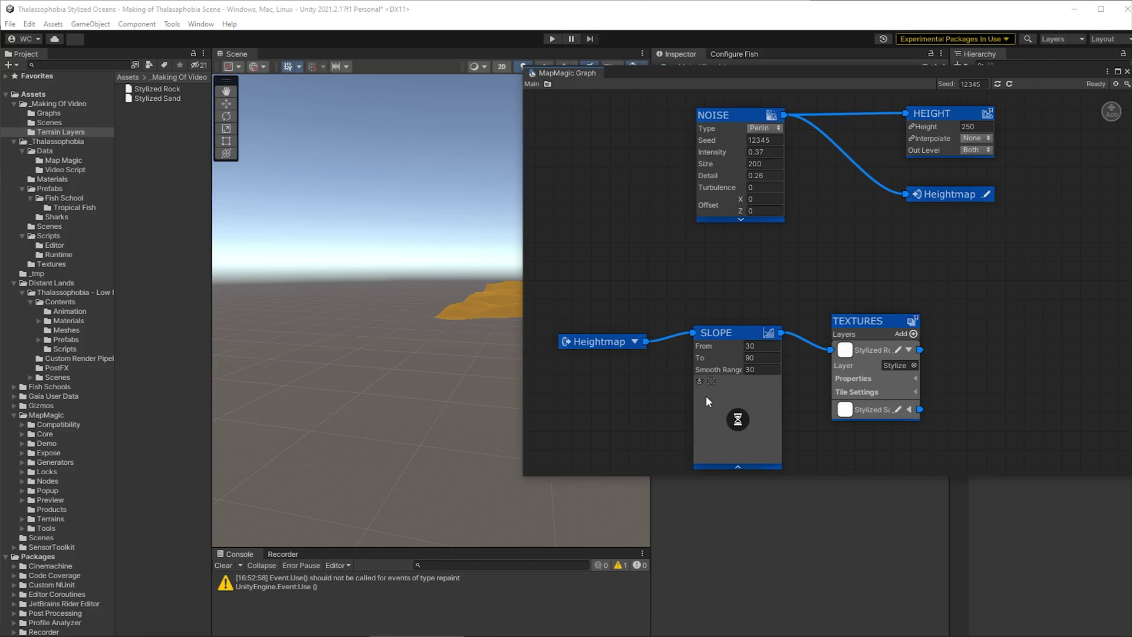
{"action": "left_click_drag", "start_coordinate": [412, 348], "coordinate": [581, 383], "text": "alt"}
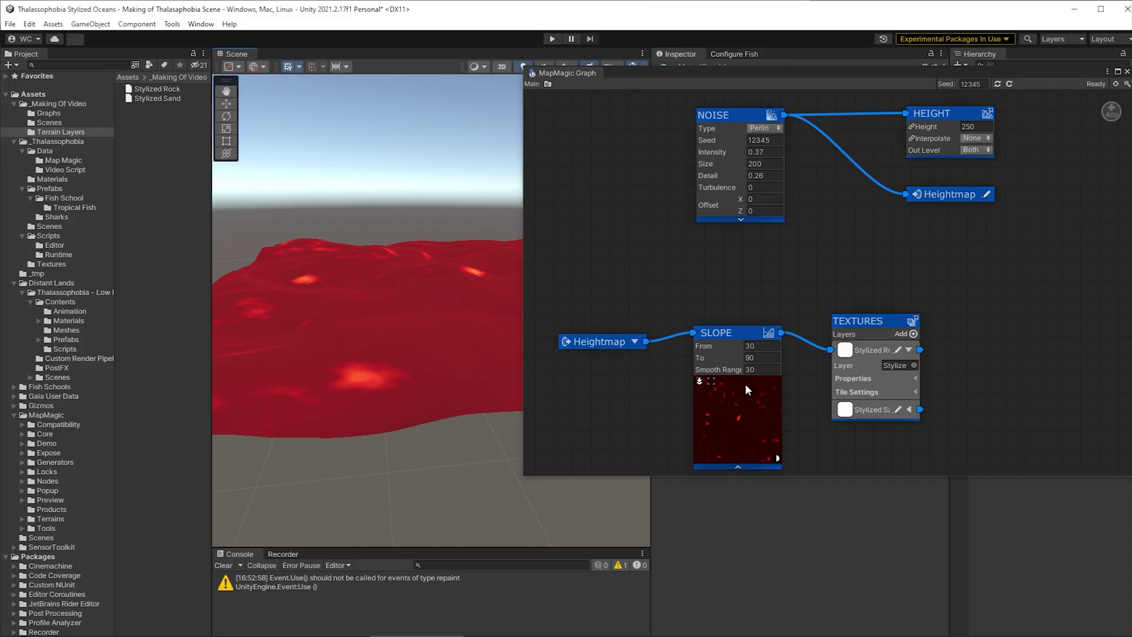
Set the slope From value to 20, then lower it to about 18.4.
{"action": "left_click", "coordinate": [762, 357]}
{"action": "left_click", "coordinate": [755, 347]}
{"action": "type", "text": "20"}
{"action": "key", "text": "Tab"}
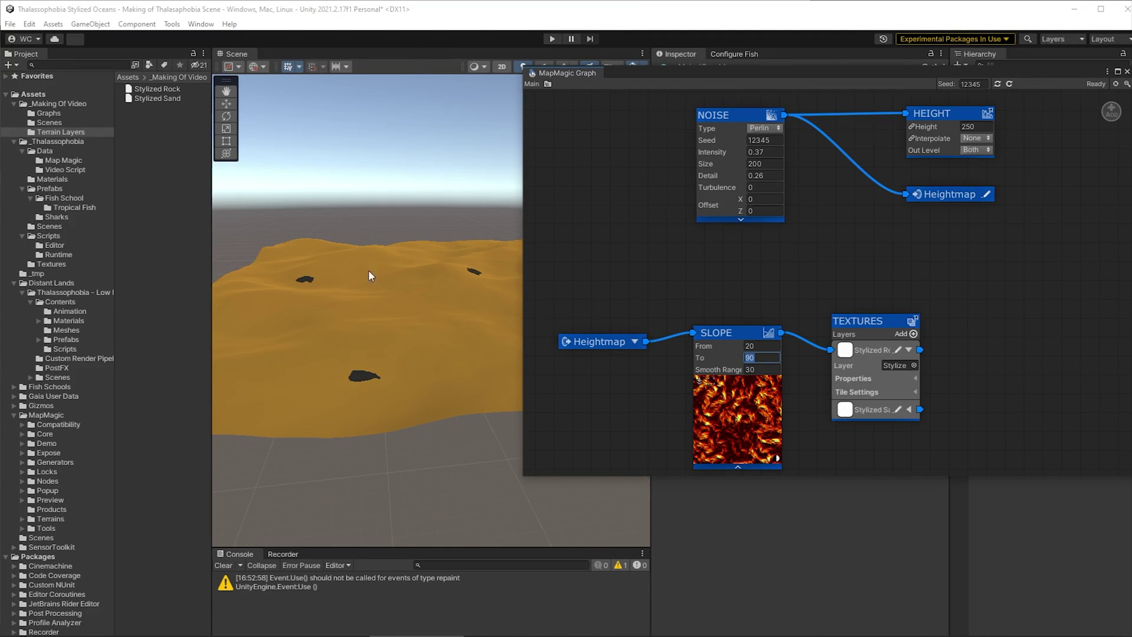
{"action": "left_click_drag", "start_coordinate": [360, 294], "coordinate": [404, 333], "text": "alt"}
{"action": "left_click_drag", "start_coordinate": [713, 352], "coordinate": [637, 349]}
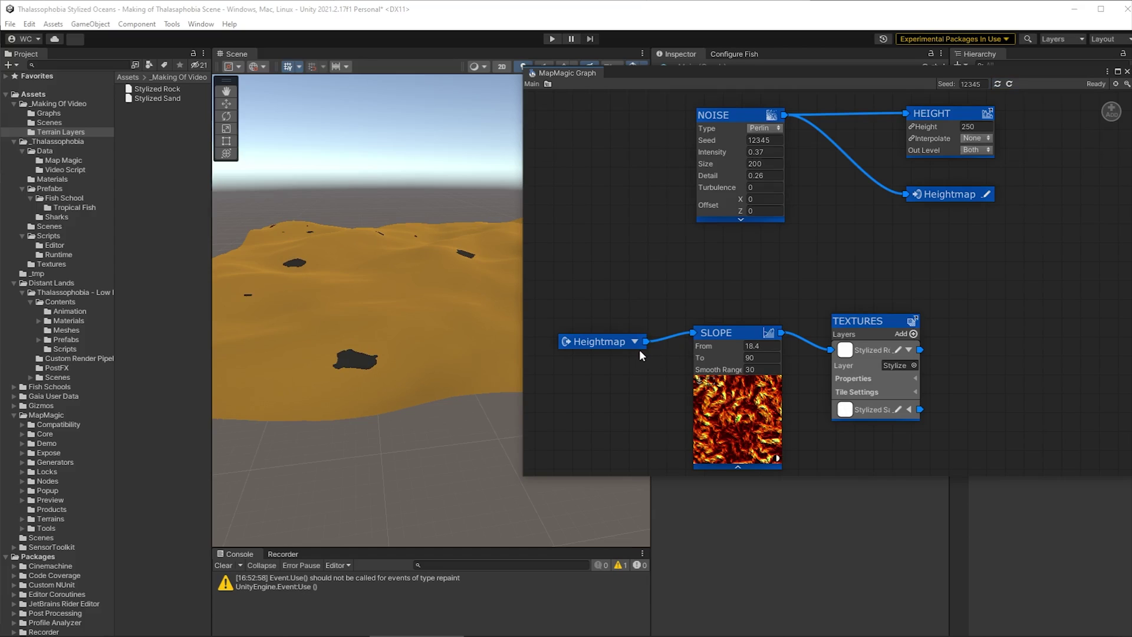
{"action": "mouse_move", "coordinate": [409, 329]}
{"action": "left_mouse_down", "text": "alt"}
{"action": "mouse_move", "coordinate": [479, 320]}
{"action": "mouse_move", "coordinate": [394, 333]}
{"action": "left_mouse_up", "text": "alt"}
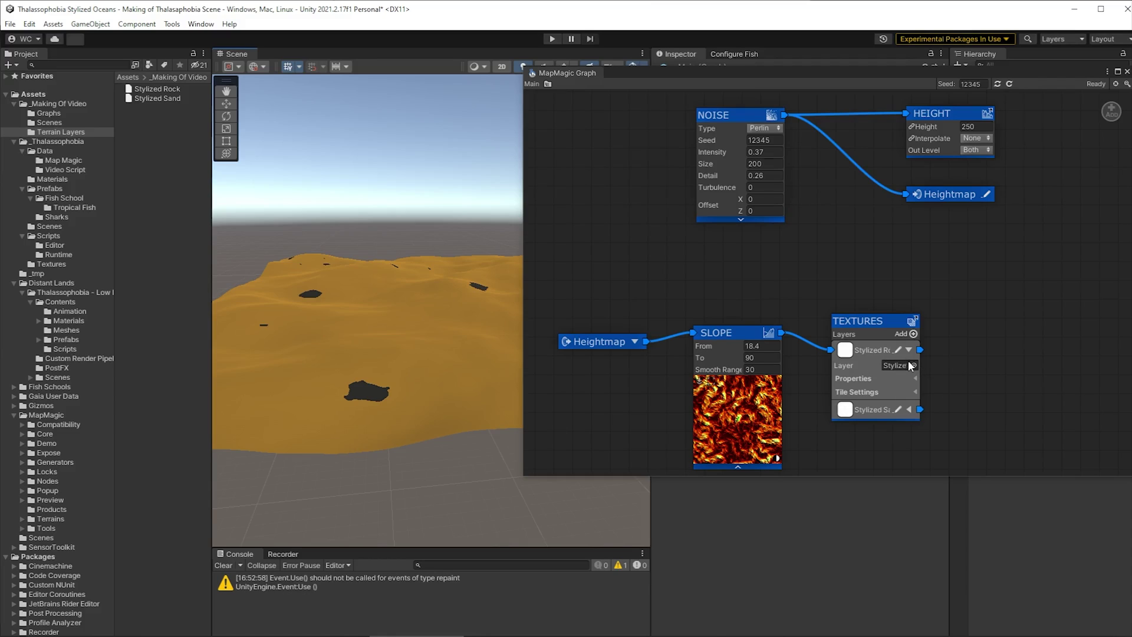
Tint the Stylized Rock layer's specular a light grey.
{"action": "left_click", "coordinate": [914, 377]}
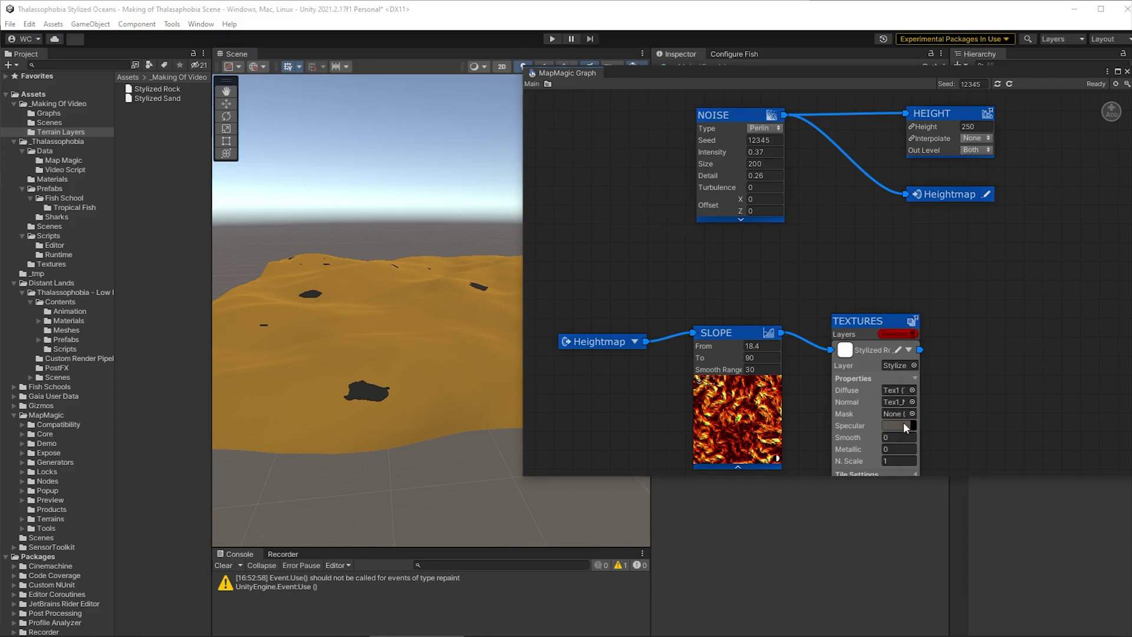
{"action": "left_click", "coordinate": [903, 423]}
{"action": "left_click", "coordinate": [949, 444]}
{"action": "left_click", "coordinate": [890, 401]}
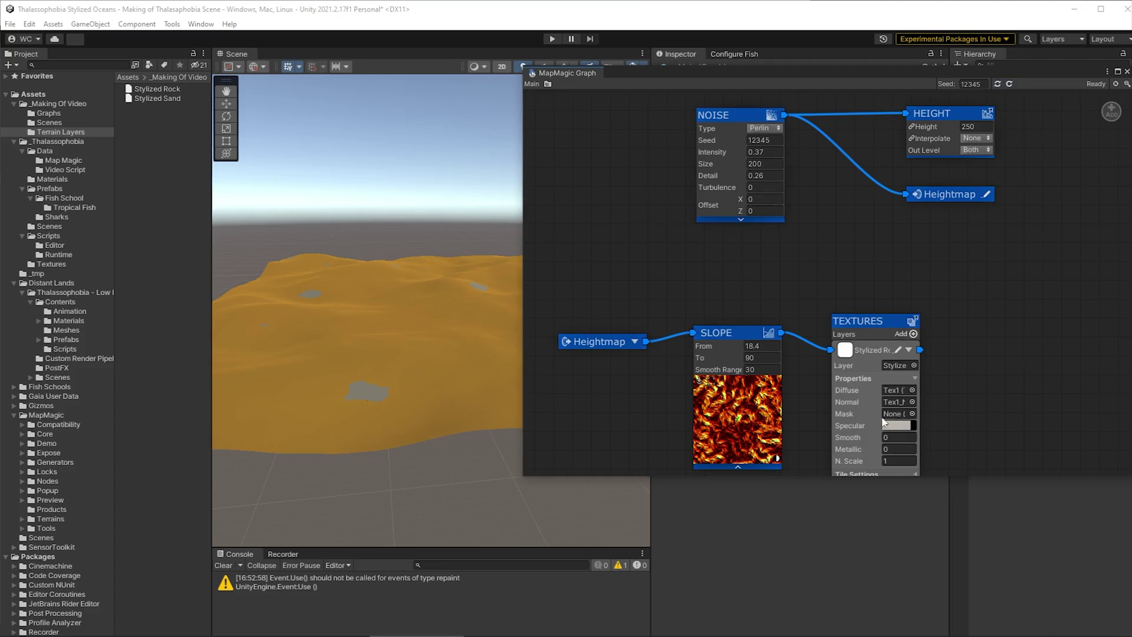
{"action": "left_click", "coordinate": [906, 350]}
Tint the Stylized Sand layer's specular a brighter yellow.
{"action": "left_click", "coordinate": [908, 368]}
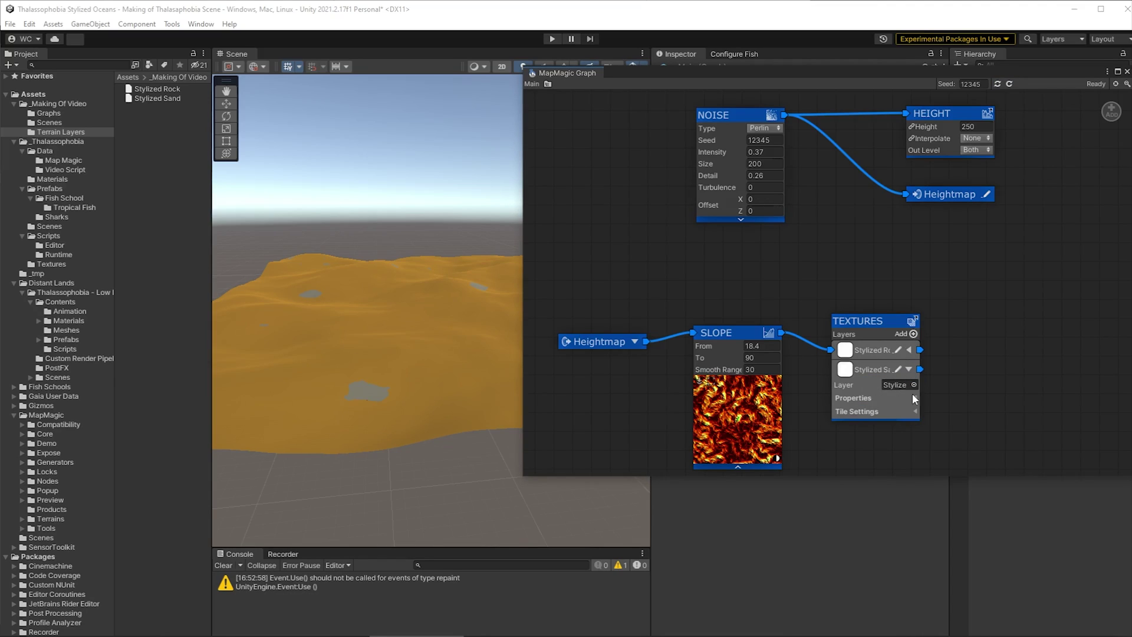
{"action": "left_click", "coordinate": [914, 397]}
{"action": "left_click", "coordinate": [895, 446]}
{"action": "left_click", "coordinate": [974, 419]}
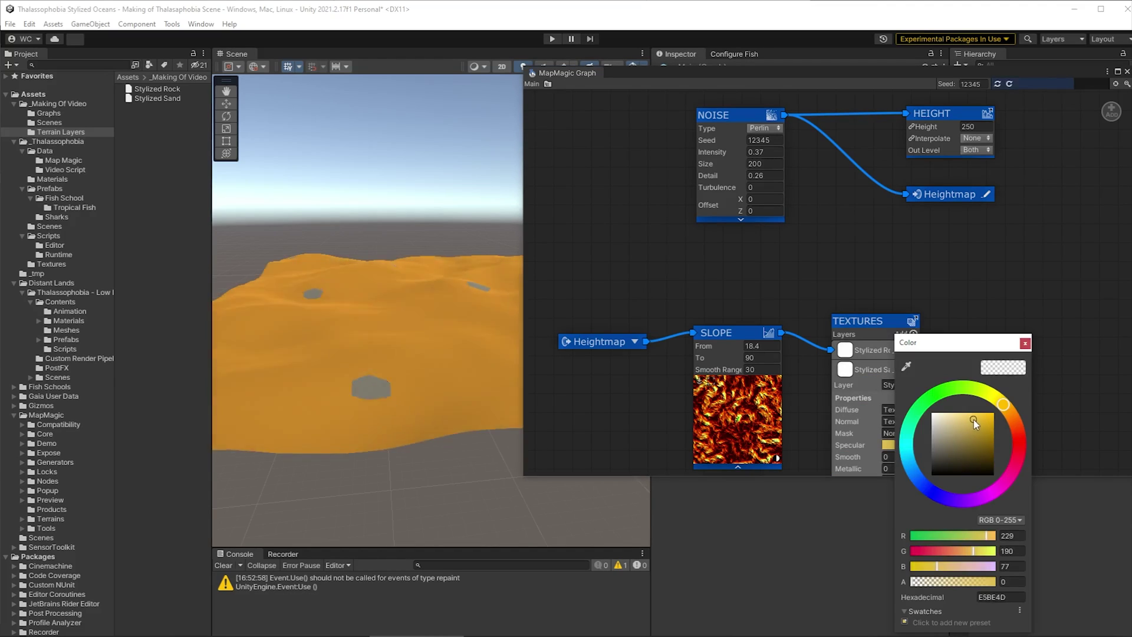
{"action": "left_click", "coordinate": [1000, 405]}
{"action": "left_click", "coordinate": [552, 38]}
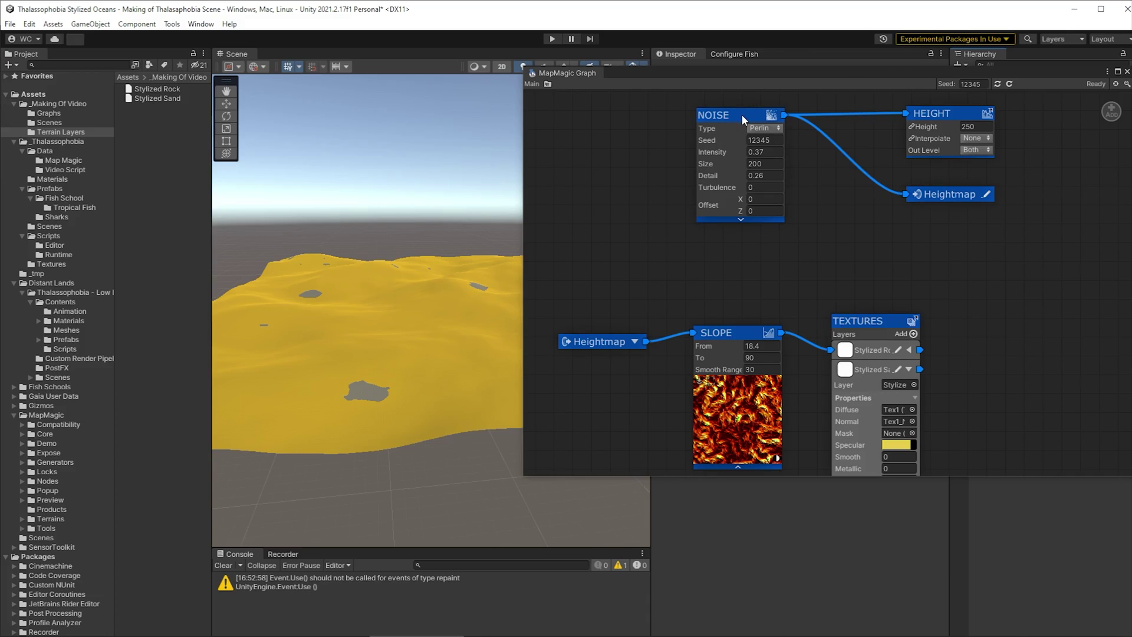
Move the Noise node aside and add a Function node to the Main graph.
{"action": "left_click_drag", "start_coordinate": [741, 115], "coordinate": [597, 123]}
{"action": "right_click", "coordinate": [730, 208]}
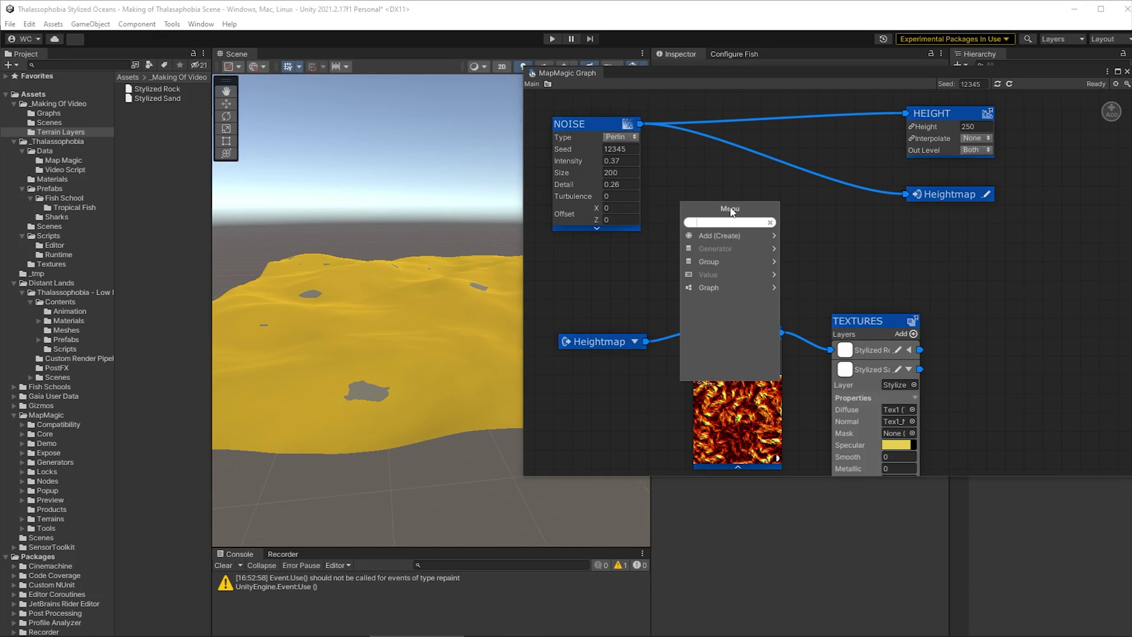
{"action": "type", "text": "function"}
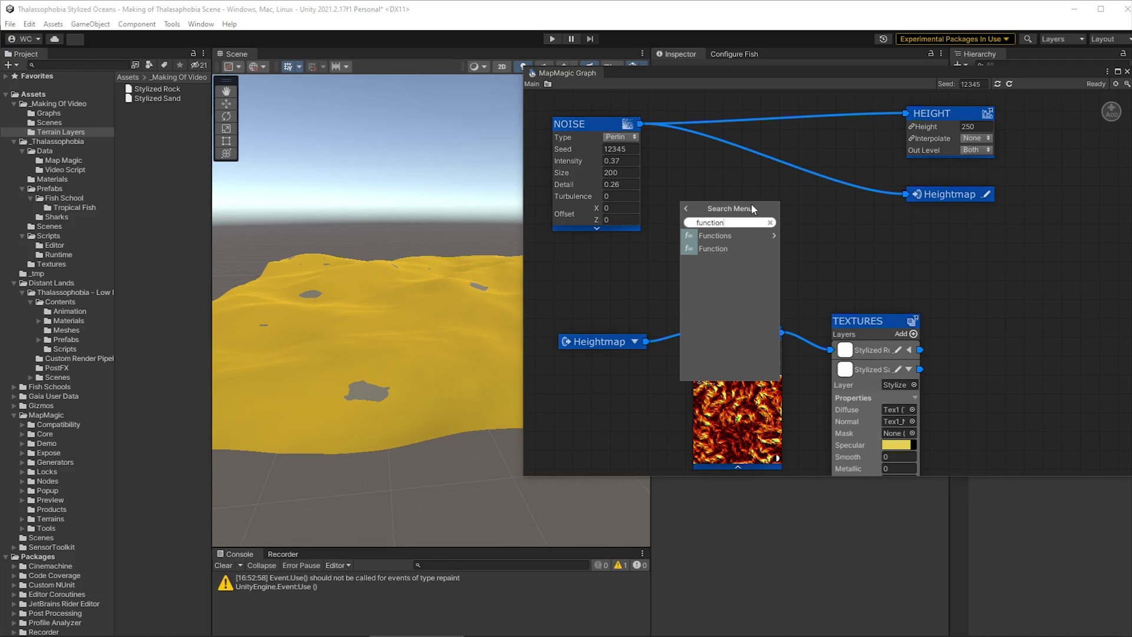
{"action": "left_click", "coordinate": [709, 248]}
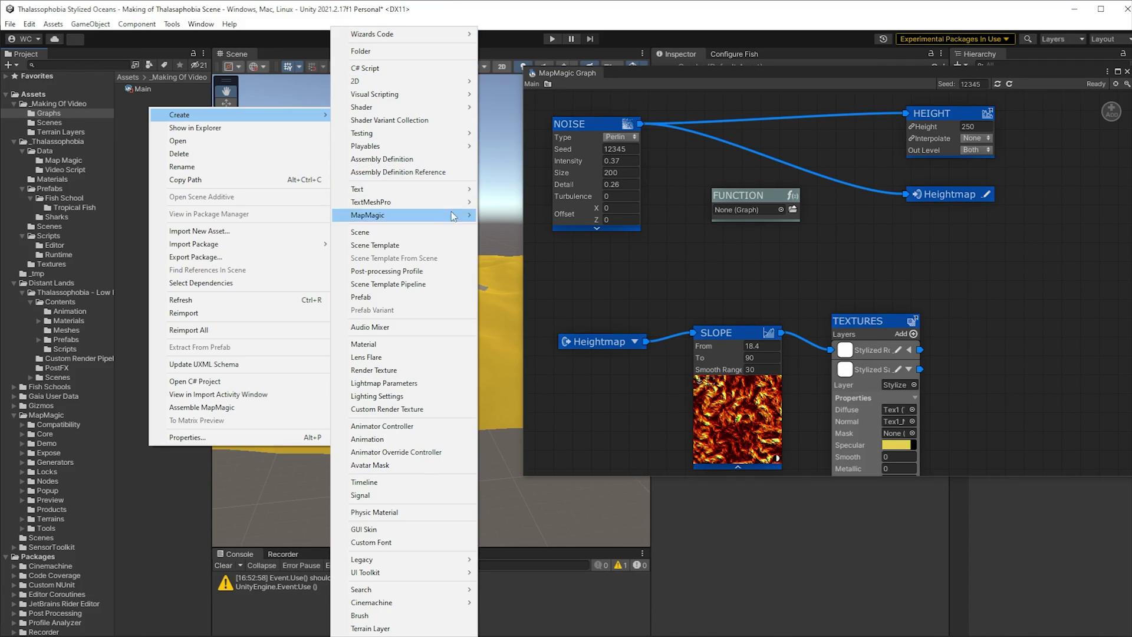
Create an empty graph named 'Rocks and Debris', assign it to the Function node, and open it.
{"action": "mouse_move", "coordinate": [455, 217]}
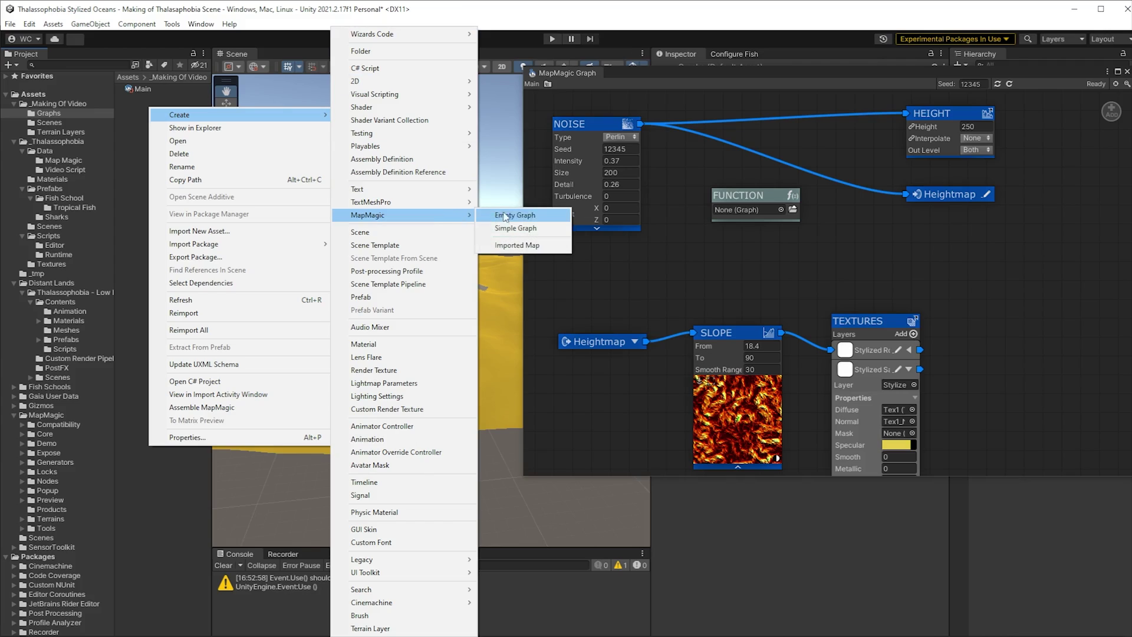
{"action": "left_click", "coordinate": [536, 218]}
{"action": "type", "text": "Rocks and"}
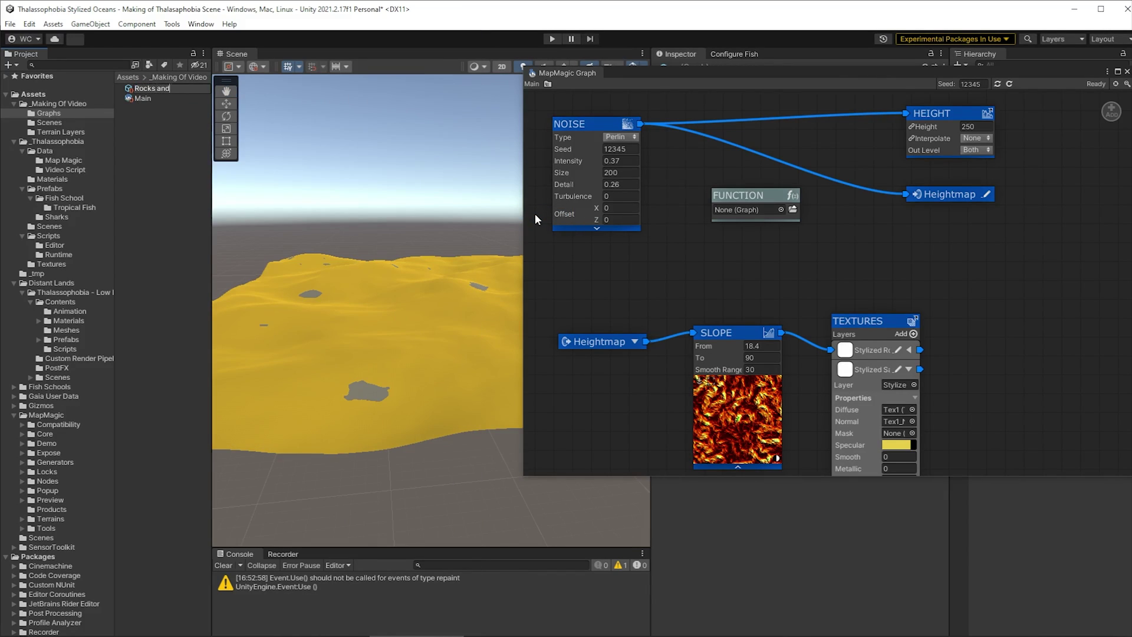
{"action": "type", "text": " Debris"}
{"action": "key", "text": "Return"}
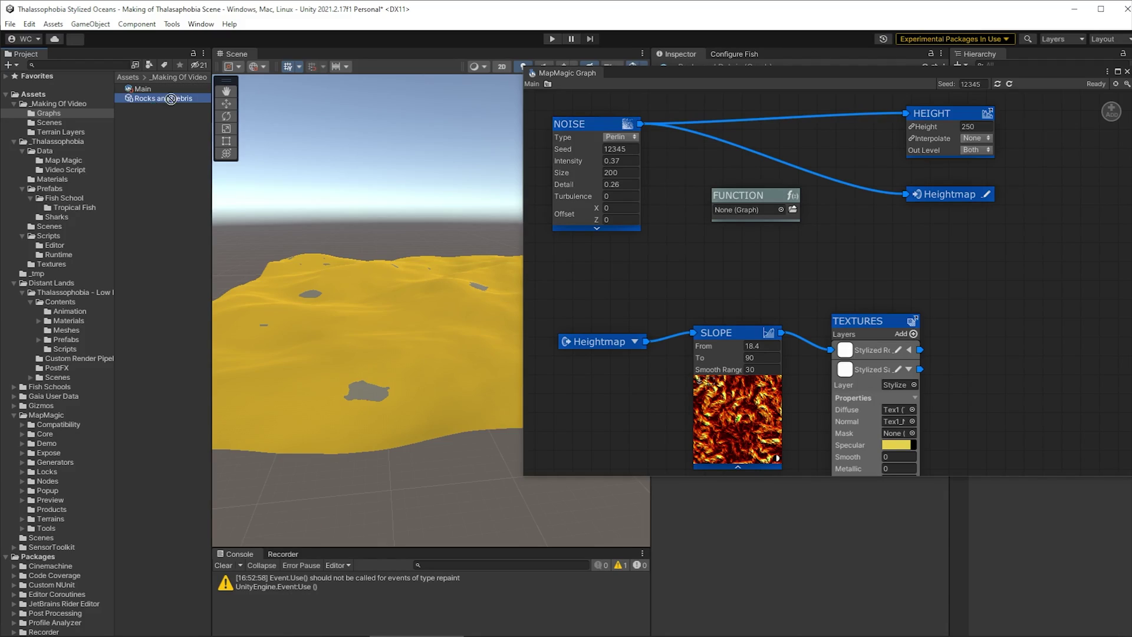
{"action": "left_click_drag", "start_coordinate": [191, 101], "coordinate": [747, 207]}
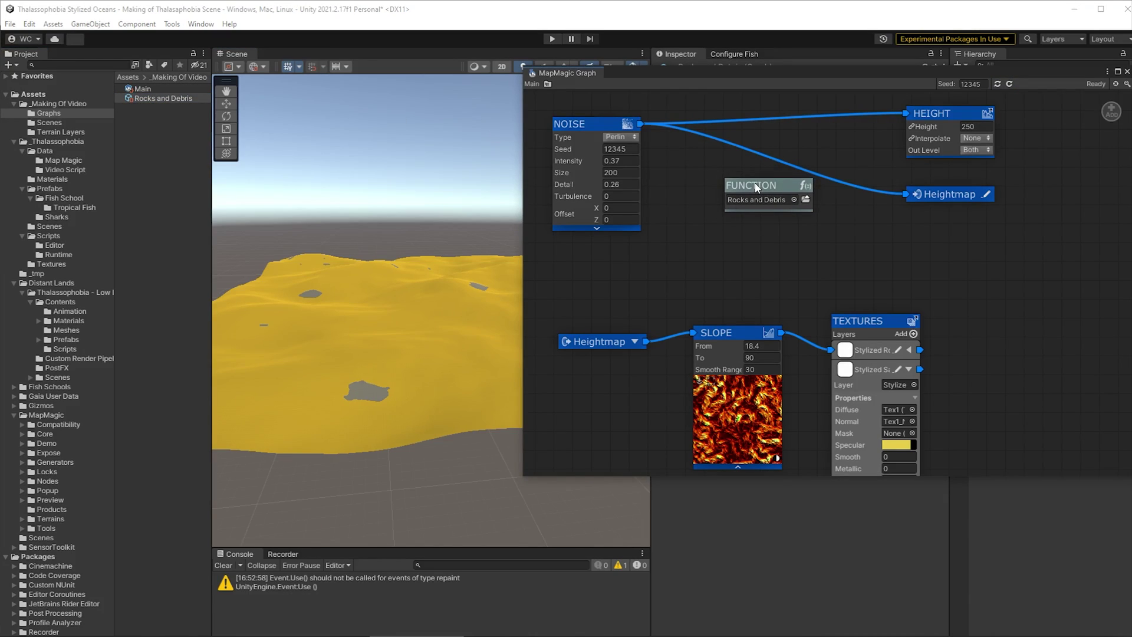
{"action": "double_click", "coordinate": [161, 97]}
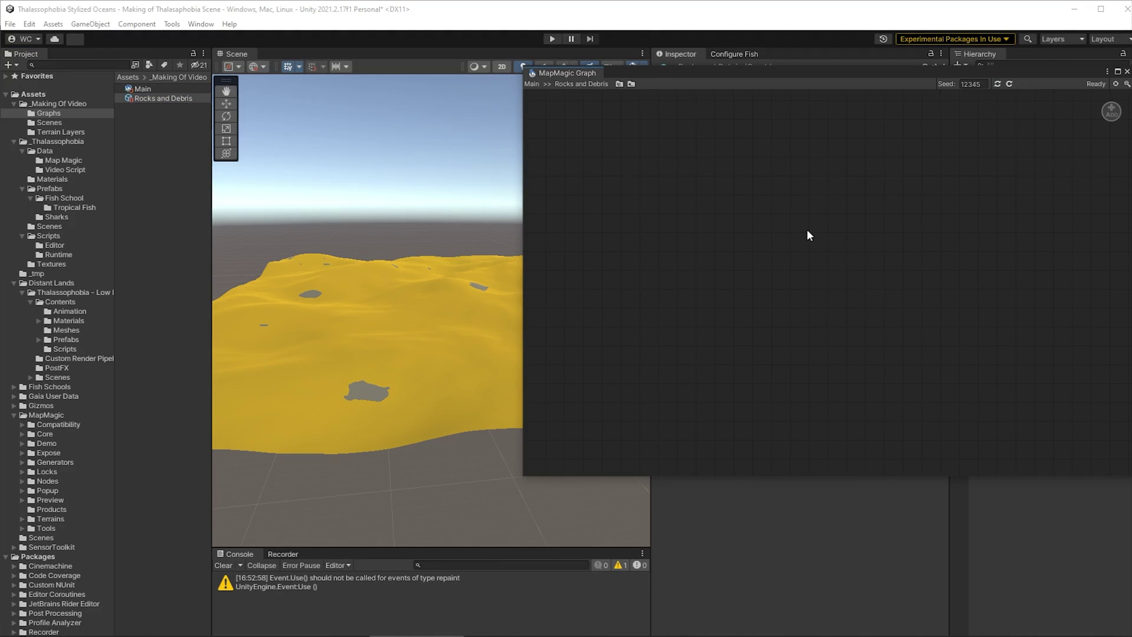
Add a Scatter node and an Objects output node to the empty graph.
{"action": "right_click", "coordinate": [576, 176]}
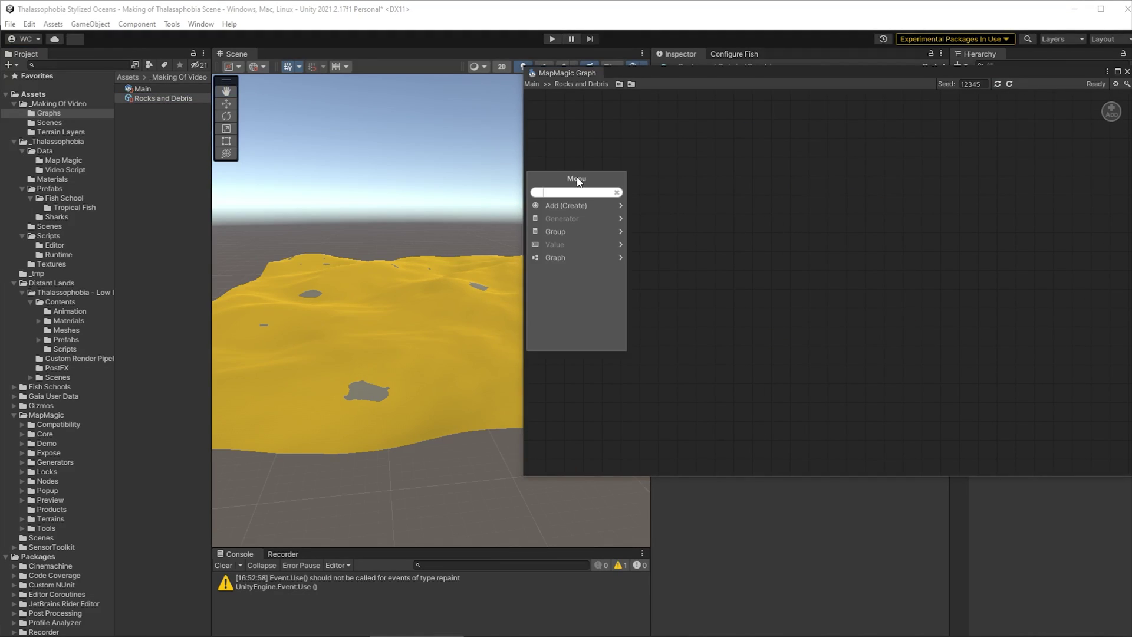
{"action": "type", "text": "scatter"}
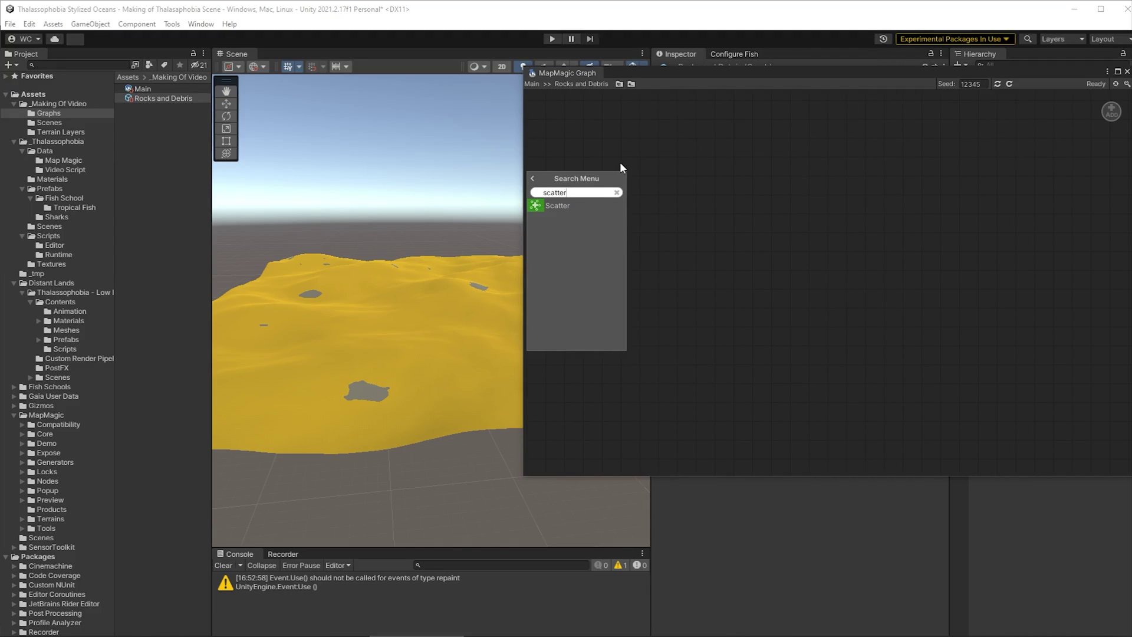
{"action": "left_click", "coordinate": [573, 206]}
{"action": "left_click_drag", "start_coordinate": [573, 180], "coordinate": [602, 151]}
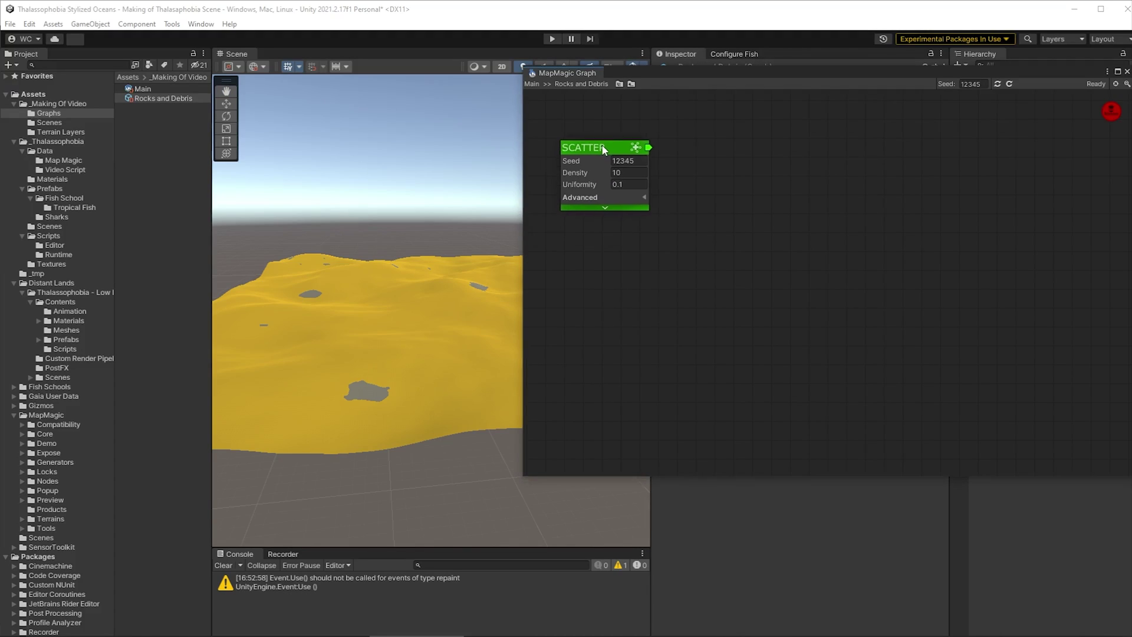
{"action": "right_click", "coordinate": [865, 183]}
{"action": "type", "text": "object"}
{"action": "left_click", "coordinate": [860, 210]}
{"action": "left_click", "coordinate": [863, 221]}
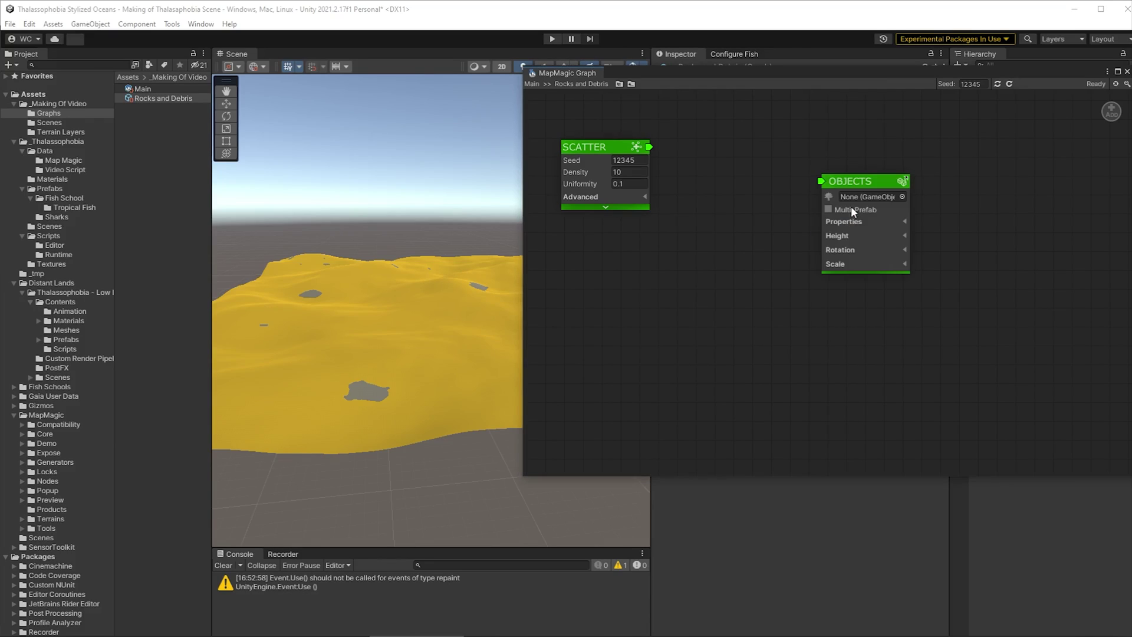
{"action": "left_click_drag", "start_coordinate": [860, 180], "coordinate": [876, 143]}
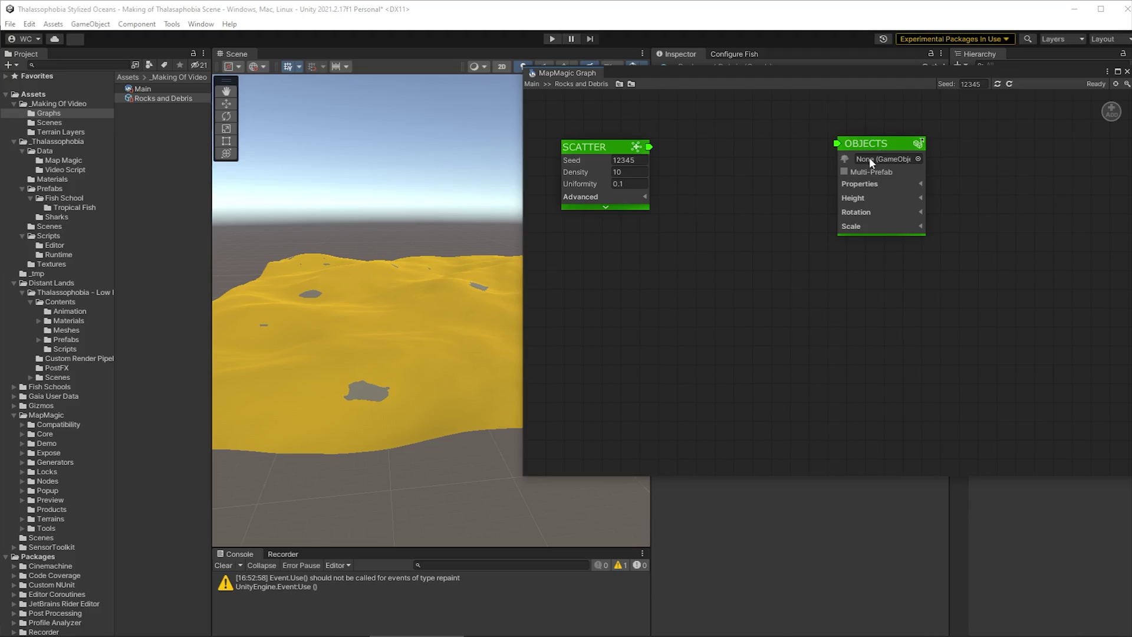
Set the Objects node to place Rock 1 and connect Scatter's output into it.
{"action": "left_click", "coordinate": [869, 157]}
{"action": "type", "text": "rock"}
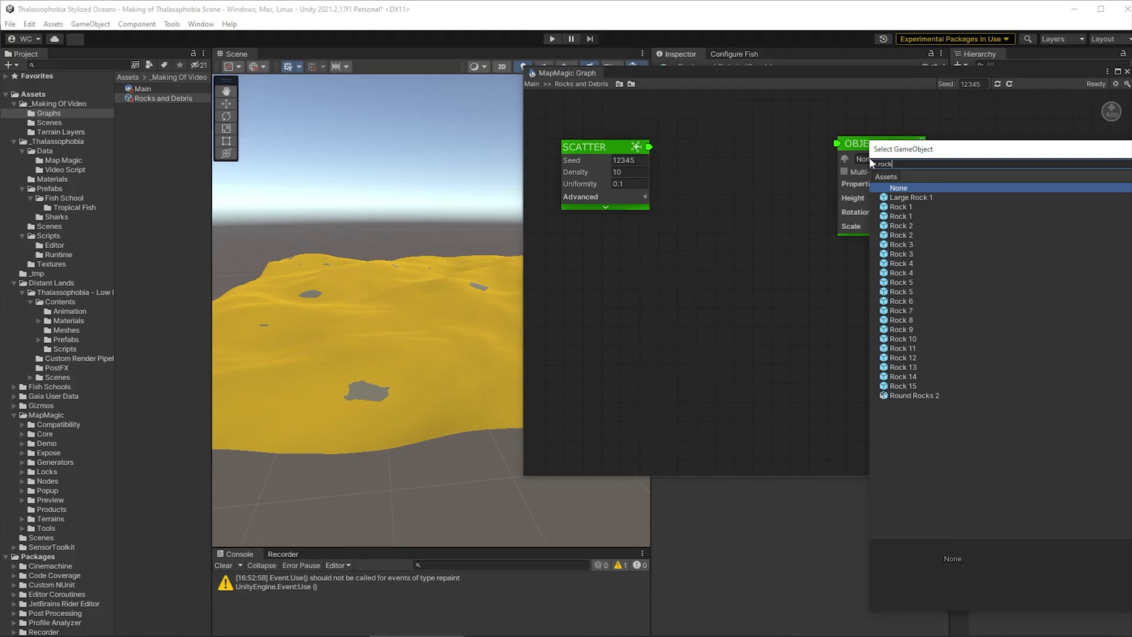
{"action": "double_click", "coordinate": [906, 209]}
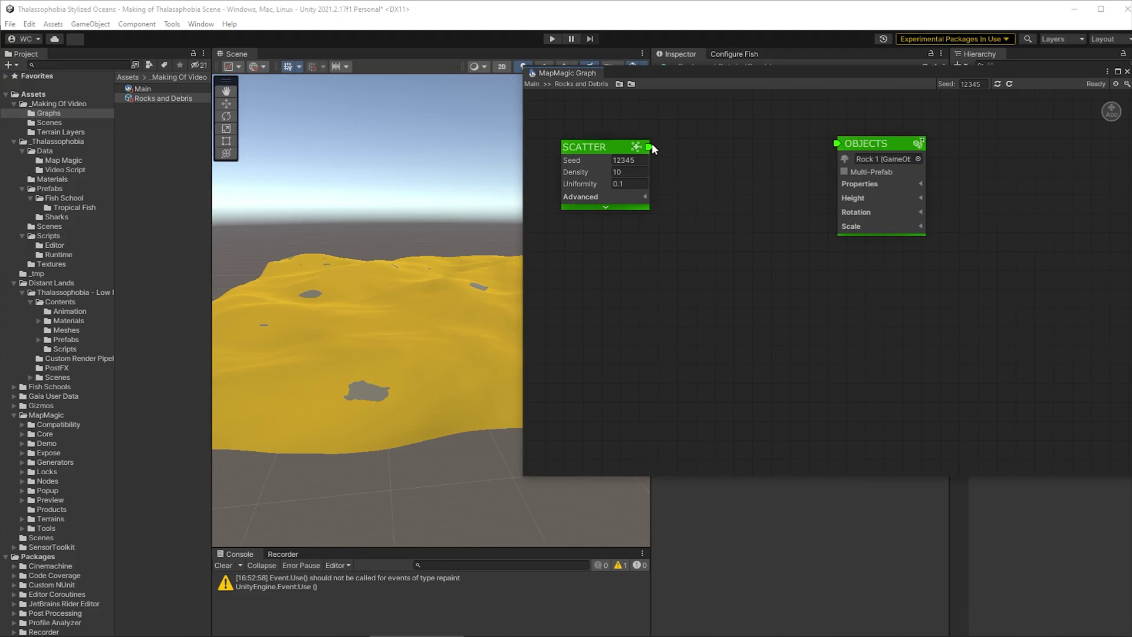
{"action": "left_click_drag", "start_coordinate": [649, 146], "coordinate": [837, 145]}
{"action": "right_click_drag", "start_coordinate": [427, 304], "coordinate": [421, 328]}
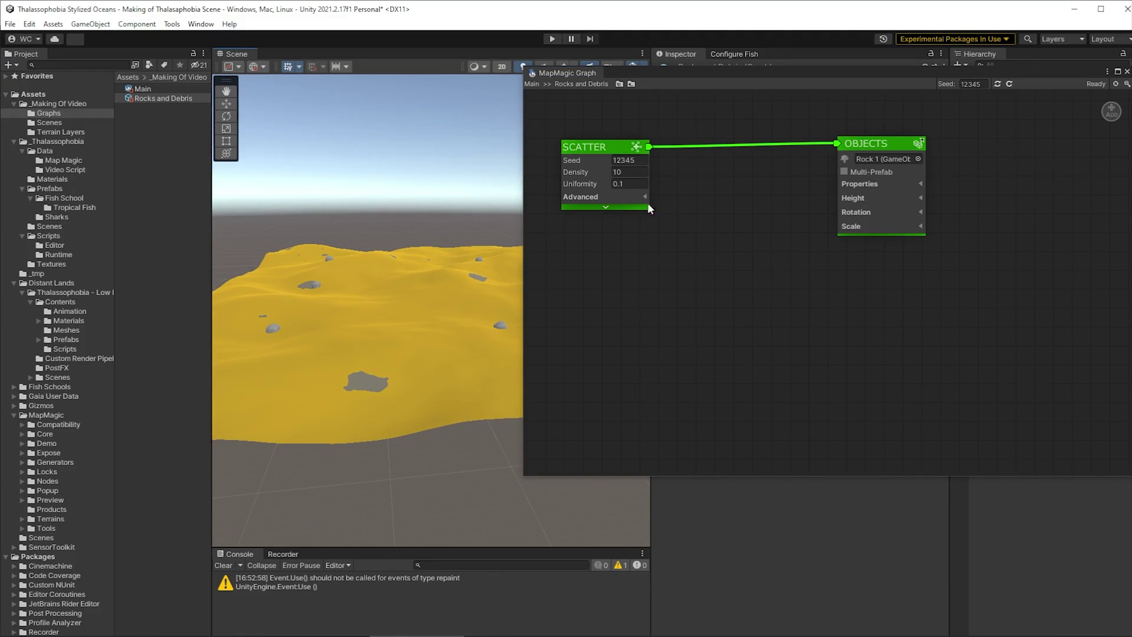
Insert a Spread node into the Scatter–Objects link.
{"action": "right_click", "coordinate": [742, 143]}
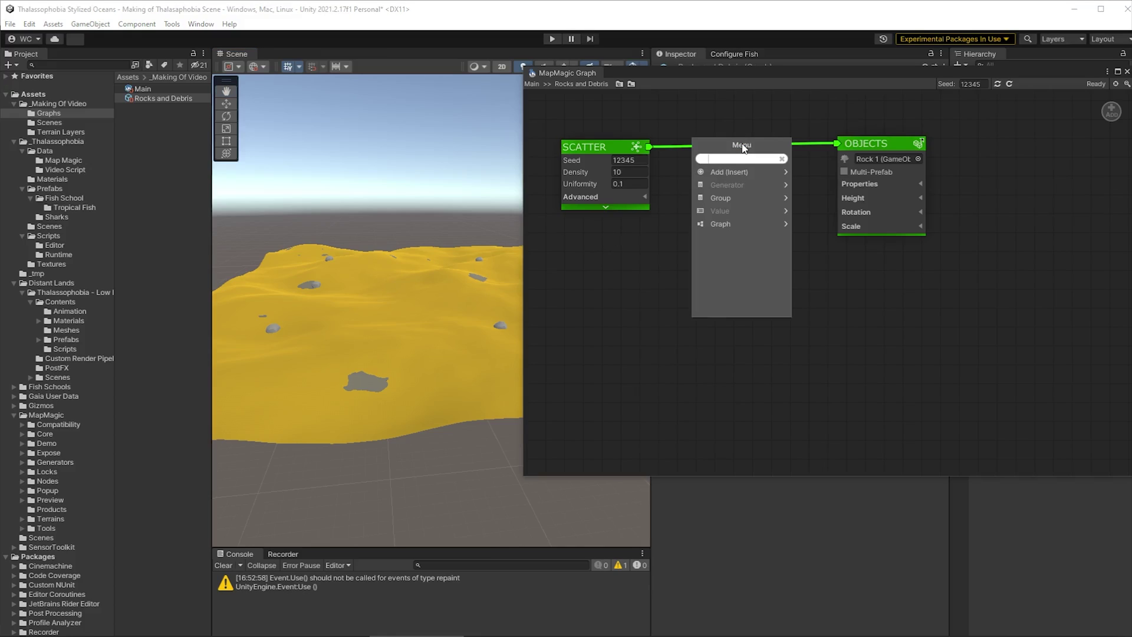
{"action": "type", "text": "spea"}
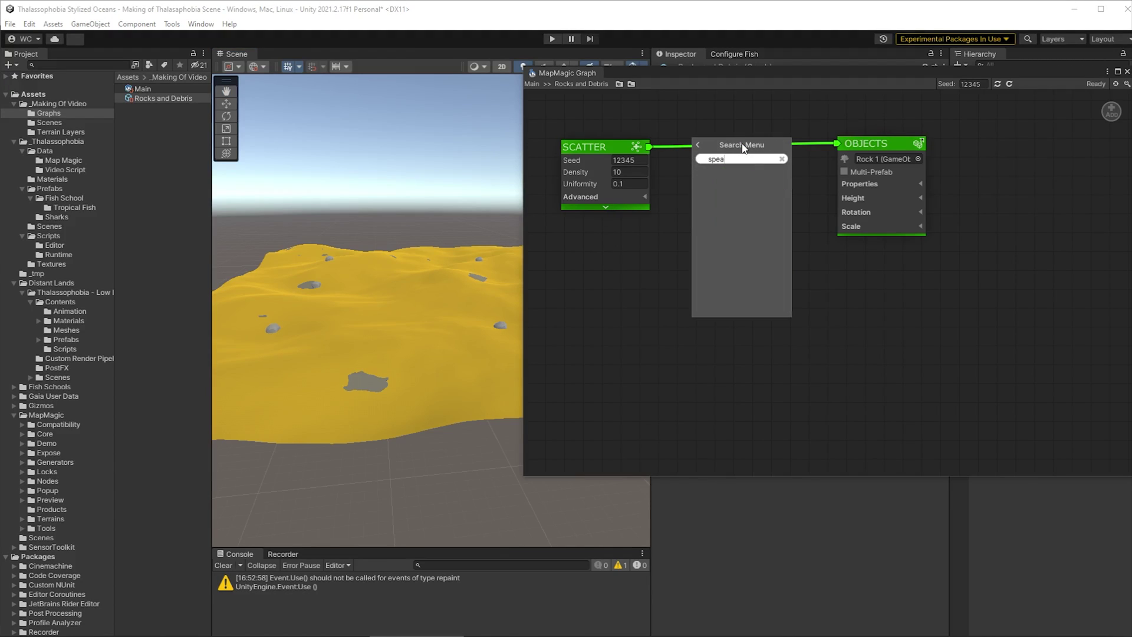
{"action": "key", "text": "BackSpace"}
{"action": "key", "text": "BackSpace"}
{"action": "type", "text": "r"}
{"action": "left_click", "coordinate": [715, 172]}
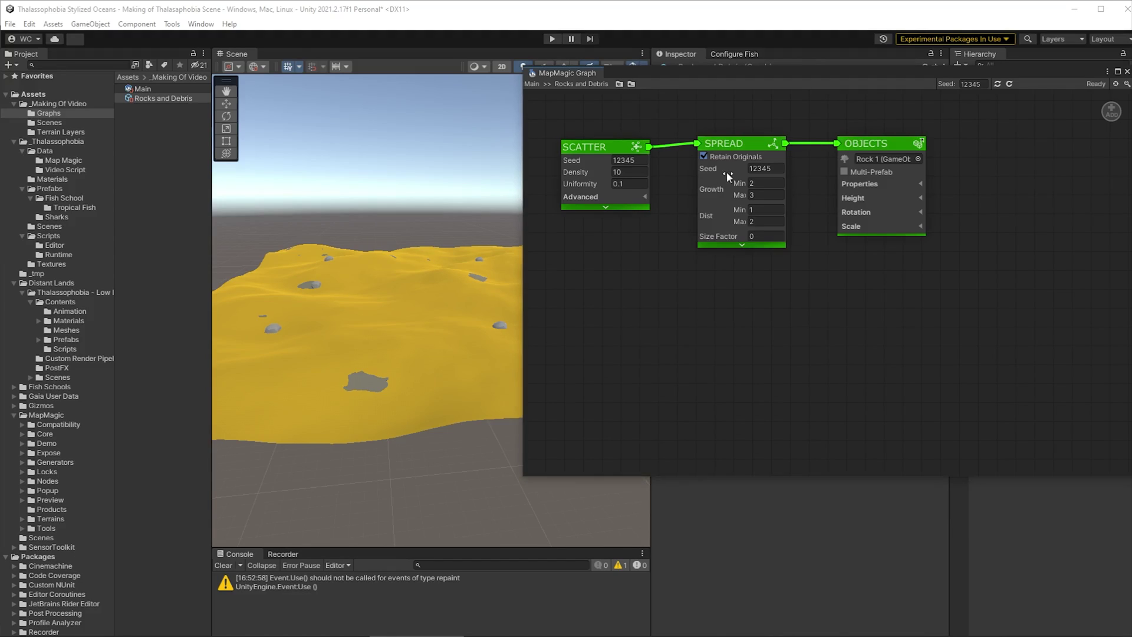
Set Spread Growth Max to 5, Dist Min to 3 and Dist Max to 6.
{"action": "left_click", "coordinate": [762, 194]}
{"action": "type", "text": "5"}
{"action": "key", "text": "Tab"}
{"action": "type", "text": "3"}
{"action": "key", "text": "Tab"}
{"action": "type", "text": "6"}
{"action": "key", "text": "Tab"}
{"action": "left_click_drag", "start_coordinate": [340, 349], "coordinate": [257, 340], "text": "alt"}
{"action": "scroll", "coordinate": [350, 402], "scroll_direction": "up", "scroll_amount": 5}
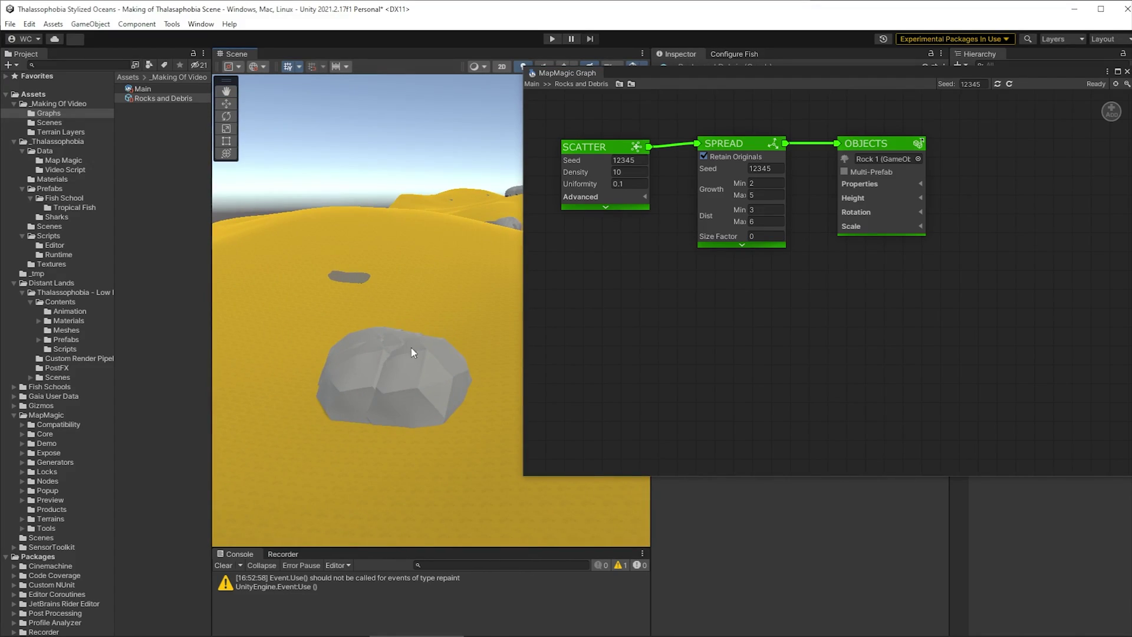
{"action": "scroll", "coordinate": [413, 350], "scroll_direction": "down", "scroll_amount": 5}
{"action": "left_click_drag", "start_coordinate": [436, 330], "coordinate": [464, 322], "text": "alt"}
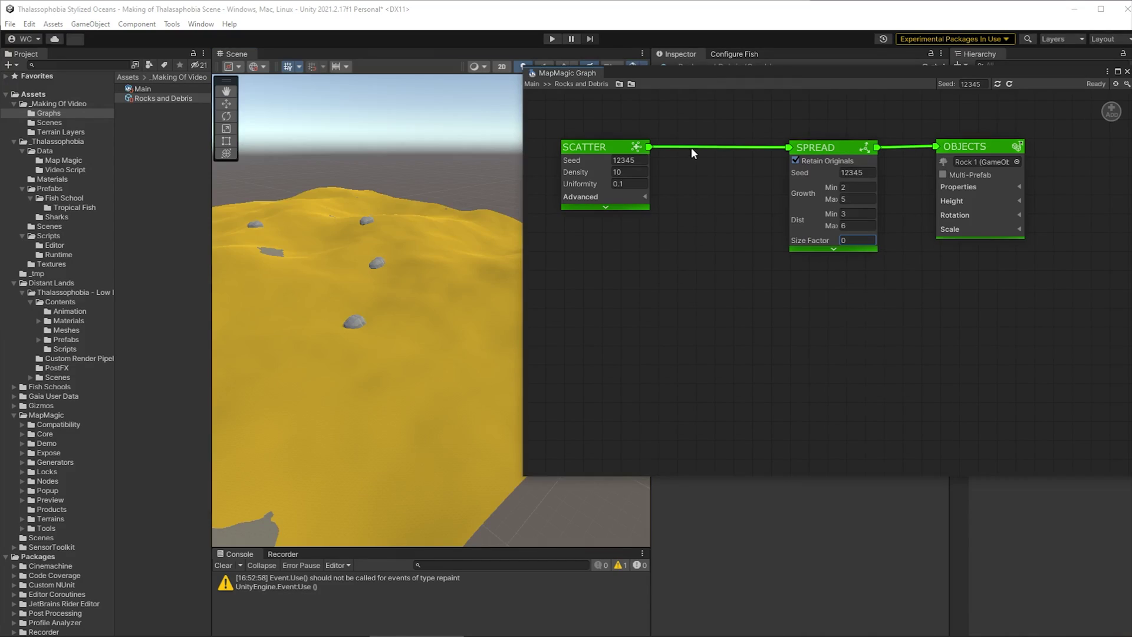
Insert a Mask node after Scatter and space out the Mask, Spread and Objects nodes.
{"action": "right_click", "coordinate": [698, 150]}
{"action": "type", "text": "mask"}
{"action": "left_click", "coordinate": [663, 175]}
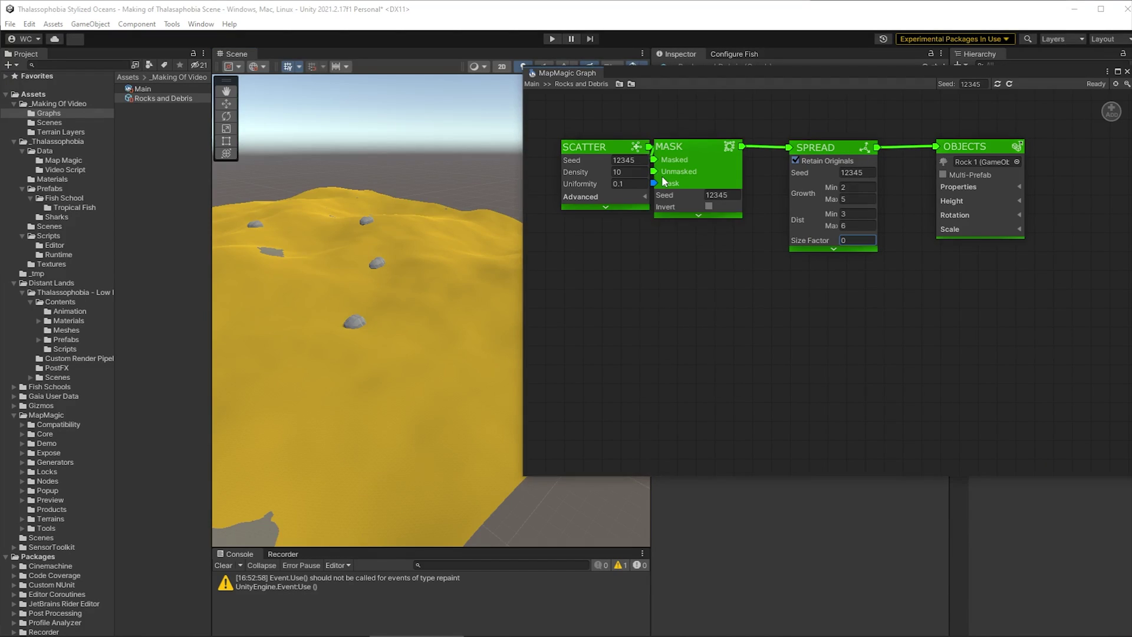
{"action": "left_click_drag", "start_coordinate": [694, 146], "coordinate": [733, 146]}
{"action": "left_click_drag", "start_coordinate": [819, 147], "coordinate": [858, 148]}
{"action": "left_click_drag", "start_coordinate": [965, 149], "coordinate": [1005, 146]}
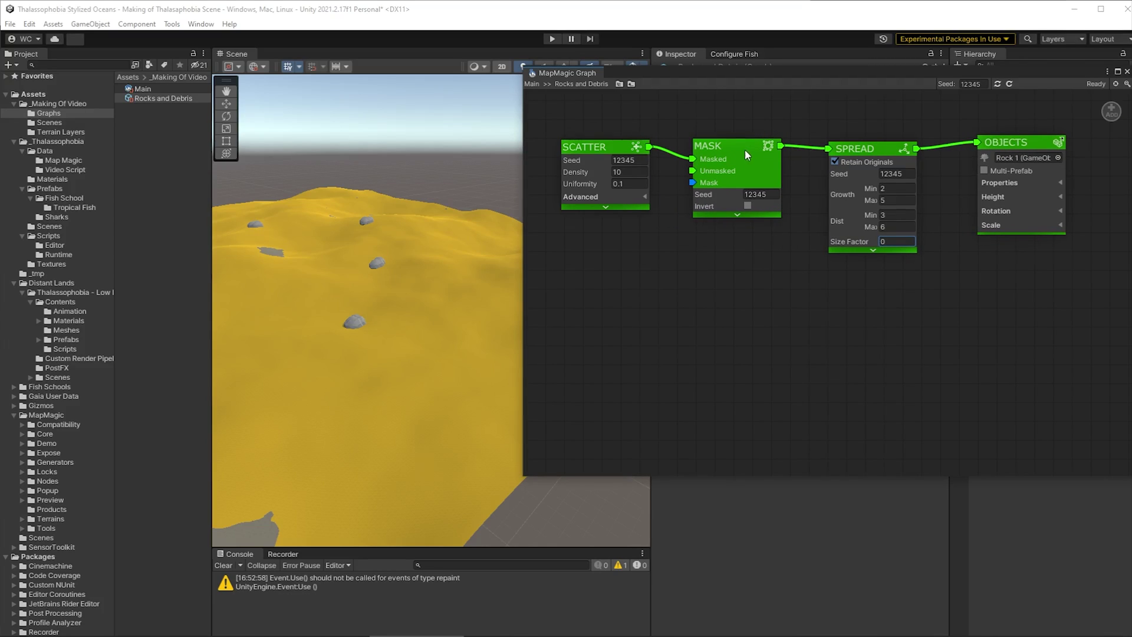
{"action": "left_click_drag", "start_coordinate": [744, 147], "coordinate": [757, 146]}
Add a function map input node and name it Heights.
{"action": "right_click", "coordinate": [578, 279]}
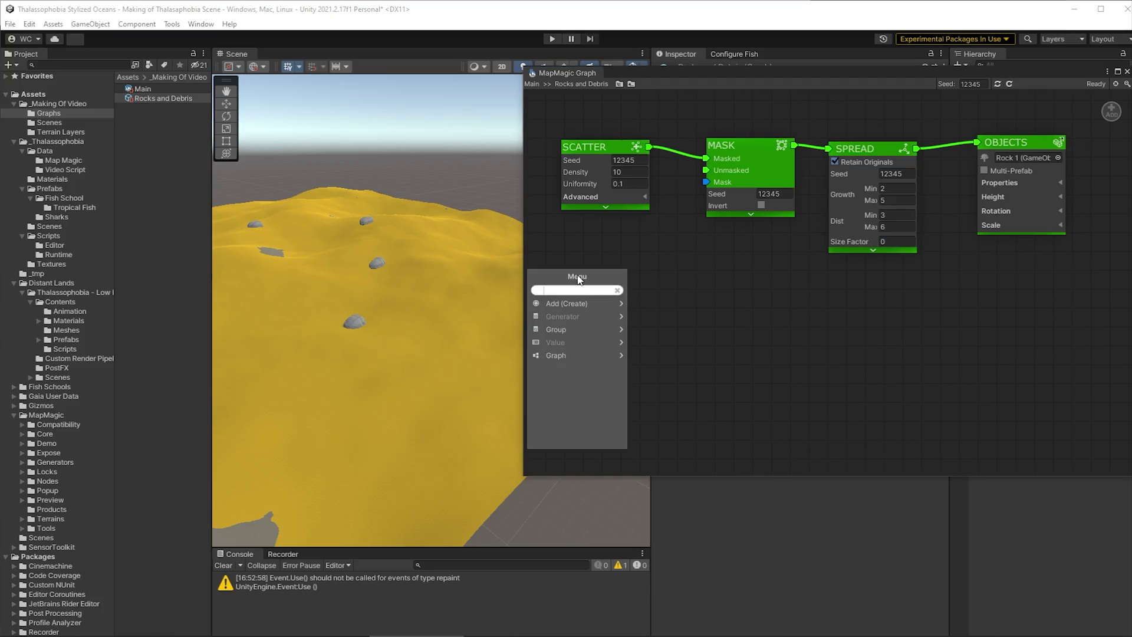
{"action": "type", "text": "function"}
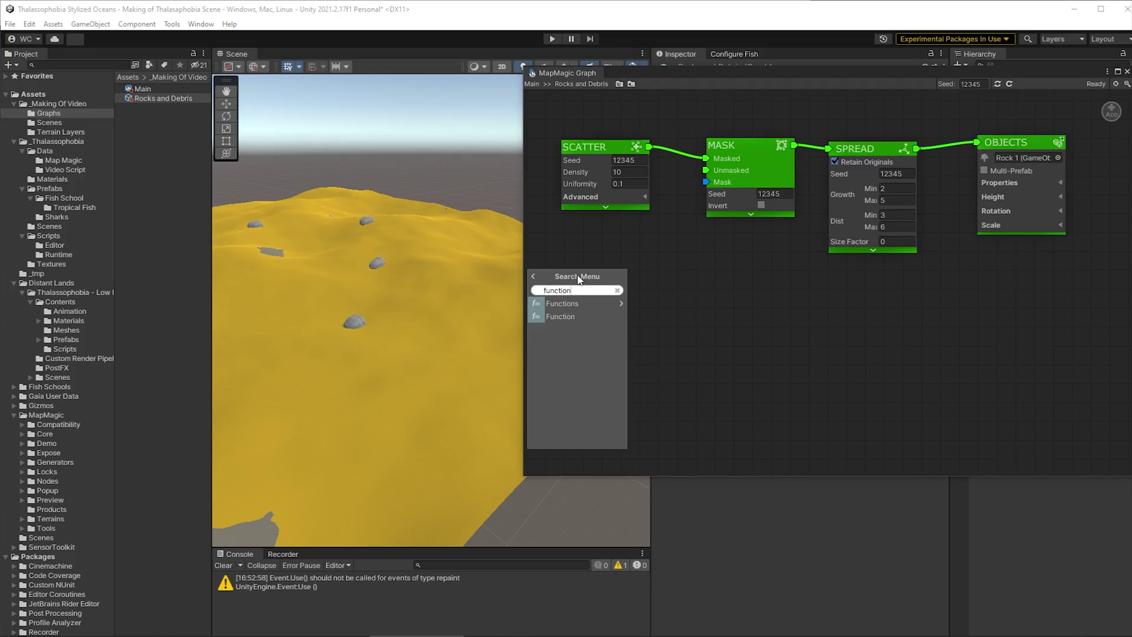
{"action": "left_click", "coordinate": [583, 305]}
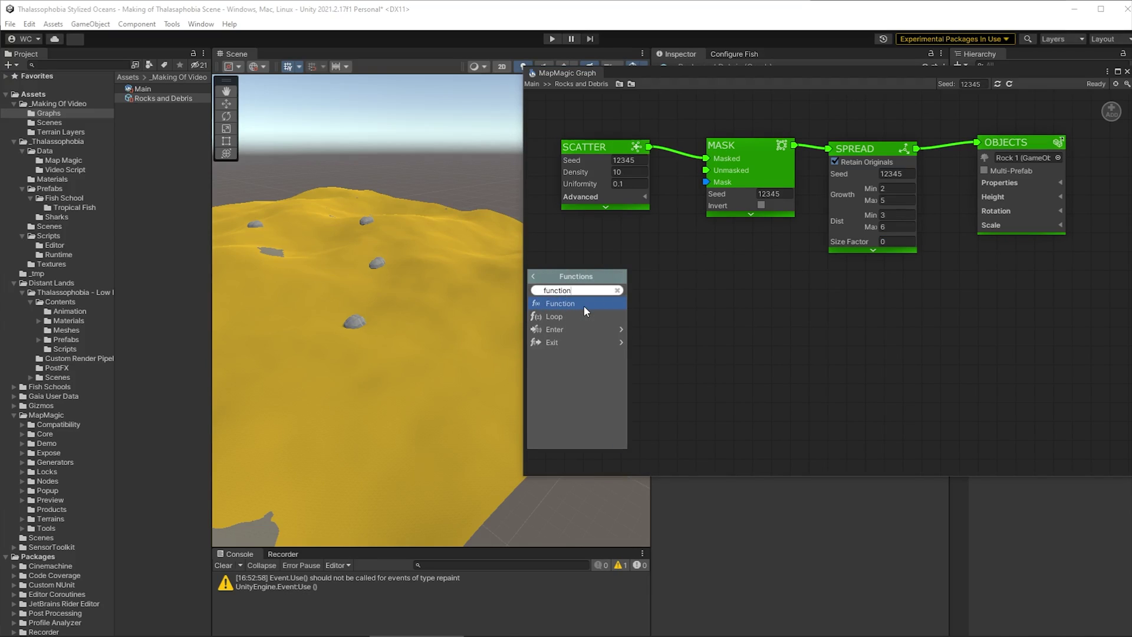
{"action": "left_click", "coordinate": [583, 328]}
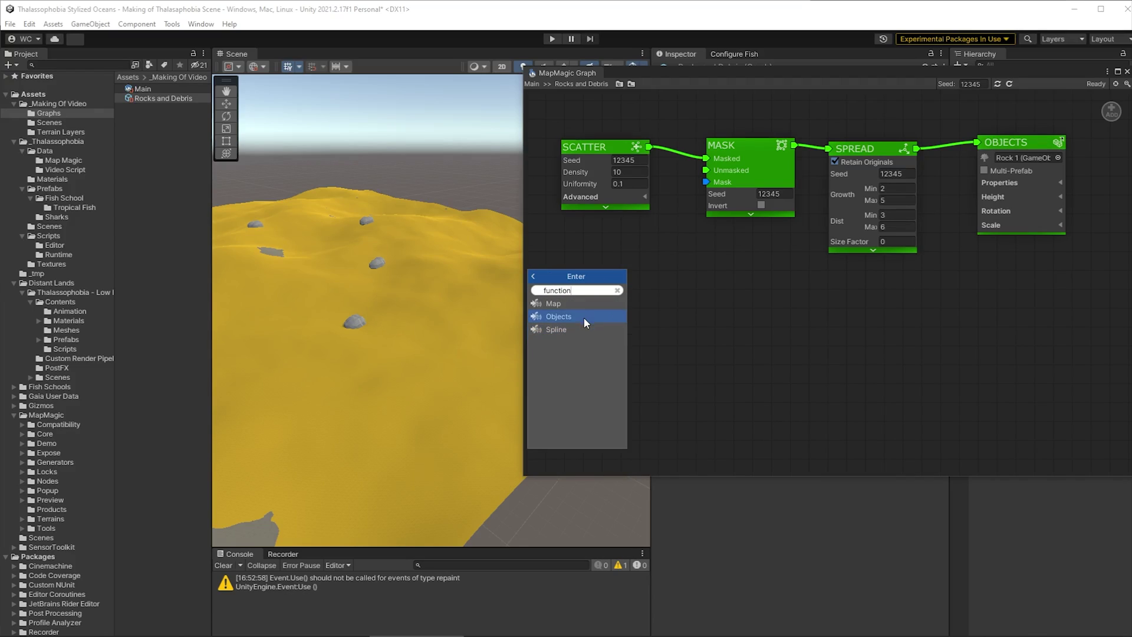
{"action": "left_click", "coordinate": [582, 305]}
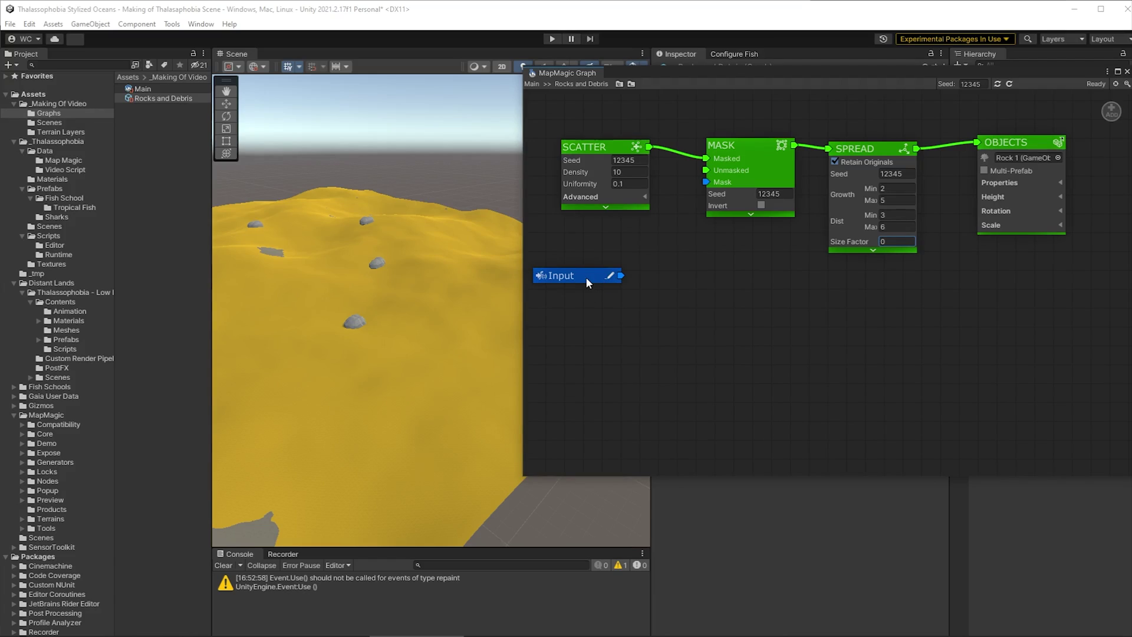
{"action": "left_click", "coordinate": [605, 276]}
{"action": "type", "text": "Heights"}
Add a Slope node beside Heights and wire Heights into it.
{"action": "right_click", "coordinate": [656, 259]}
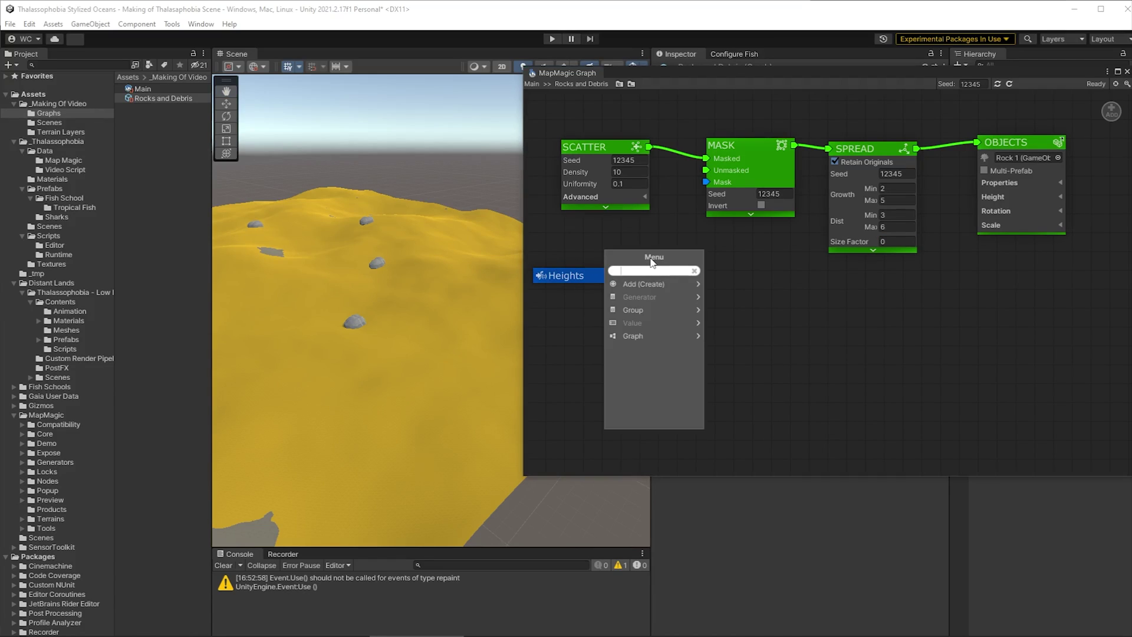
{"action": "type", "text": "slo"}
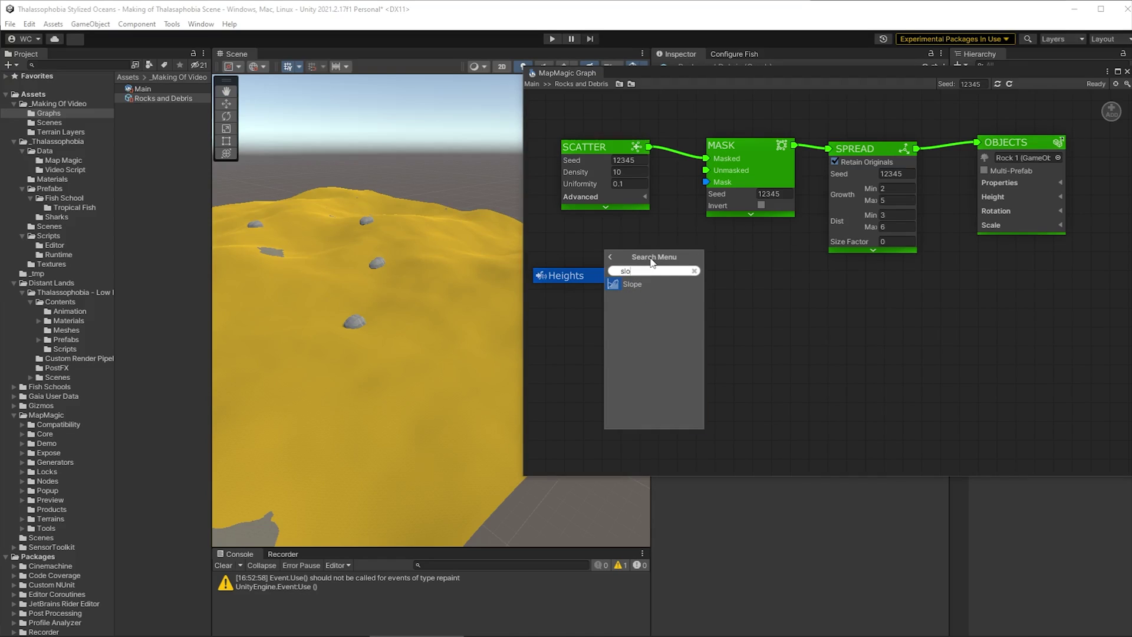
{"action": "left_click", "coordinate": [638, 285]}
{"action": "left_click_drag", "start_coordinate": [647, 259], "coordinate": [687, 268]}
{"action": "left_click_drag", "start_coordinate": [684, 99], "coordinate": [1099, 318]}
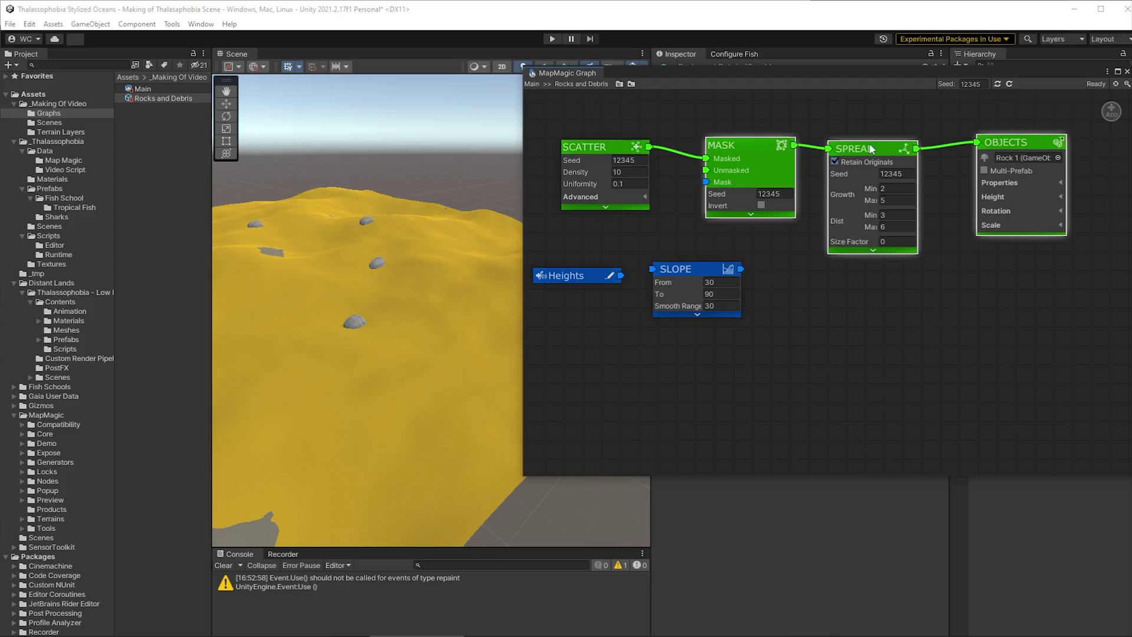
{"action": "left_click_drag", "start_coordinate": [868, 148], "coordinate": [1022, 155]}
{"action": "left_click_drag", "start_coordinate": [740, 269], "coordinate": [856, 190]}
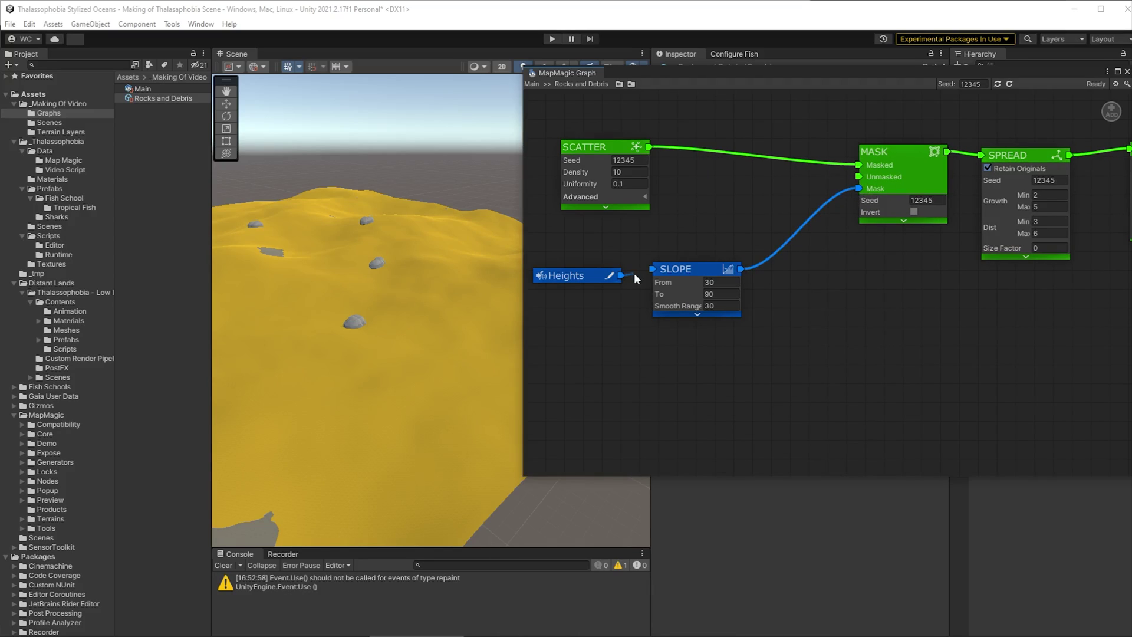
{"action": "left_click_drag", "start_coordinate": [636, 277], "coordinate": [652, 270]}
Preview the mask and slope maps and set the Slope From value to 17.
{"action": "left_click_drag", "start_coordinate": [858, 188], "coordinate": [923, 232]}
{"action": "left_click", "coordinate": [904, 222]}
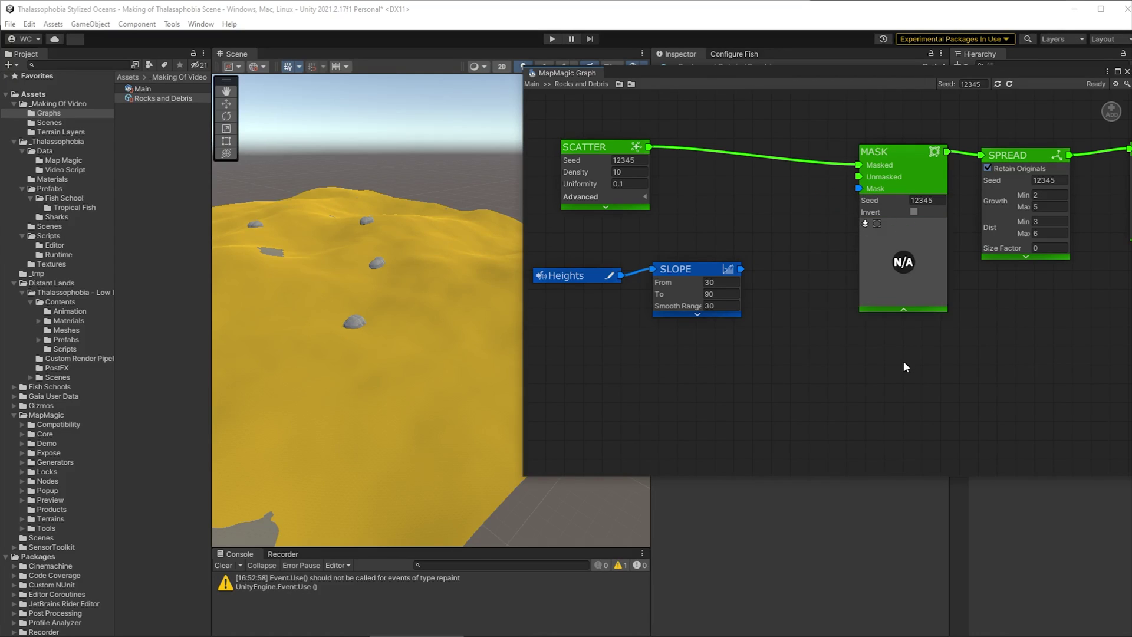
{"action": "left_click", "coordinate": [913, 212]}
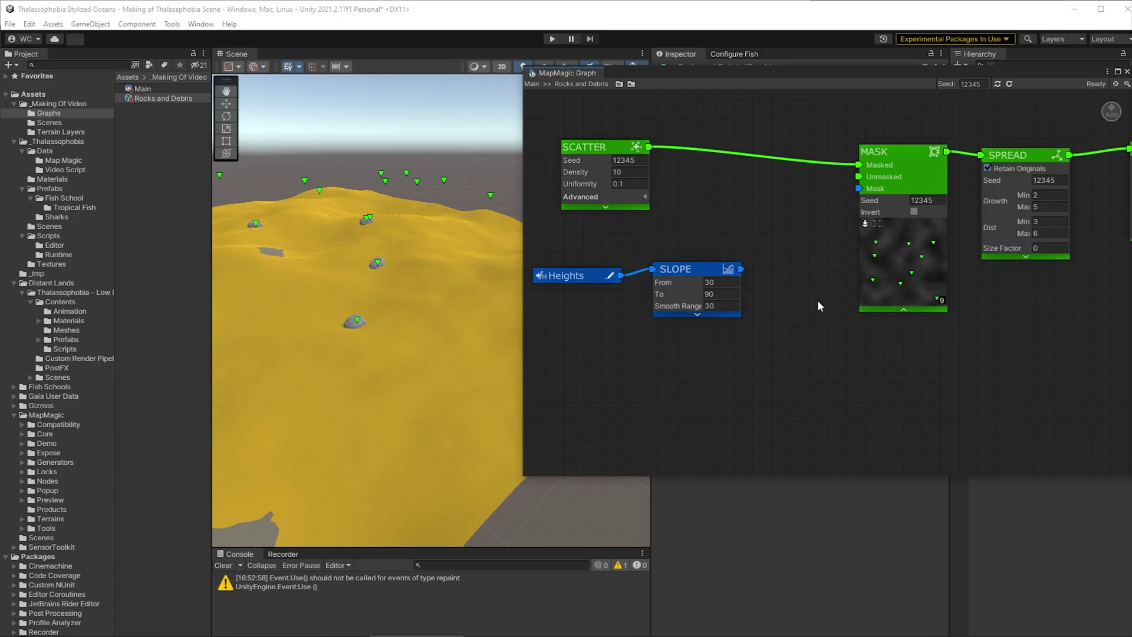
{"action": "left_click", "coordinate": [696, 314]}
{"action": "left_click", "coordinate": [659, 316]}
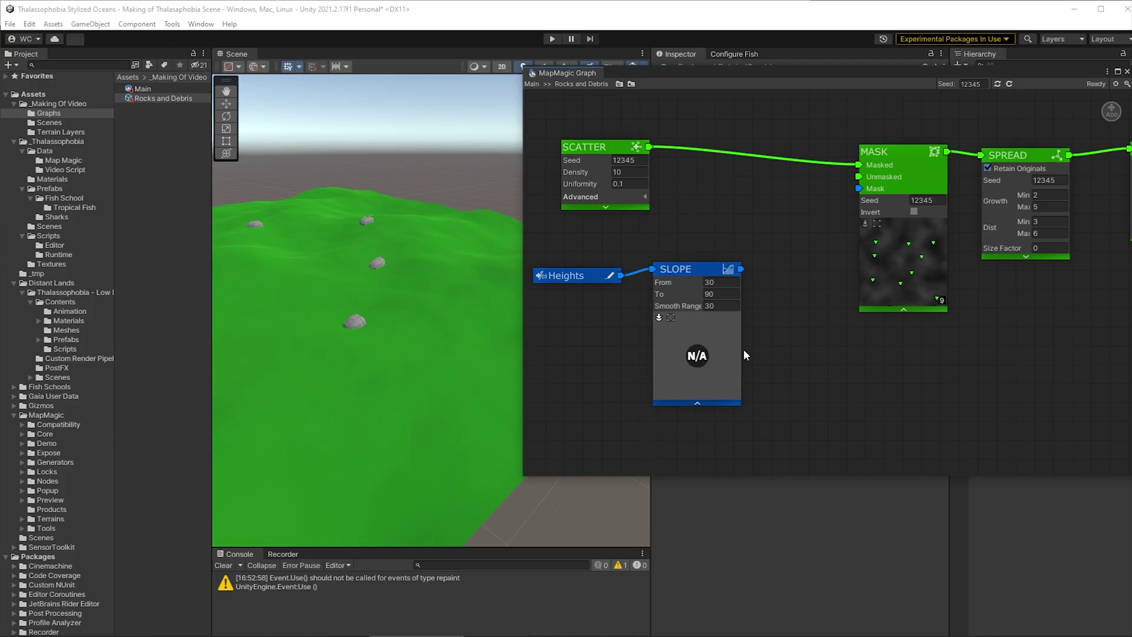
{"action": "left_click", "coordinate": [713, 282]}
{"action": "type", "text": "17"}
{"action": "key", "text": "Tab"}
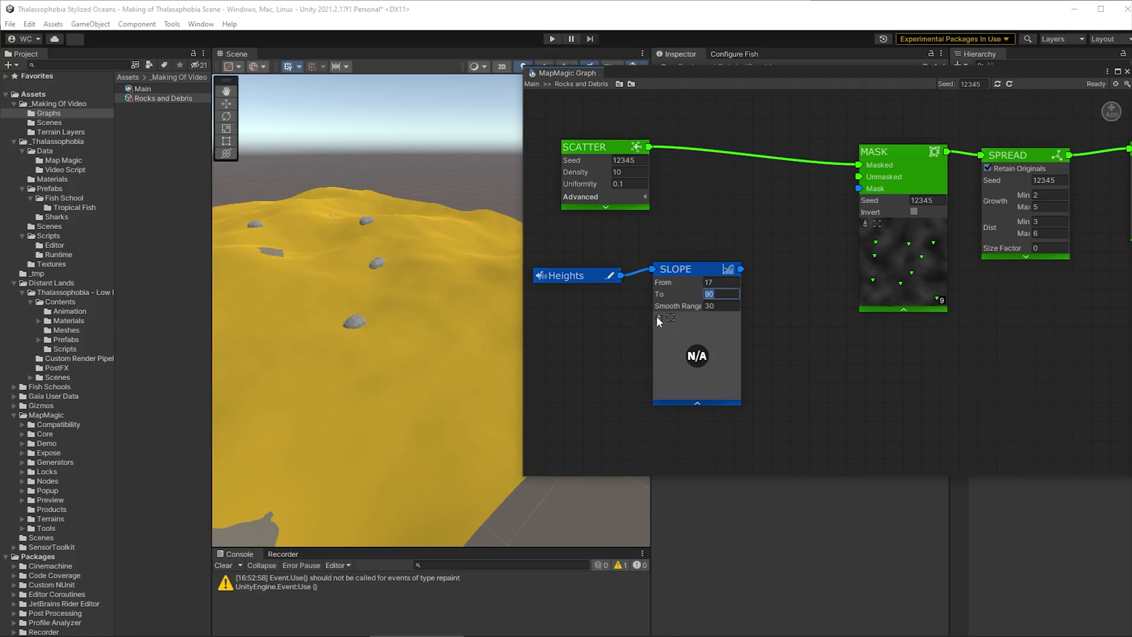
In the Main graph, link the noise output into the Function node's Heights input.
{"action": "left_click", "coordinate": [154, 88]}
{"action": "double_click", "coordinate": [155, 89]}
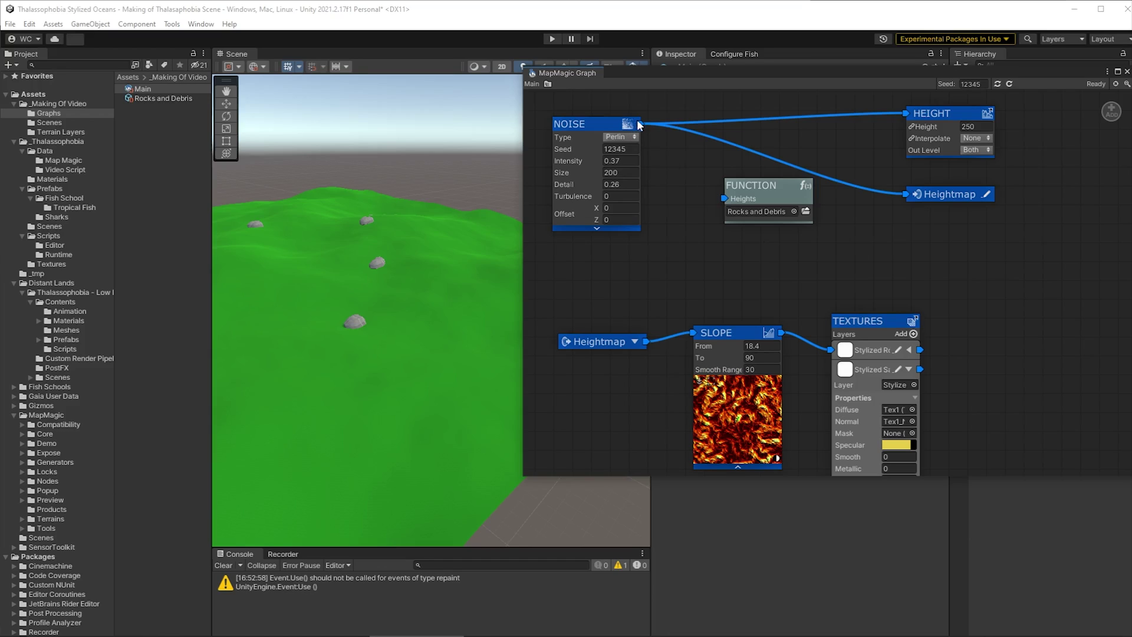
{"action": "left_click_drag", "start_coordinate": [673, 150], "coordinate": [796, 202]}
Inside Rocks and Debris, wire the Slope output into the Mask node's mask input.
{"action": "double_click", "coordinate": [790, 196]}
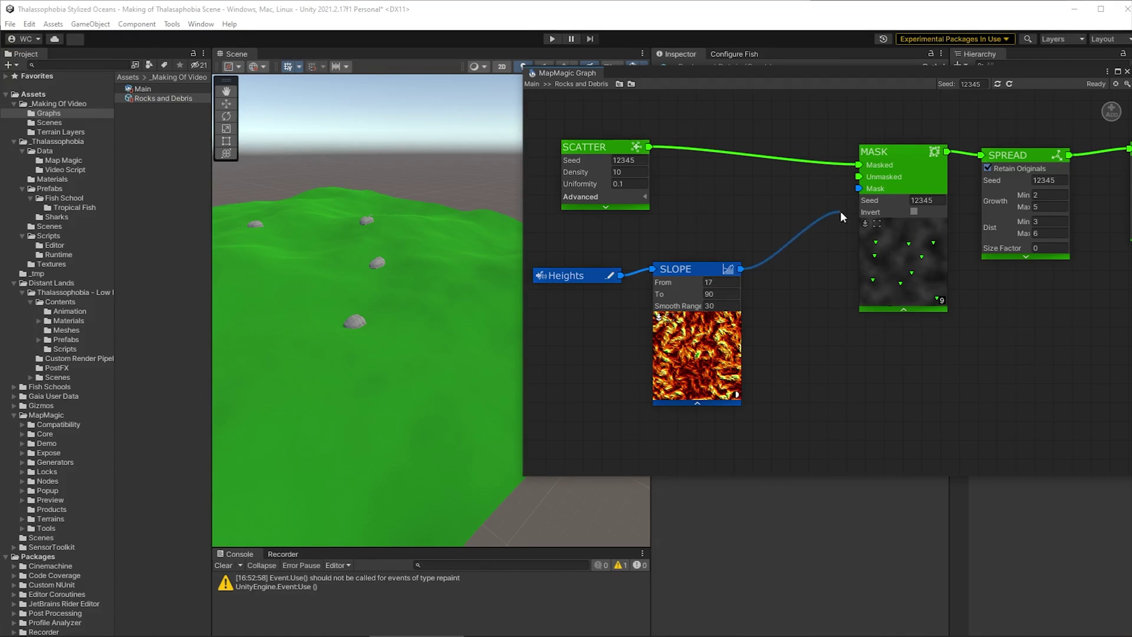
{"action": "left_click_drag", "start_coordinate": [840, 210], "coordinate": [859, 188]}
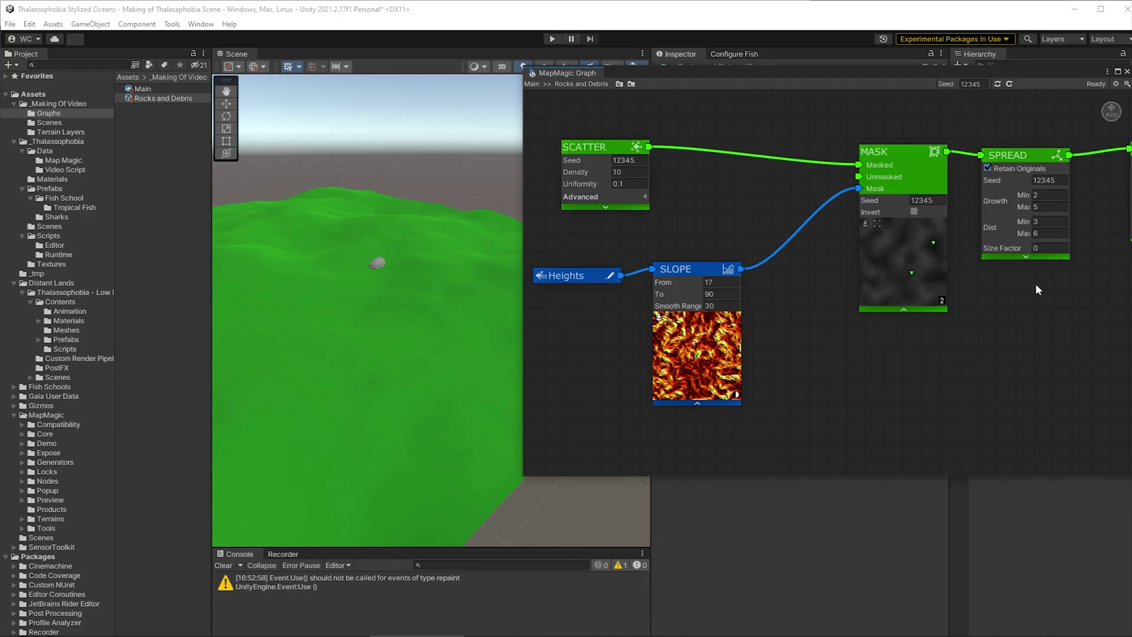
{"action": "right_click_drag", "start_coordinate": [379, 316], "coordinate": [409, 318]}
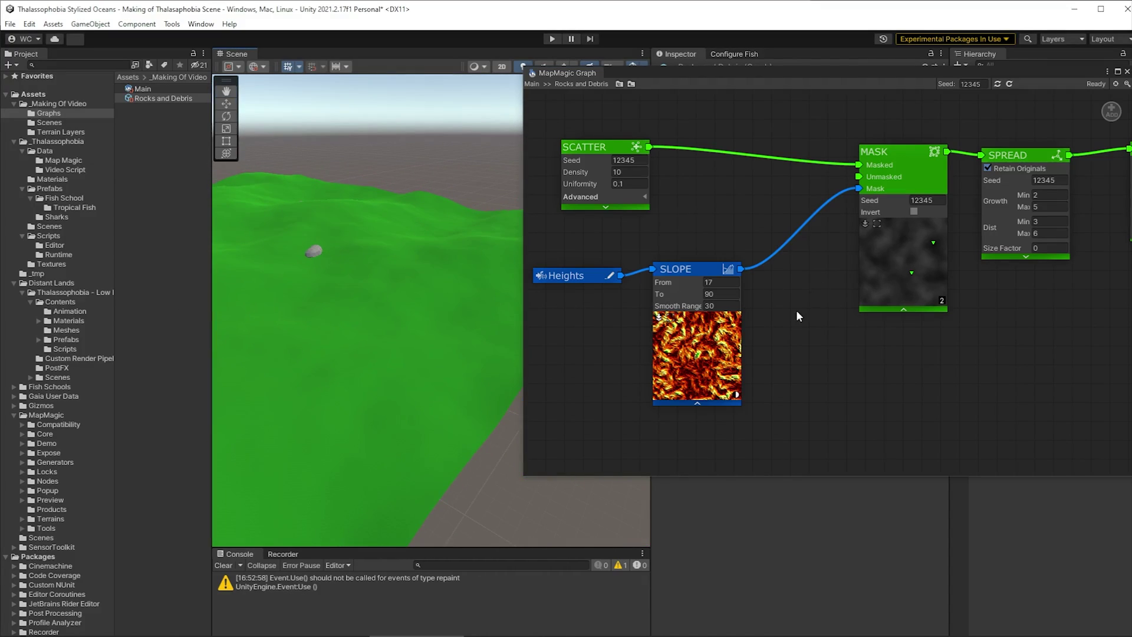
{"action": "left_click", "coordinate": [659, 317]}
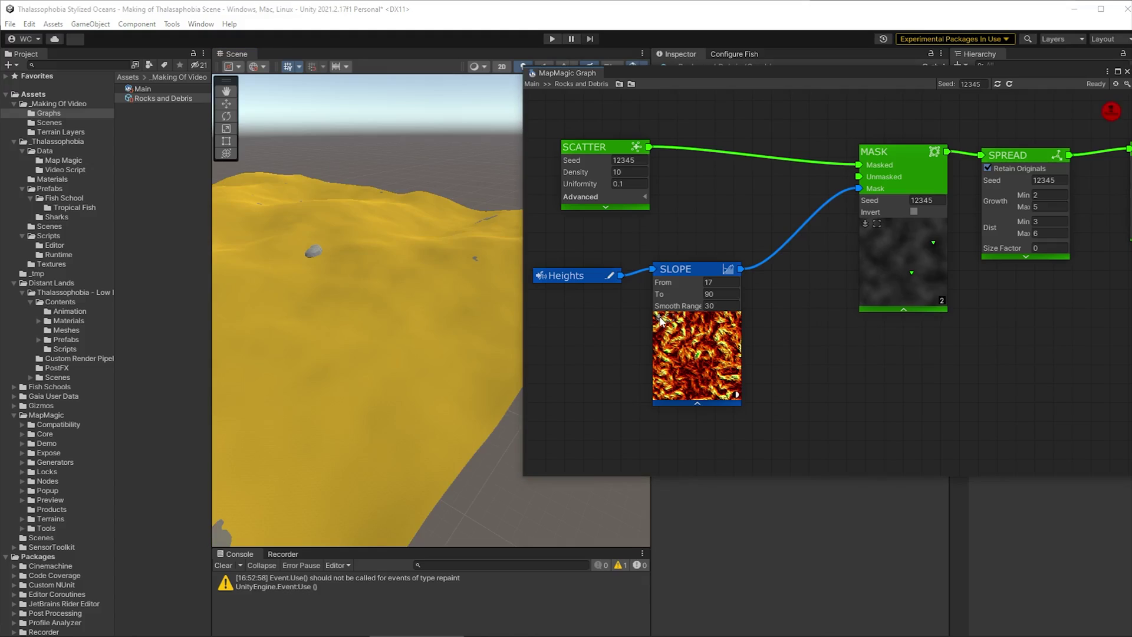
{"action": "right_click_drag", "start_coordinate": [378, 277], "coordinate": [321, 274]}
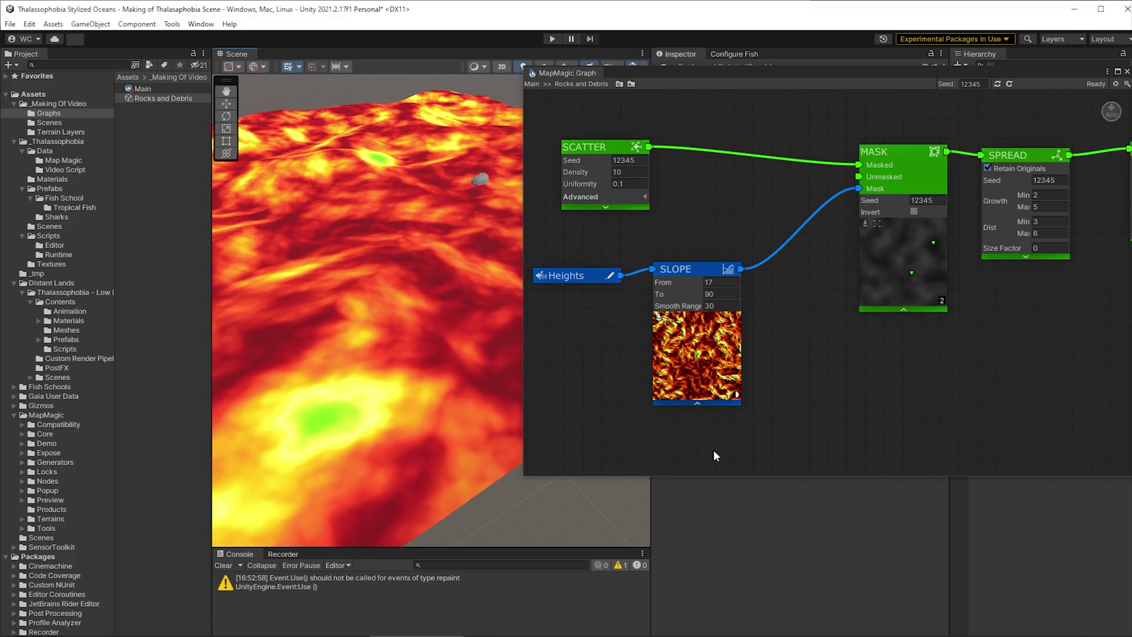
Add a Cavity node under Slope and wire Heights into it.
{"action": "left_click", "coordinate": [694, 403]}
{"action": "right_click", "coordinate": [685, 408]}
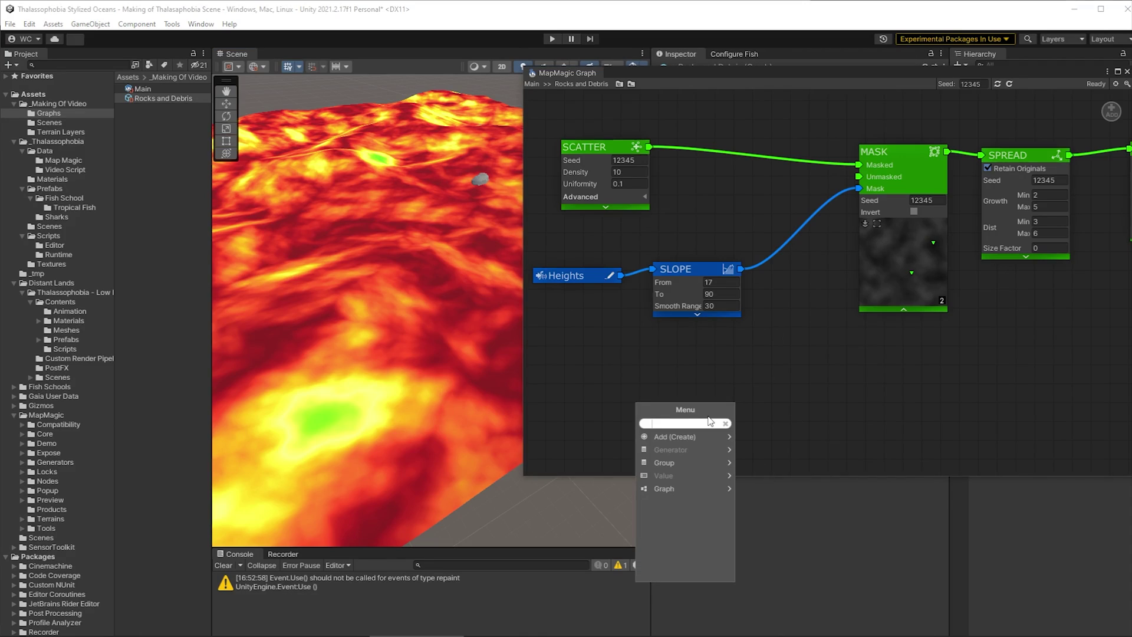
{"action": "type", "text": "cavi"}
{"action": "left_click", "coordinate": [665, 436]}
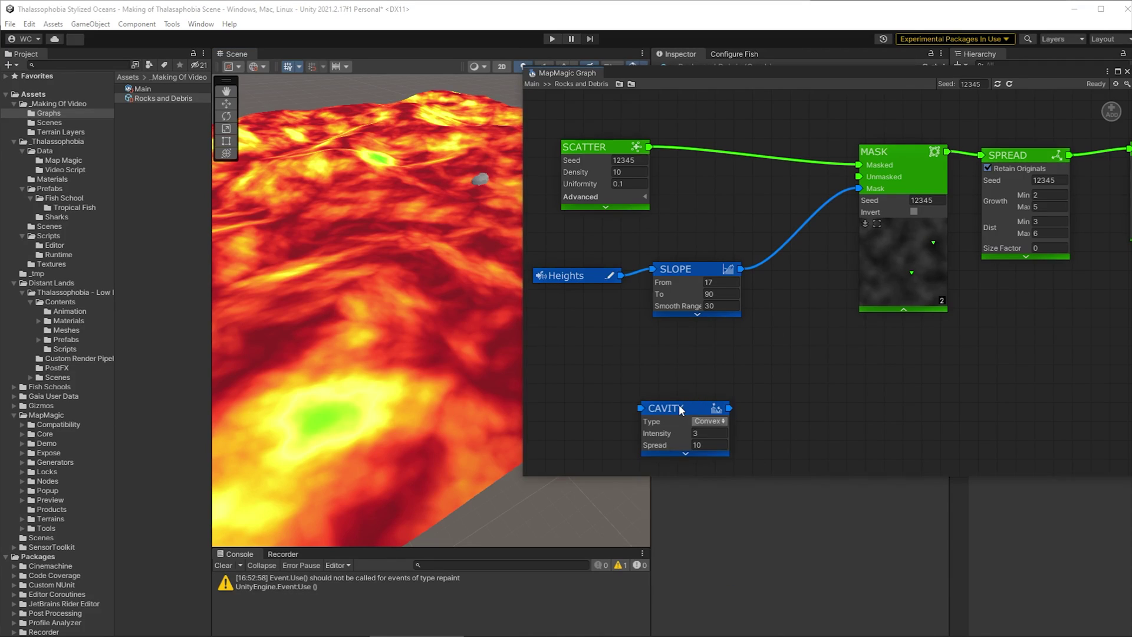
{"action": "left_click_drag", "start_coordinate": [682, 405], "coordinate": [703, 346]}
{"action": "left_click_drag", "start_coordinate": [621, 275], "coordinate": [662, 344]}
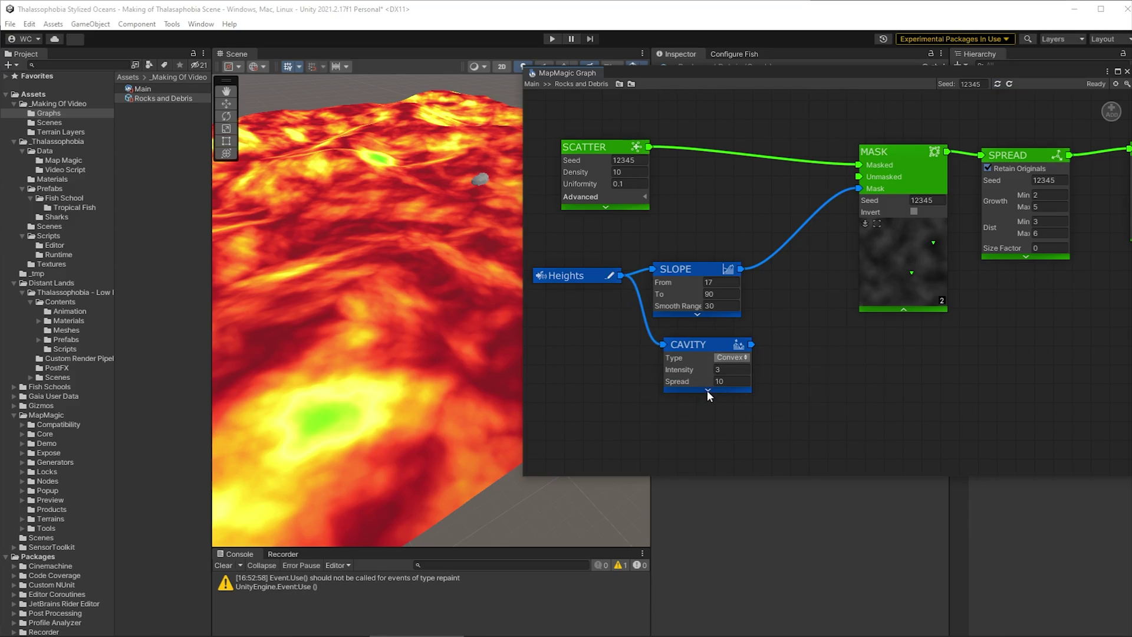
Set the Cavity type to Concave and intensity to 4.72.
{"action": "left_click", "coordinate": [706, 390]}
{"action": "left_click_drag", "start_coordinate": [696, 375], "coordinate": [698, 375]}
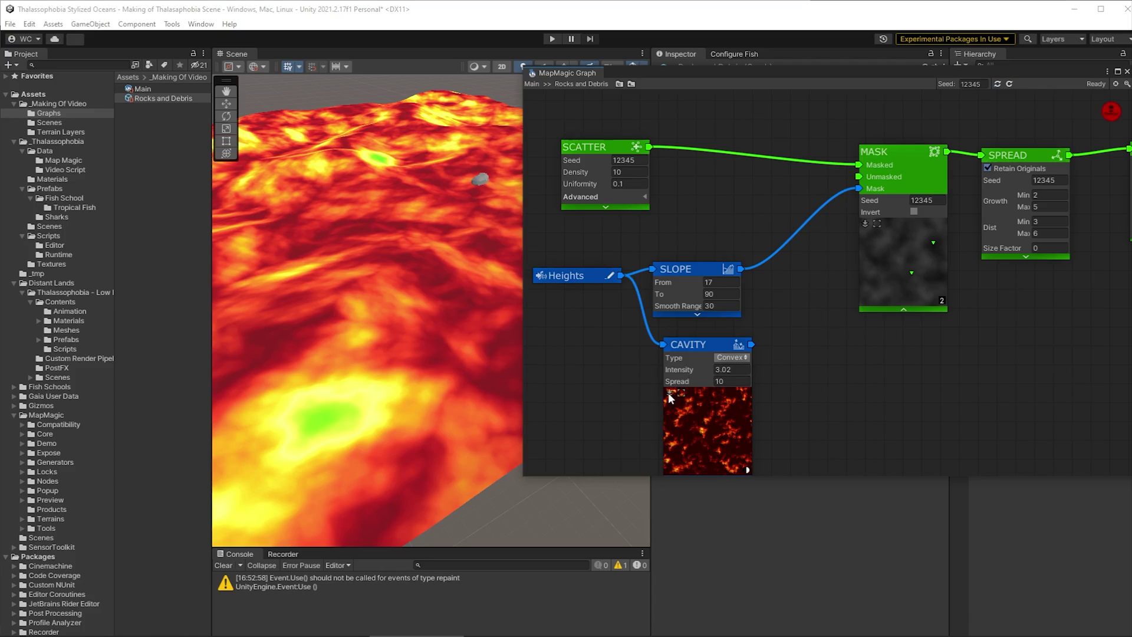
{"action": "left_click", "coordinate": [731, 358]}
{"action": "left_click", "coordinate": [734, 380]}
{"action": "left_click_drag", "start_coordinate": [684, 373], "coordinate": [693, 348]}
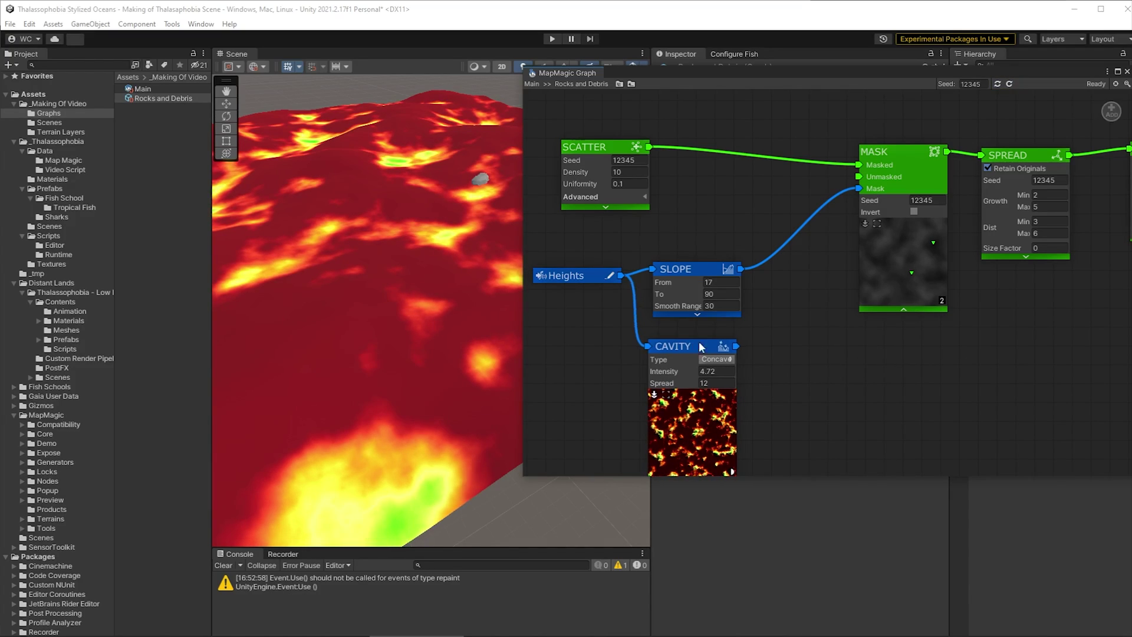
Insert a Blend node before MASK, with CAVITY as background and SLOPE as the added layer.
{"action": "right_click", "coordinate": [796, 231]}
{"action": "type", "text": "blend"}
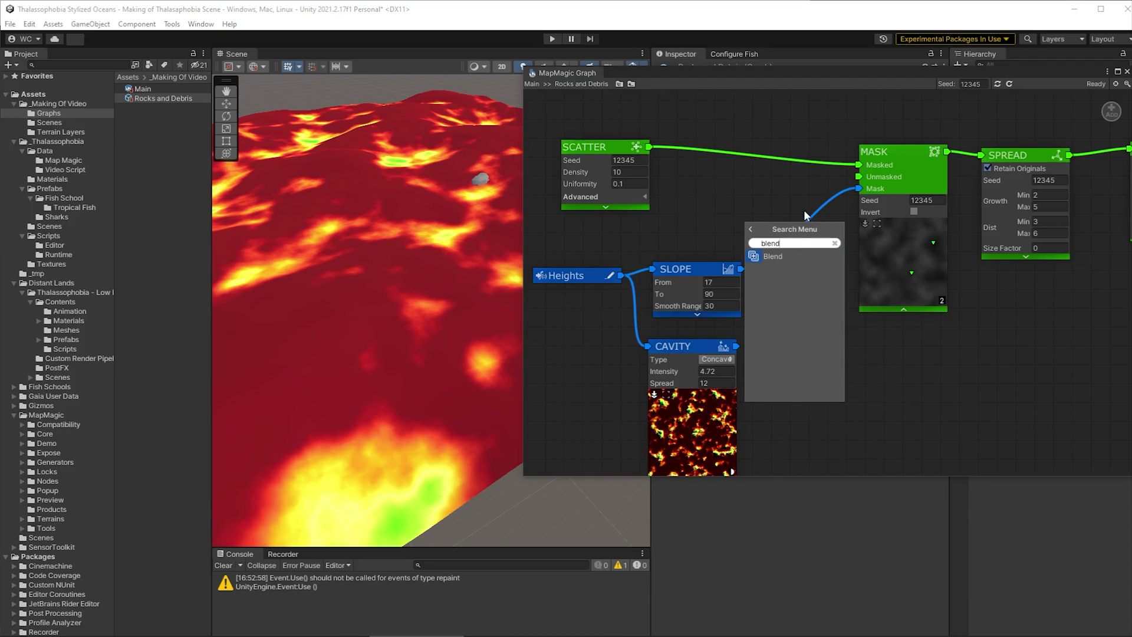
{"action": "left_click", "coordinate": [777, 259]}
{"action": "left_click_drag", "start_coordinate": [790, 232], "coordinate": [804, 329]}
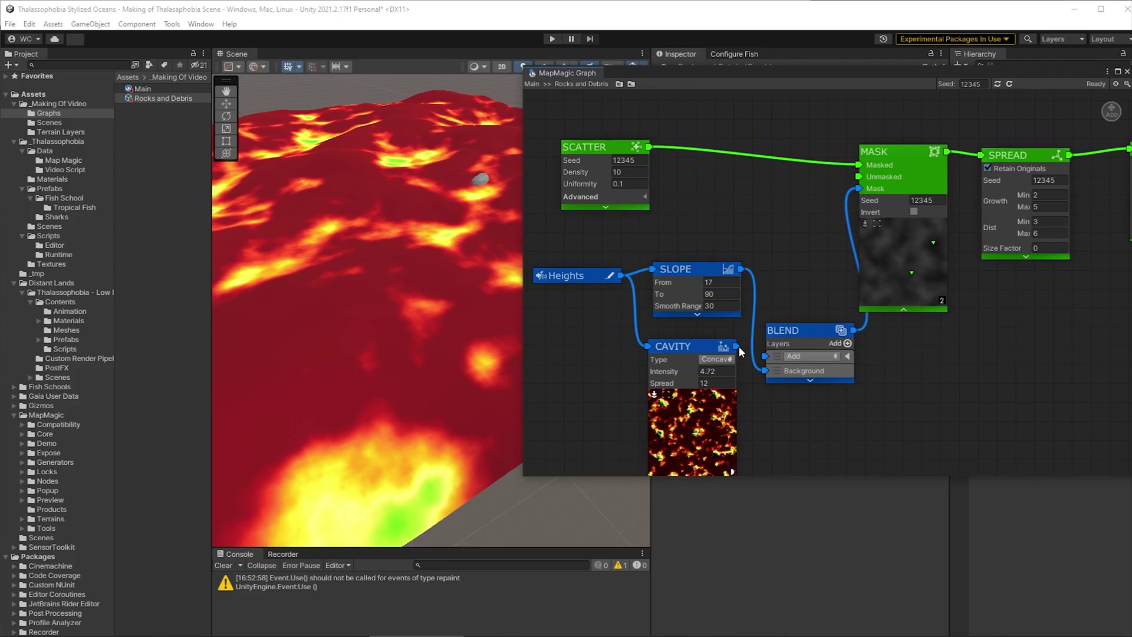
{"action": "left_click_drag", "start_coordinate": [737, 346], "coordinate": [765, 370]}
{"action": "left_click_drag", "start_coordinate": [741, 271], "coordinate": [764, 356]}
{"action": "left_click_drag", "start_coordinate": [909, 151], "coordinate": [926, 142]}
{"action": "left_click_drag", "start_coordinate": [1025, 154], "coordinate": [1053, 152]}
Switch the Blend layer mode from Multiply to Subtract.
{"action": "left_click", "coordinate": [830, 354]}
{"action": "left_click", "coordinate": [811, 395]}
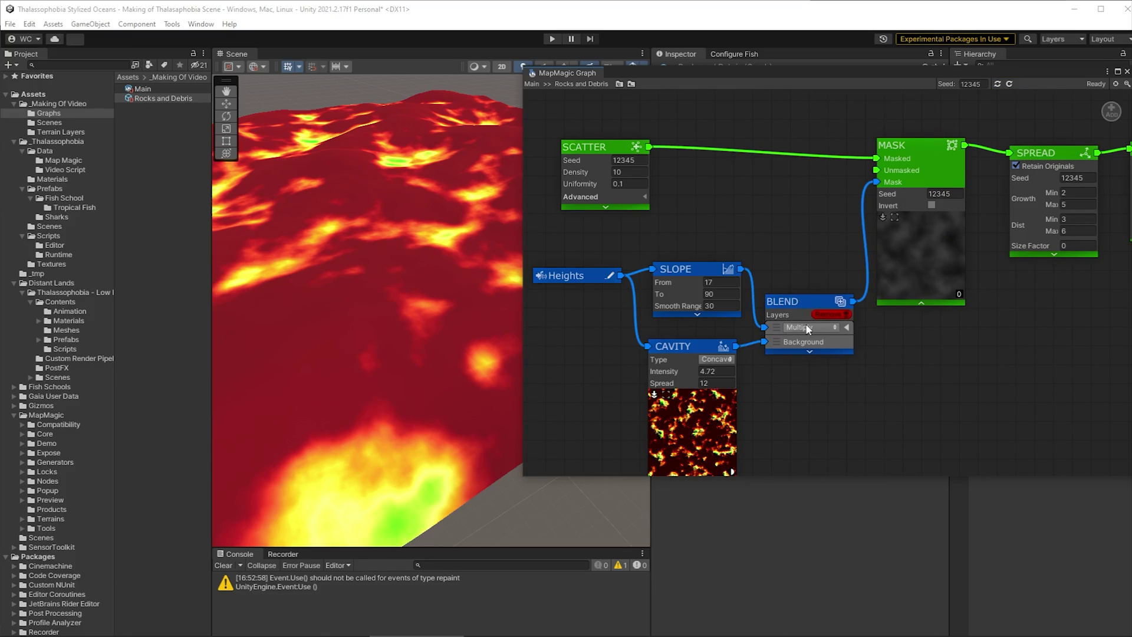
{"action": "left_click", "coordinate": [807, 328]}
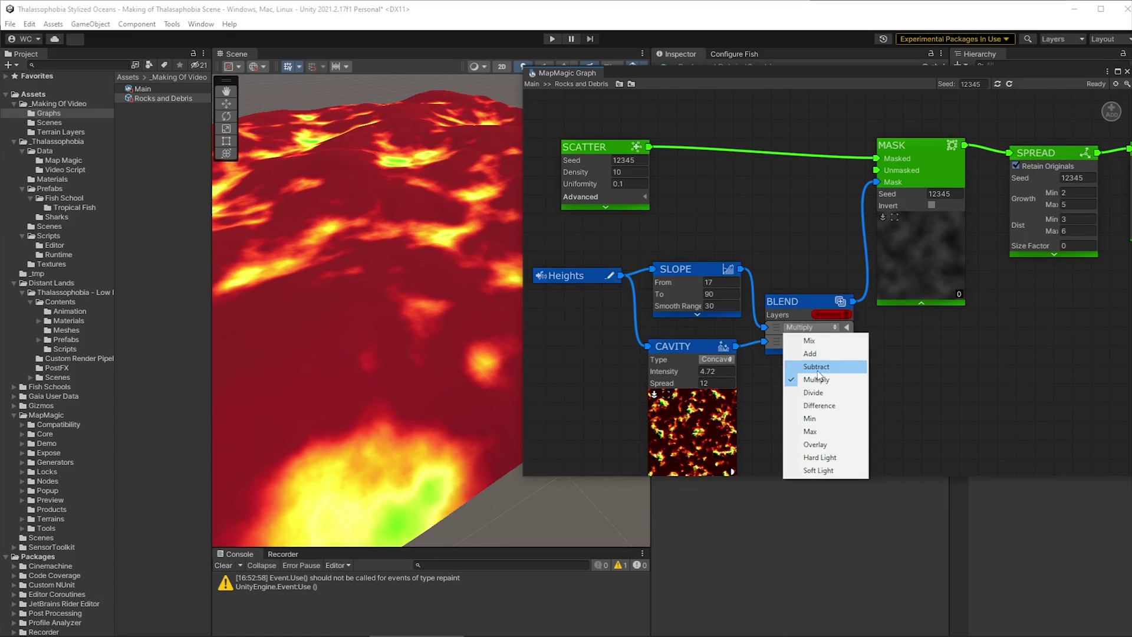
{"action": "left_click", "coordinate": [817, 367]}
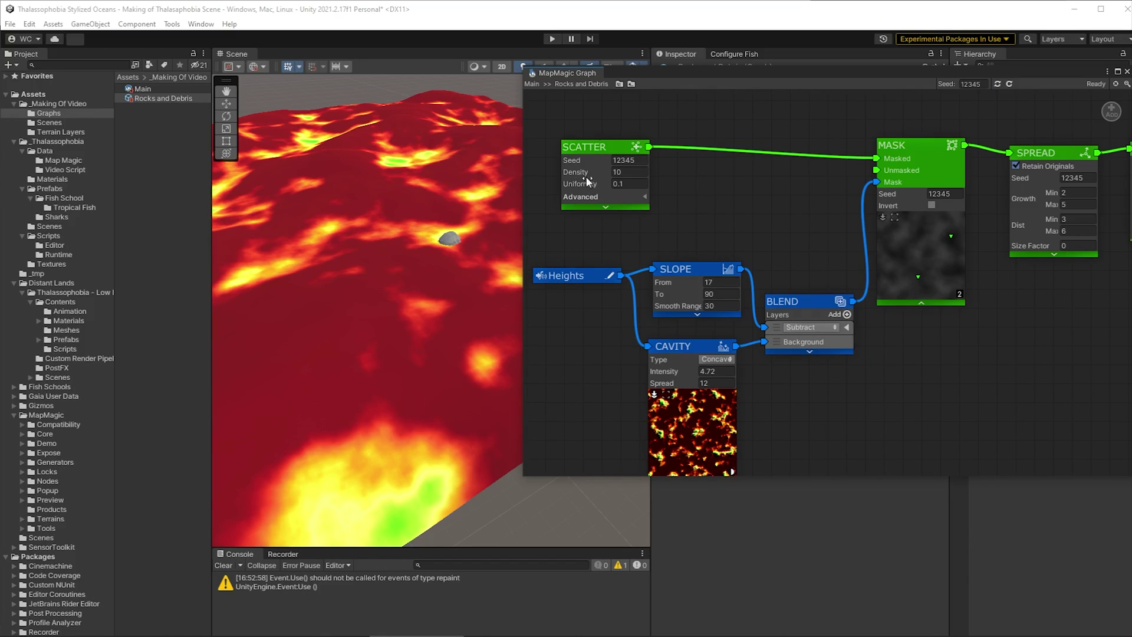
Set Scatter Density to 500 (after trying 1000) and Slope From to 15.4.
{"action": "left_click", "coordinate": [619, 172]}
{"action": "type", "text": "1000"}
{"action": "key", "text": "Tab"}
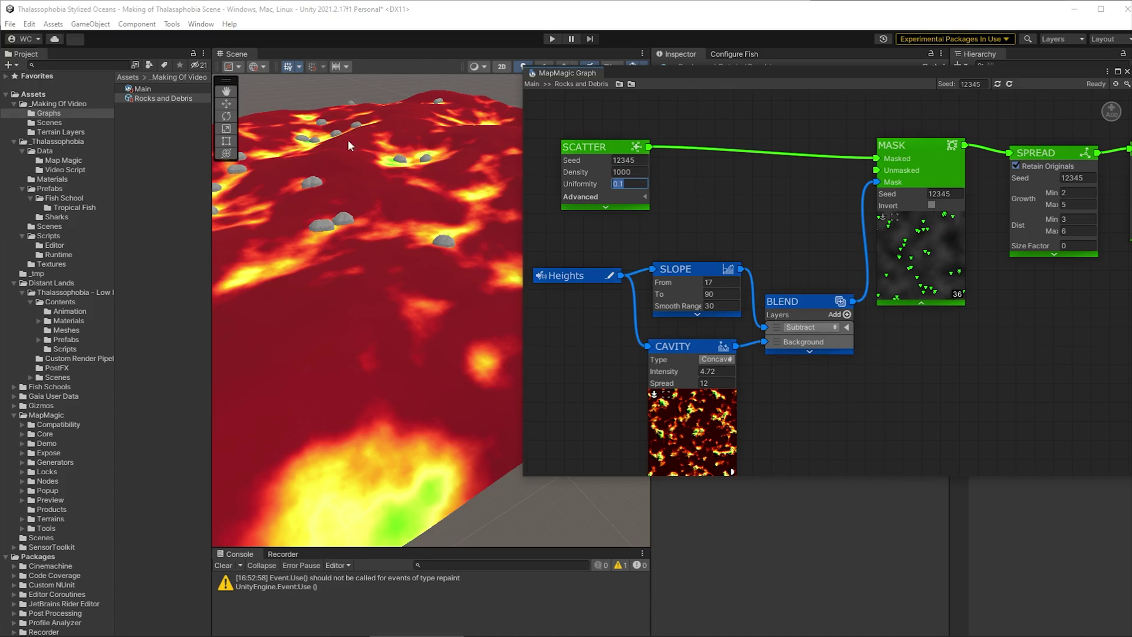
{"action": "right_click_drag", "start_coordinate": [331, 207], "coordinate": [380, 245]}
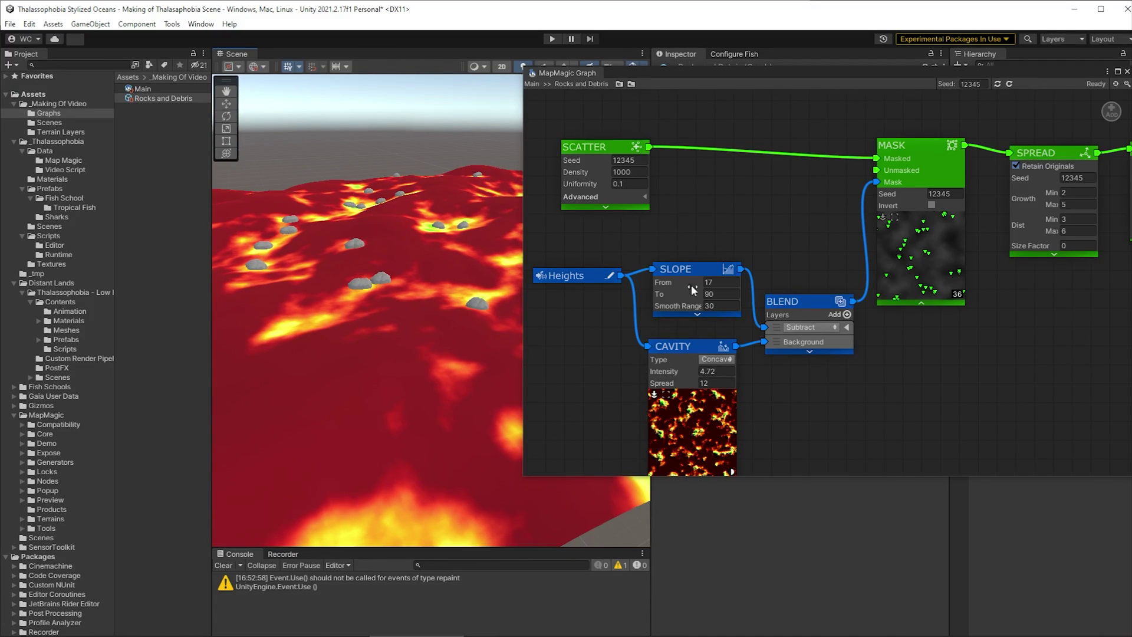
{"action": "left_click_drag", "start_coordinate": [686, 284], "coordinate": [627, 281]}
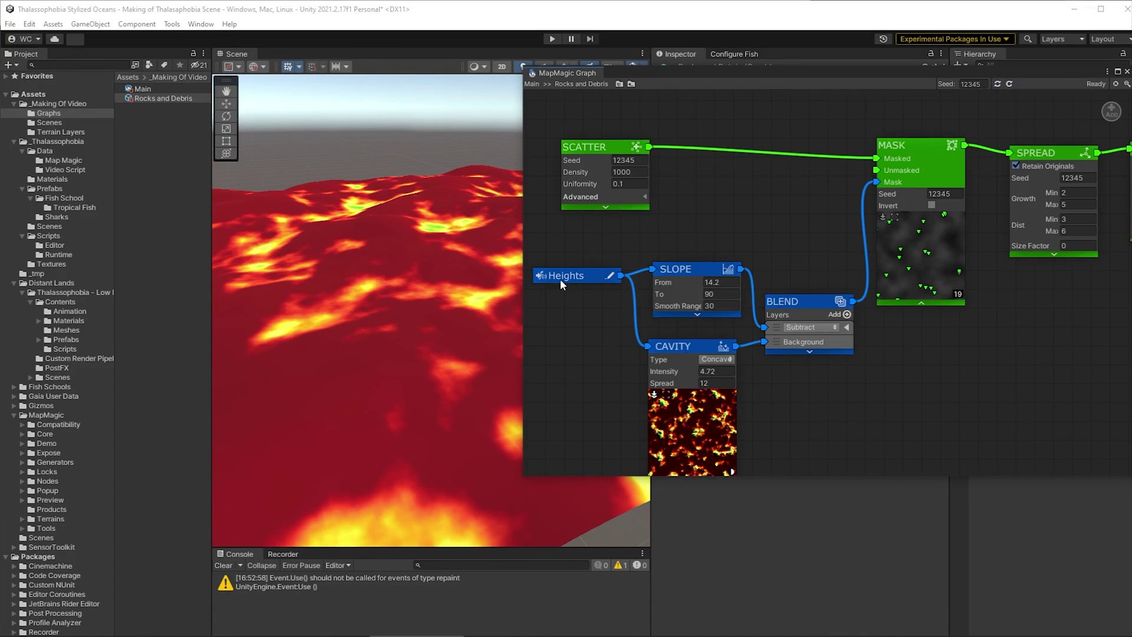
{"action": "right_click_drag", "start_coordinate": [424, 277], "coordinate": [522, 354]}
{"action": "double_click", "coordinate": [626, 171]}
{"action": "type", "text": "500"}
{"action": "key", "text": "Return"}
{"action": "right_click_drag", "start_coordinate": [513, 295], "coordinate": [643, 286]}
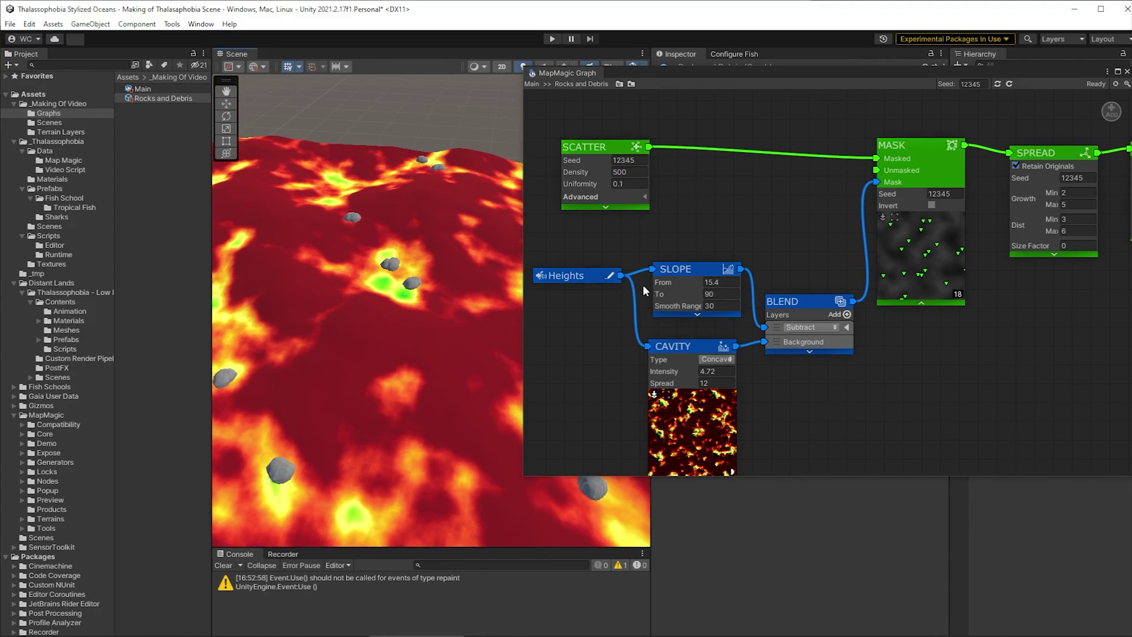
Insert an Adjust node between SPREAD and OBJECTS.
{"action": "middle_click_drag", "start_coordinate": [924, 364], "coordinate": [699, 374]}
{"action": "left_click_drag", "start_coordinate": [940, 151], "coordinate": [1068, 154]}
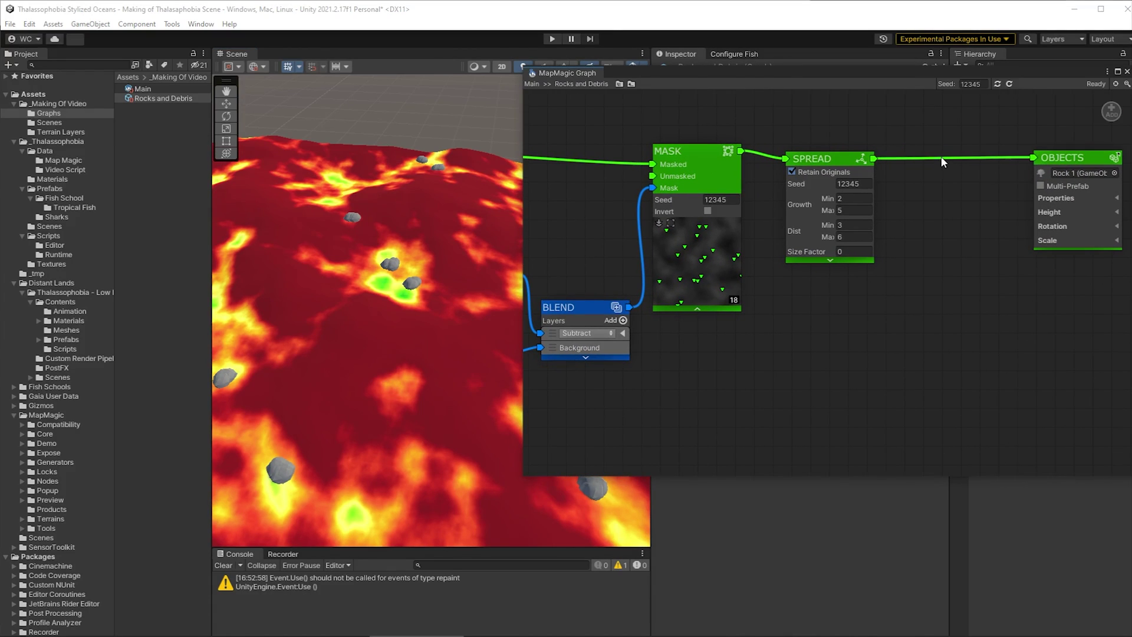
{"action": "right_click", "coordinate": [942, 161]}
{"action": "type", "text": "adjust"}
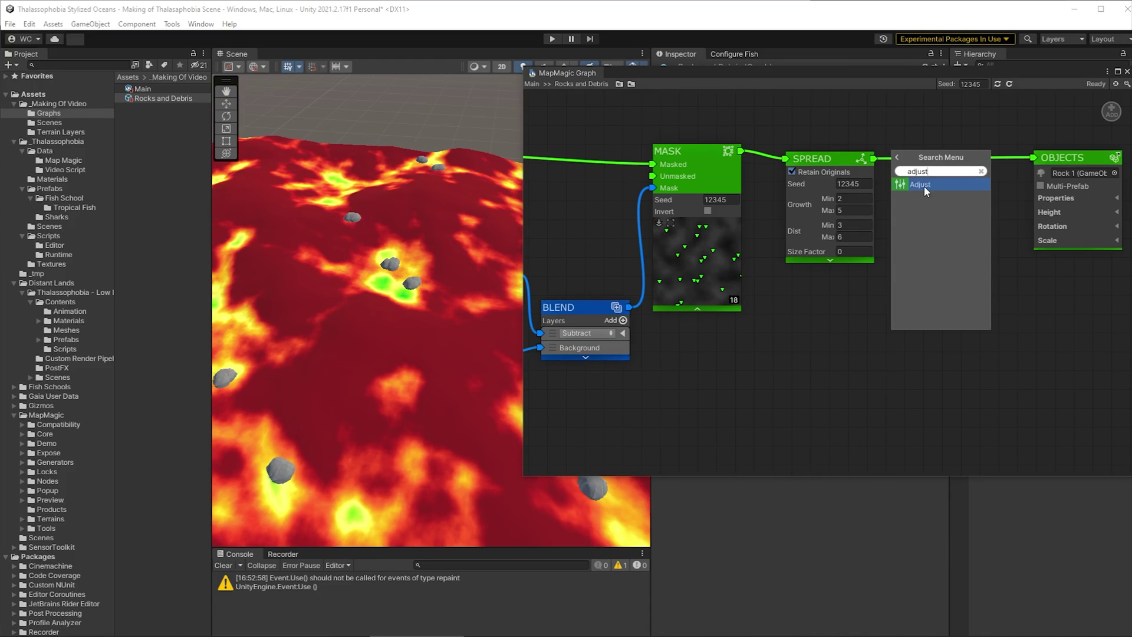
{"action": "left_click", "coordinate": [925, 185]}
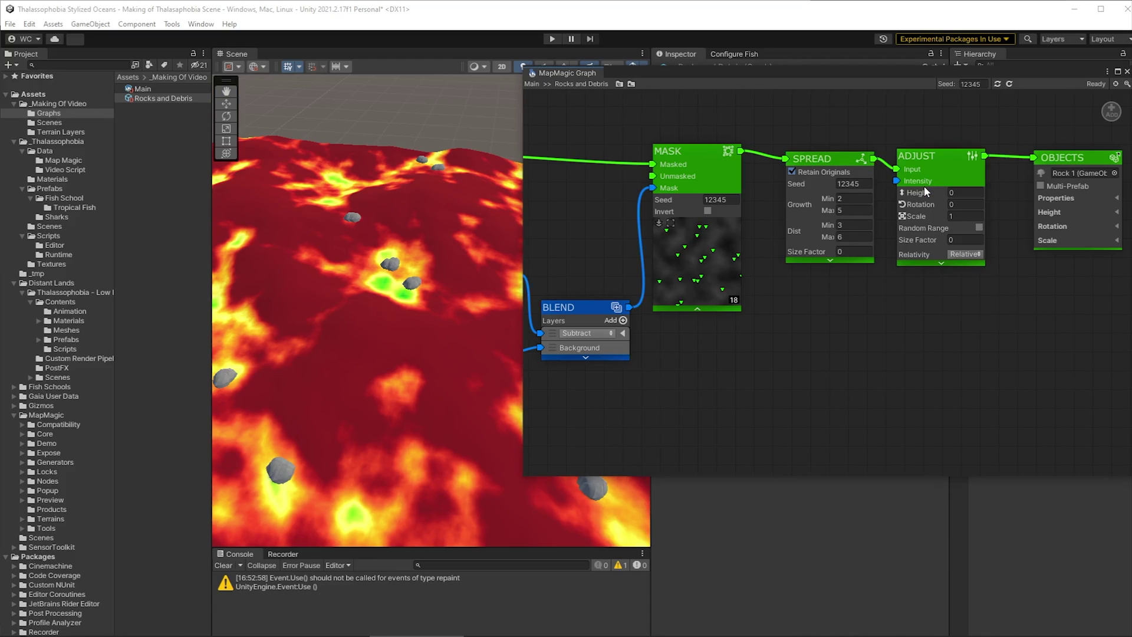
Enable Random Range in Adjust with rotation 0–360 and minimum scale 0.5.
{"action": "left_click", "coordinate": [950, 205]}
{"action": "left_click", "coordinate": [979, 227]}
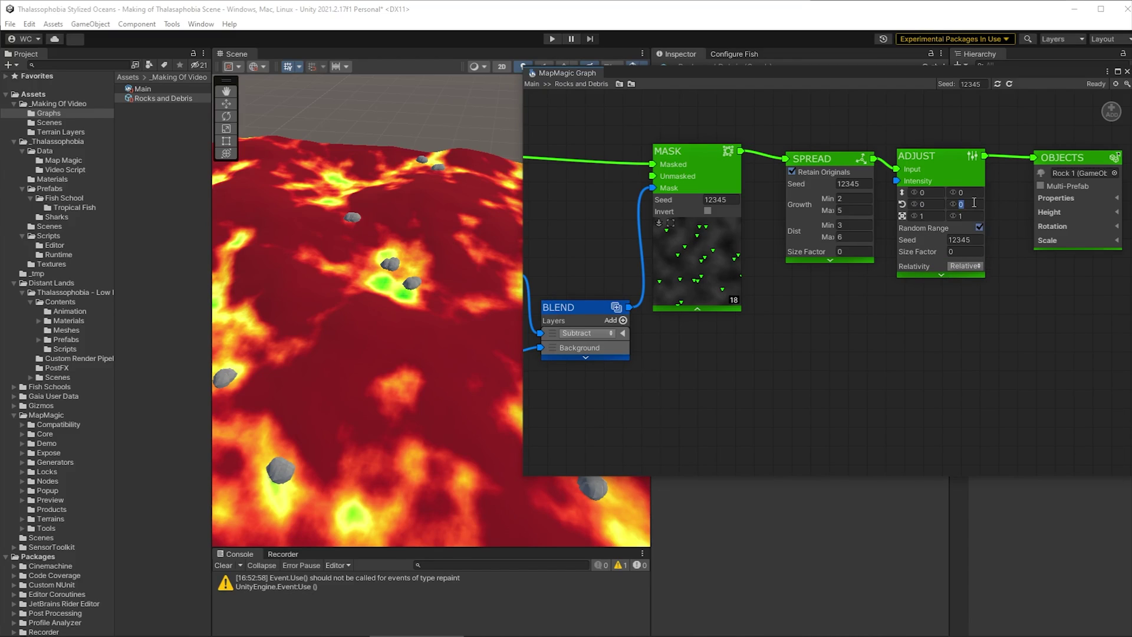
{"action": "key", "text": "Tab"}
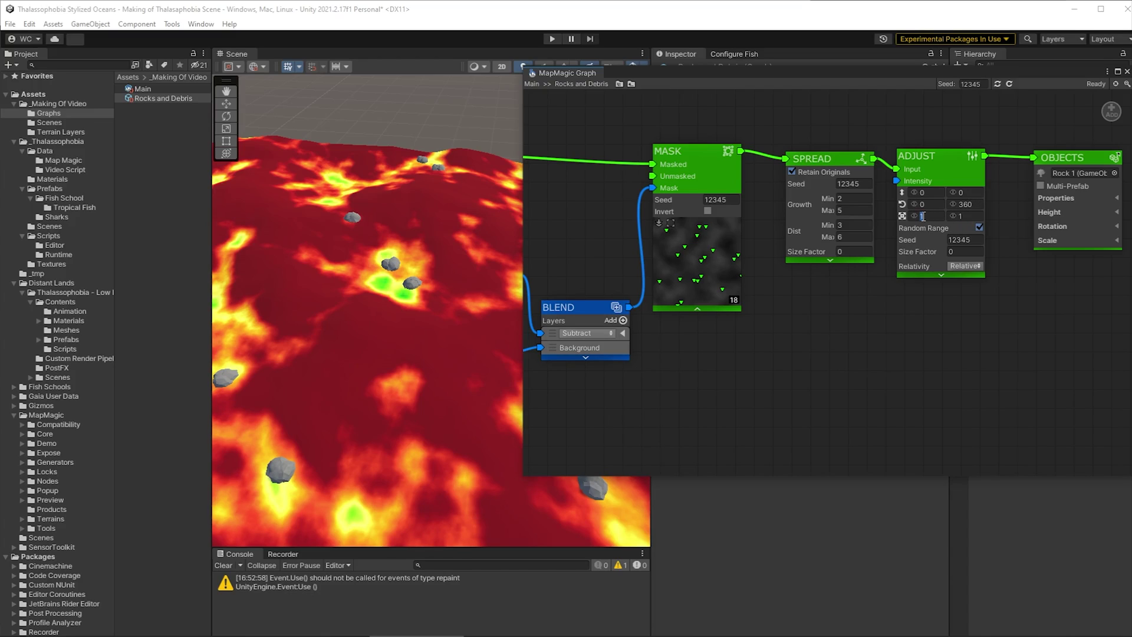
{"action": "type", "text": "0.5"}
{"action": "key", "text": "Tab"}
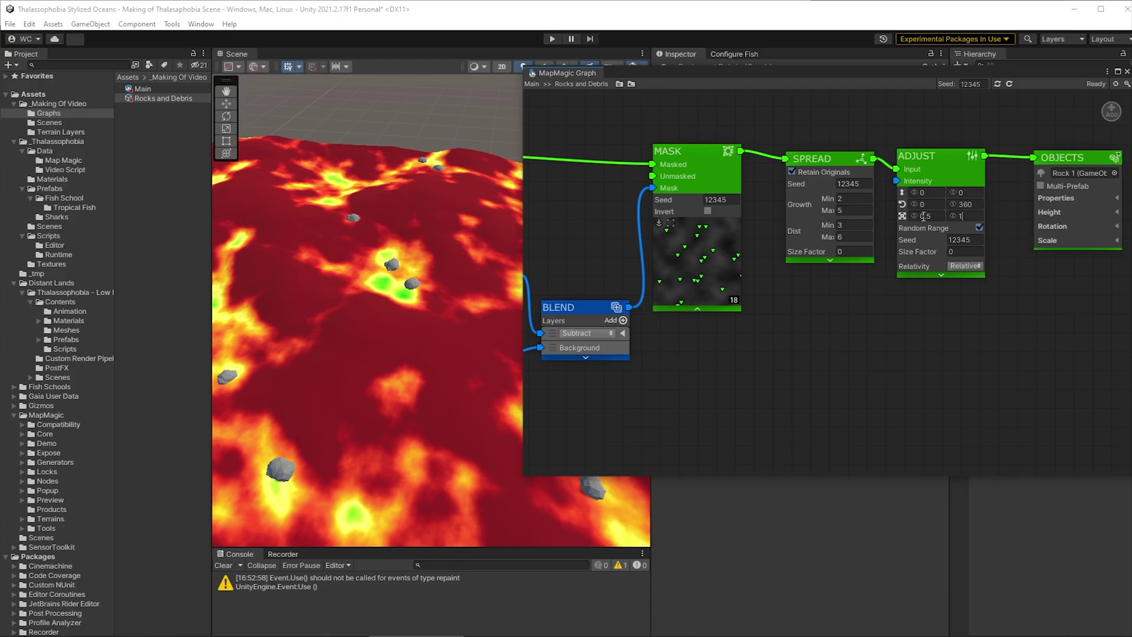
Finish the 1.3 maximum scale and make OBJECTS a multi-prefab list with Rock 1–5.
{"action": "type", "text": ".3"}
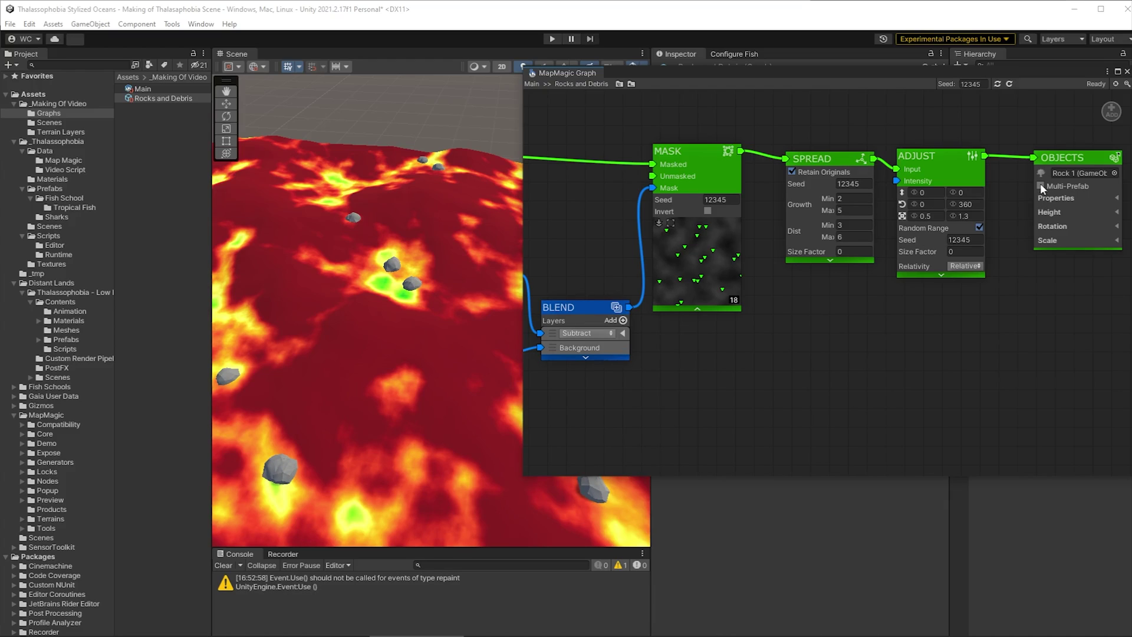
{"action": "left_click", "coordinate": [1040, 185]}
{"action": "left_click", "coordinate": [1083, 177]}
{"action": "left_click", "coordinate": [1108, 186]}
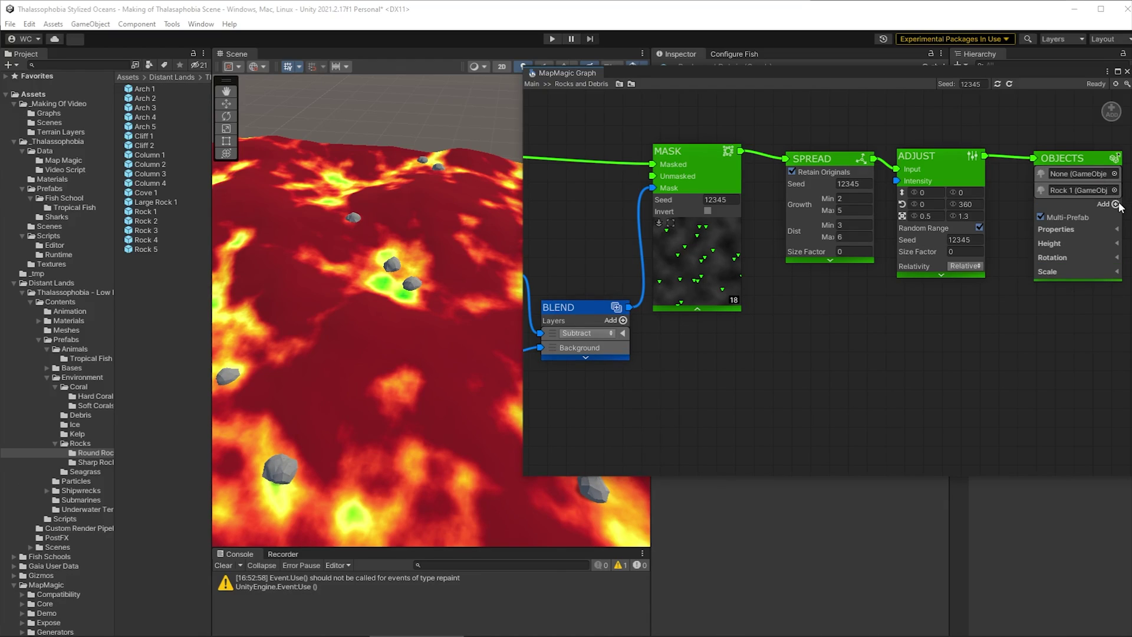
{"action": "left_click", "coordinate": [1116, 203]}
{"action": "left_click", "coordinate": [1114, 221]}
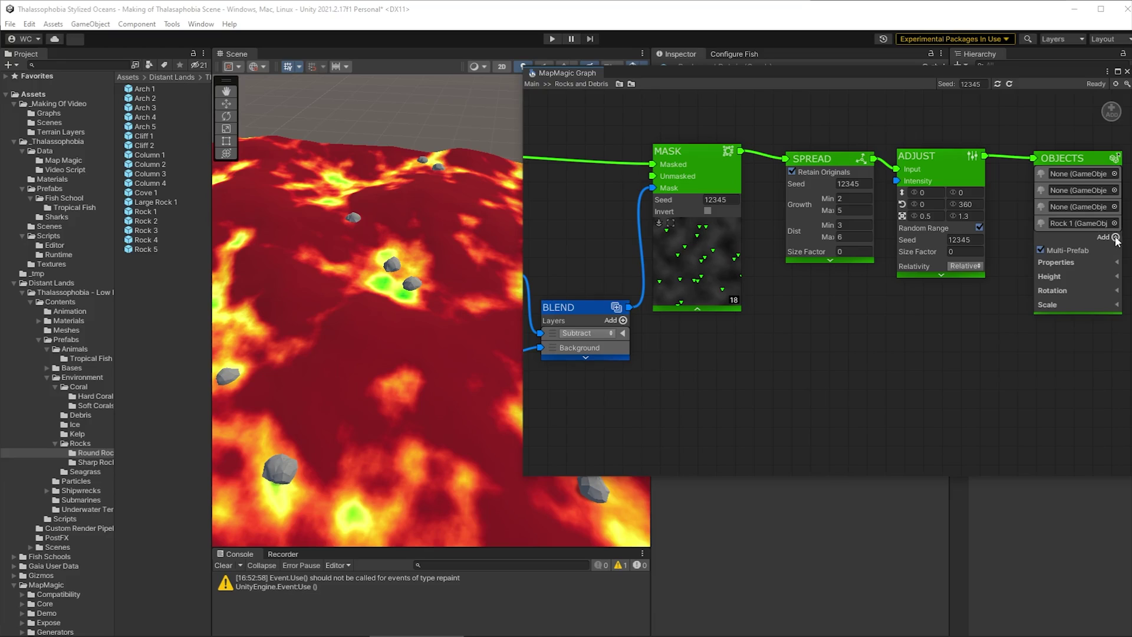
{"action": "left_click", "coordinate": [1115, 237]}
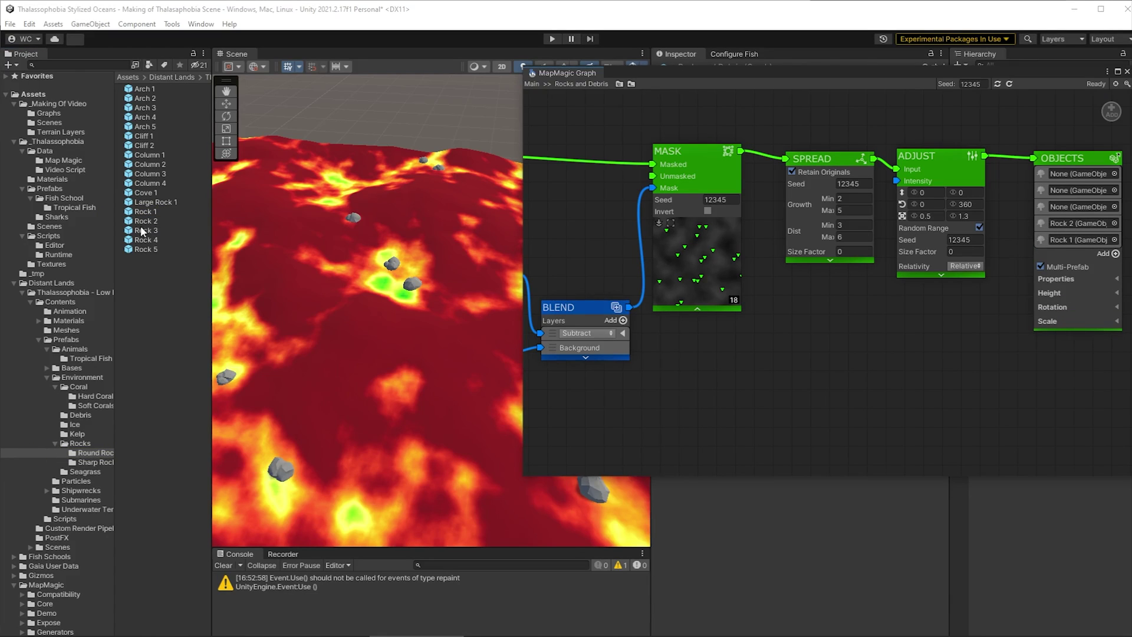
{"action": "left_click_drag", "start_coordinate": [144, 234], "coordinate": [1078, 190]}
Set the SPREAD distance to 8–15, after first trying 5–9.
{"action": "left_click", "coordinate": [850, 237]}
{"action": "type", "text": "9"}
{"action": "left_click", "coordinate": [852, 224]}
{"action": "type", "text": "5"}
{"action": "left_click", "coordinate": [779, 209]}
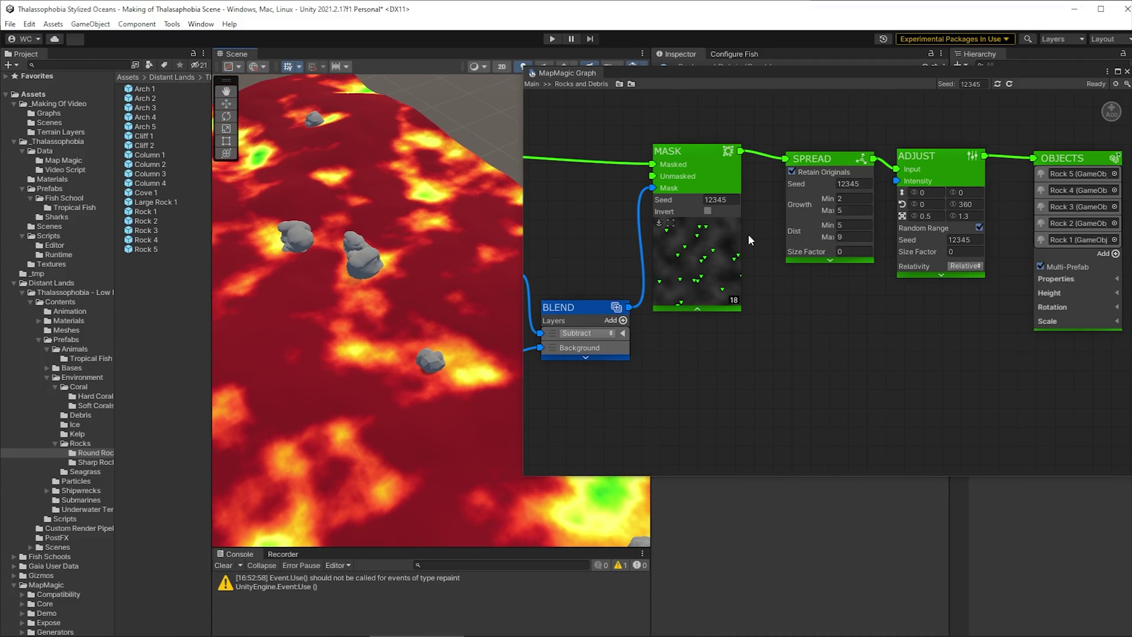
{"action": "left_click", "coordinate": [850, 237]}
{"action": "type", "text": "15"}
{"action": "left_click", "coordinate": [851, 225]}
{"action": "type", "text": "8"}
{"action": "left_click_drag", "start_coordinate": [365, 306], "coordinate": [730, 387], "text": "alt"}
Turn off CAVITY's terrain preview and move the OBJECTS node lower right.
{"action": "middle_click_drag", "start_coordinate": [731, 387], "coordinate": [993, 294]}
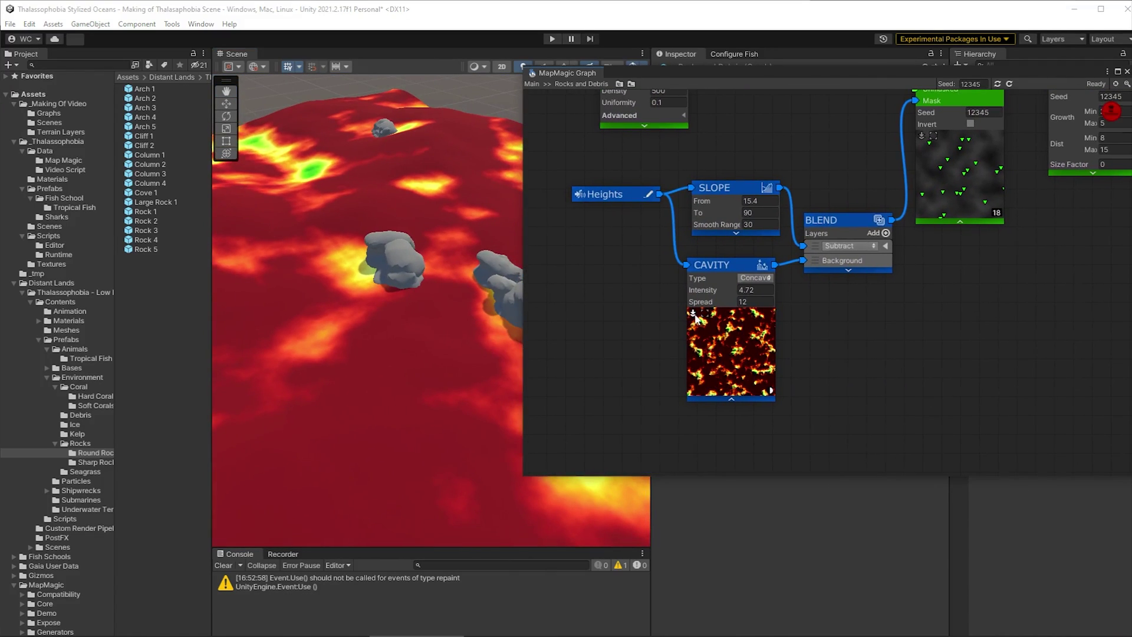
{"action": "left_click", "coordinate": [694, 314]}
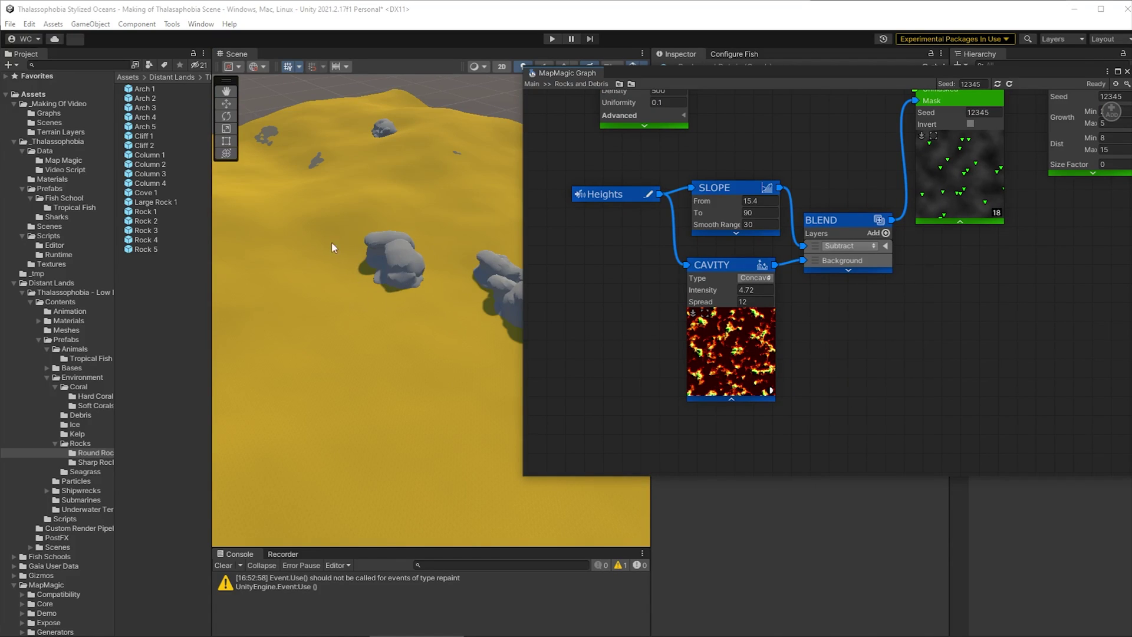
{"action": "left_click_drag", "start_coordinate": [352, 336], "coordinate": [590, 354], "text": "alt"}
{"action": "middle_click_drag", "start_coordinate": [996, 267], "coordinate": [858, 455]}
{"action": "middle_click_drag", "start_coordinate": [1034, 400], "coordinate": [824, 401]}
{"action": "left_click_drag", "start_coordinate": [982, 267], "coordinate": [1030, 375]}
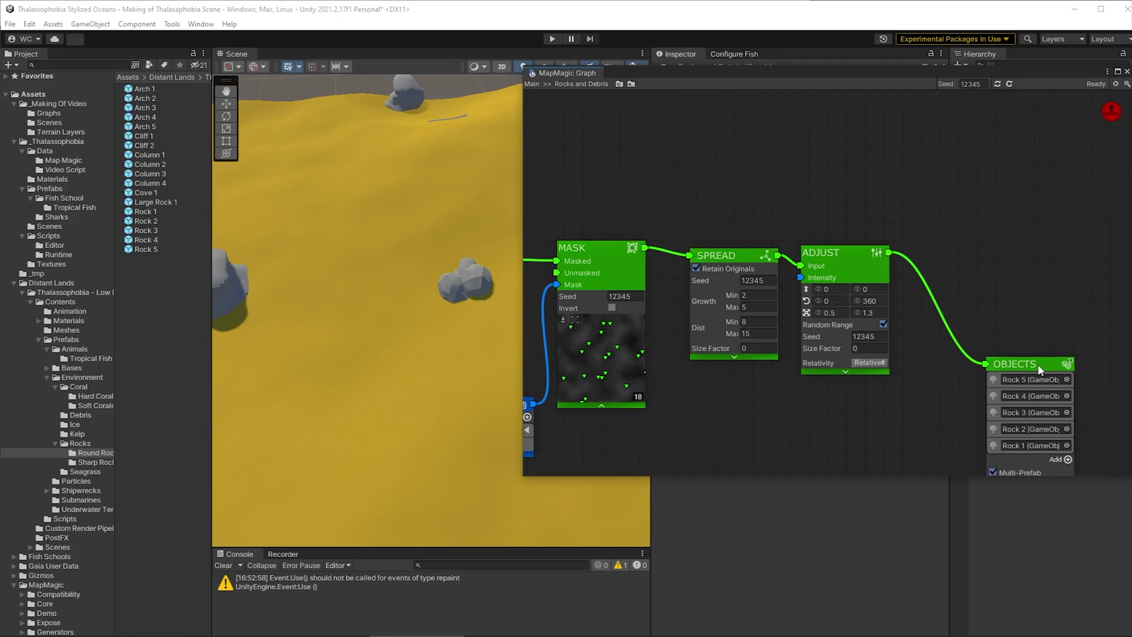
{"action": "right_click", "coordinate": [1000, 193]}
Add a Flatten node fed by ADJUST positions and the Heights input.
{"action": "type", "text": "flat"}
{"action": "key", "text": "Return"}
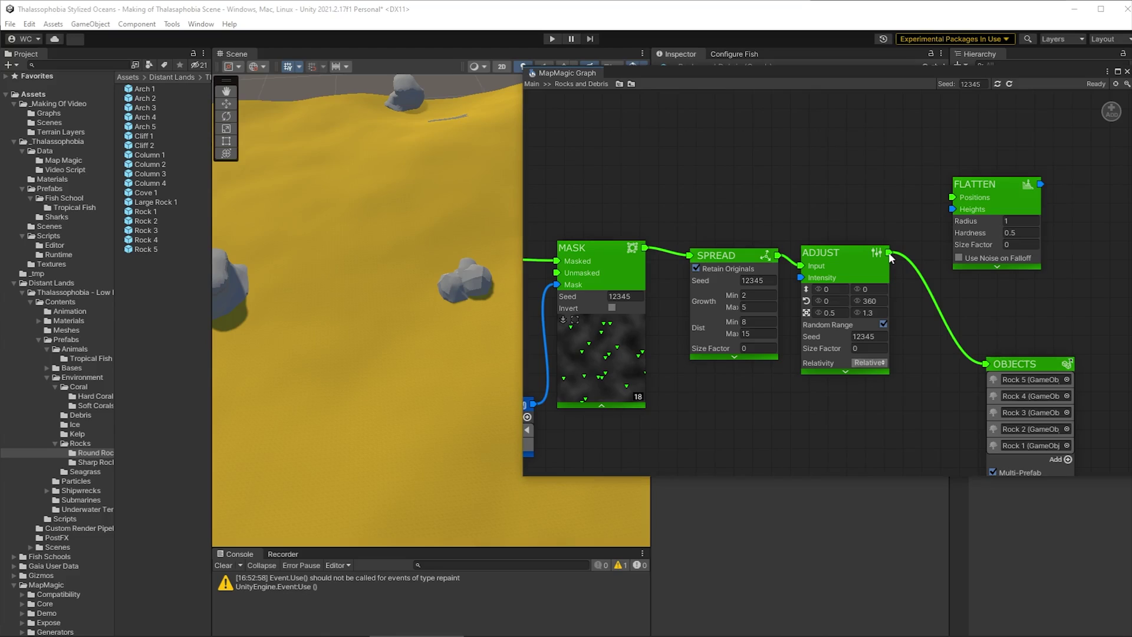
{"action": "left_click_drag", "start_coordinate": [890, 257], "coordinate": [1027, 186]}
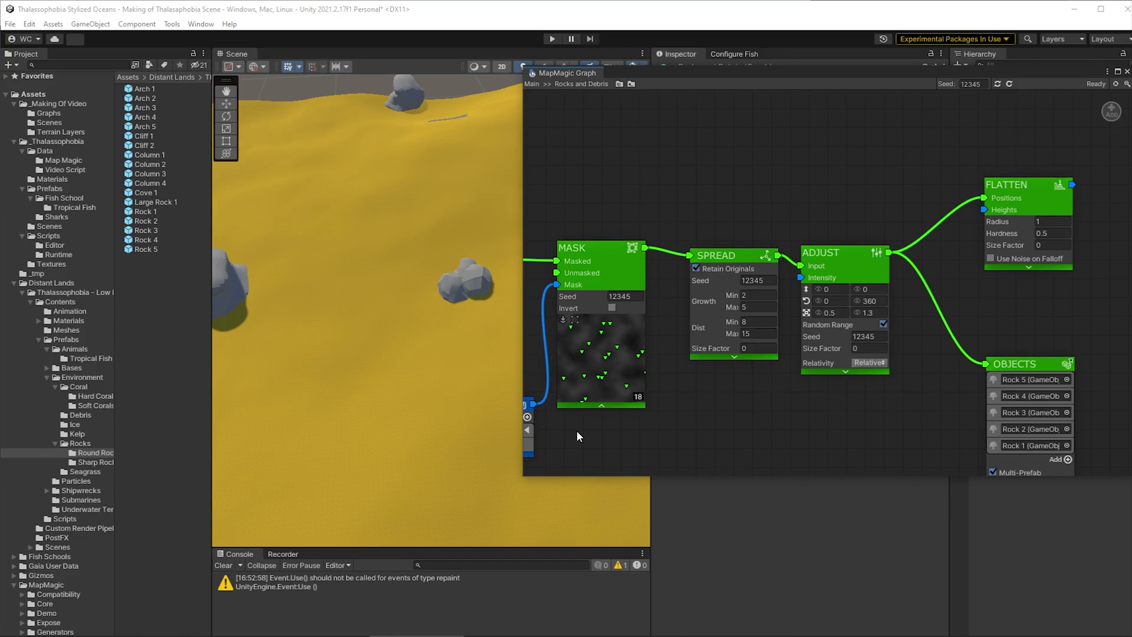
{"action": "scroll", "coordinate": [574, 430], "scroll_direction": "down", "scroll_amount": 5}
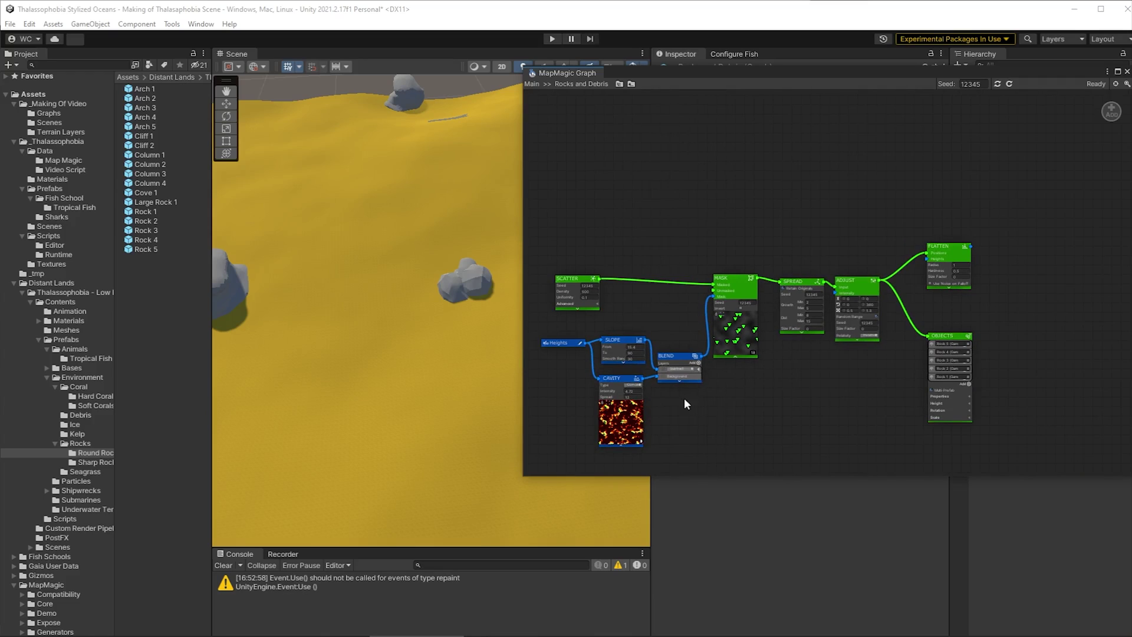
{"action": "left_click_drag", "start_coordinate": [584, 342], "coordinate": [929, 258]}
{"action": "scroll", "coordinate": [981, 289], "scroll_direction": "up", "scroll_amount": 3}
Give Flatten radius 30, hardness 0.01, size factor 0.1 and noisy falloff.
{"action": "left_click", "coordinate": [937, 240]}
{"action": "type", "text": "30"}
{"action": "key", "text": "Tab"}
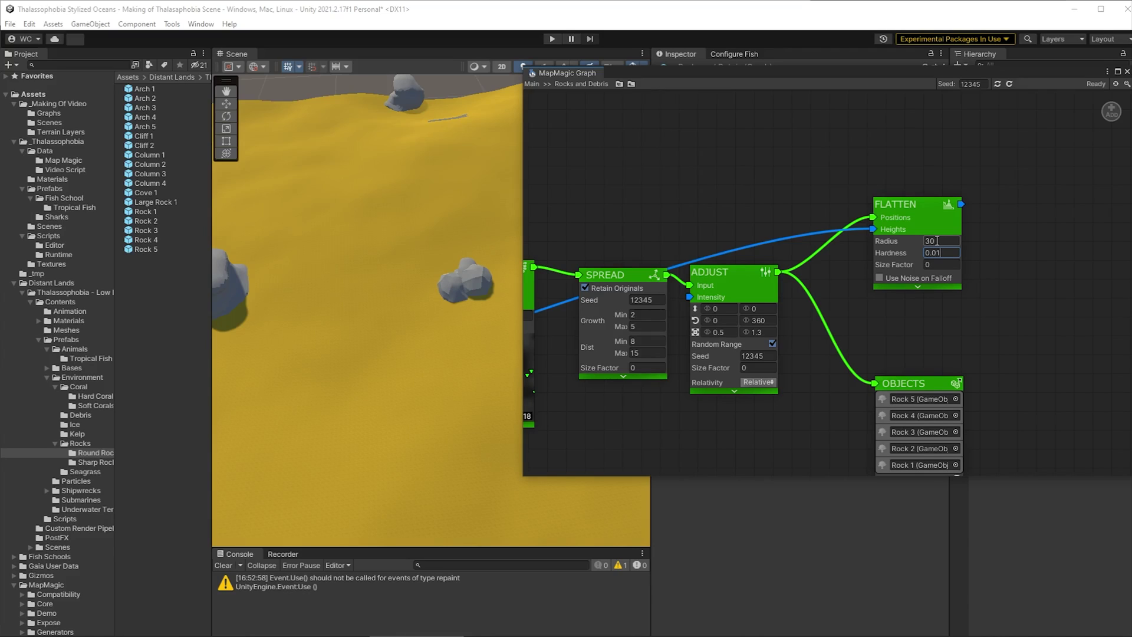
{"action": "type", "text": "0.01"}
{"action": "key", "text": "Tab"}
{"action": "type", "text": "0.1"}
{"action": "left_click", "coordinate": [879, 277]}
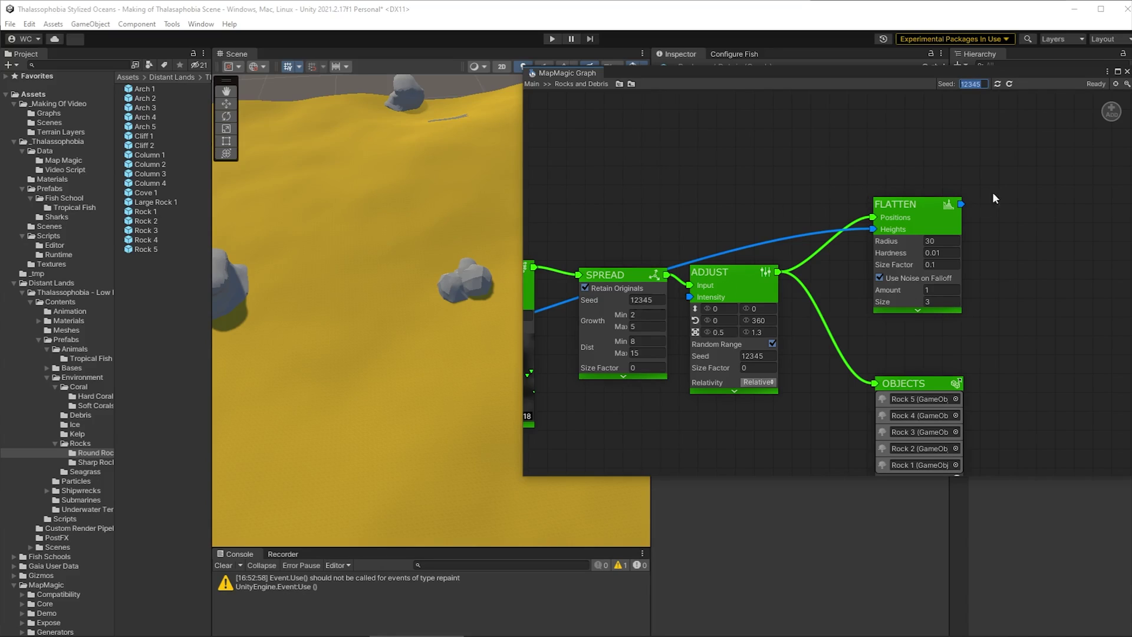
Add a function output named 'Height' fed by FLATTEN.
{"action": "right_click", "coordinate": [1011, 189]}
{"action": "type", "text": "function"}
{"action": "left_click", "coordinate": [1019, 212]}
{"action": "left_click", "coordinate": [996, 212]}
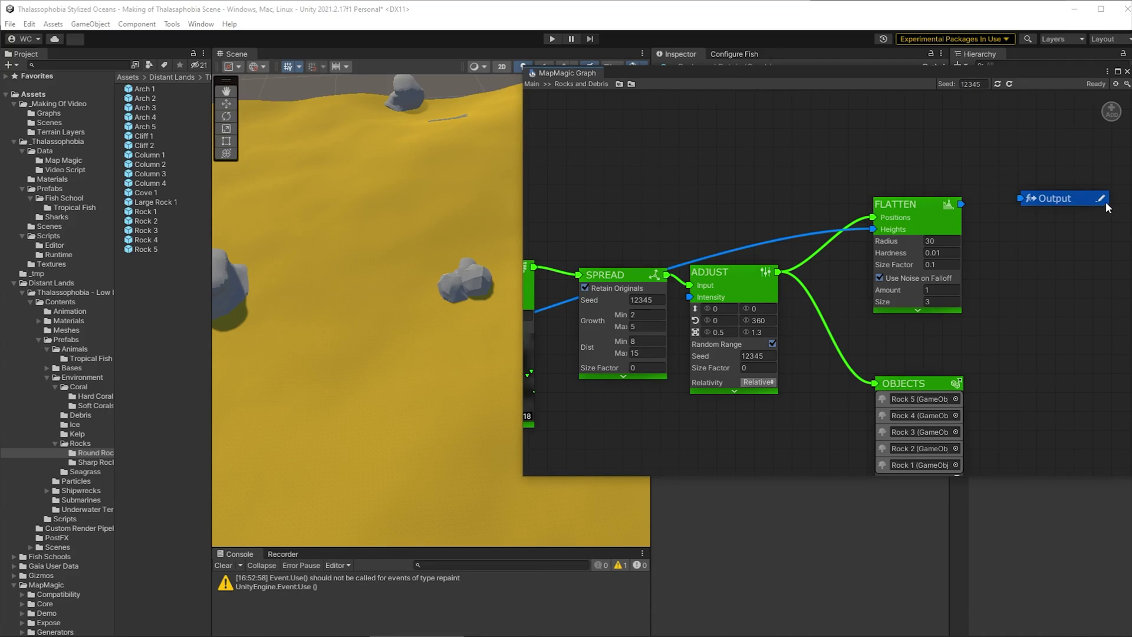
{"action": "left_click", "coordinate": [1100, 203]}
{"action": "type", "text": "Heightmap"}
{"action": "left_click_drag", "start_coordinate": [968, 207], "coordinate": [1019, 198]}
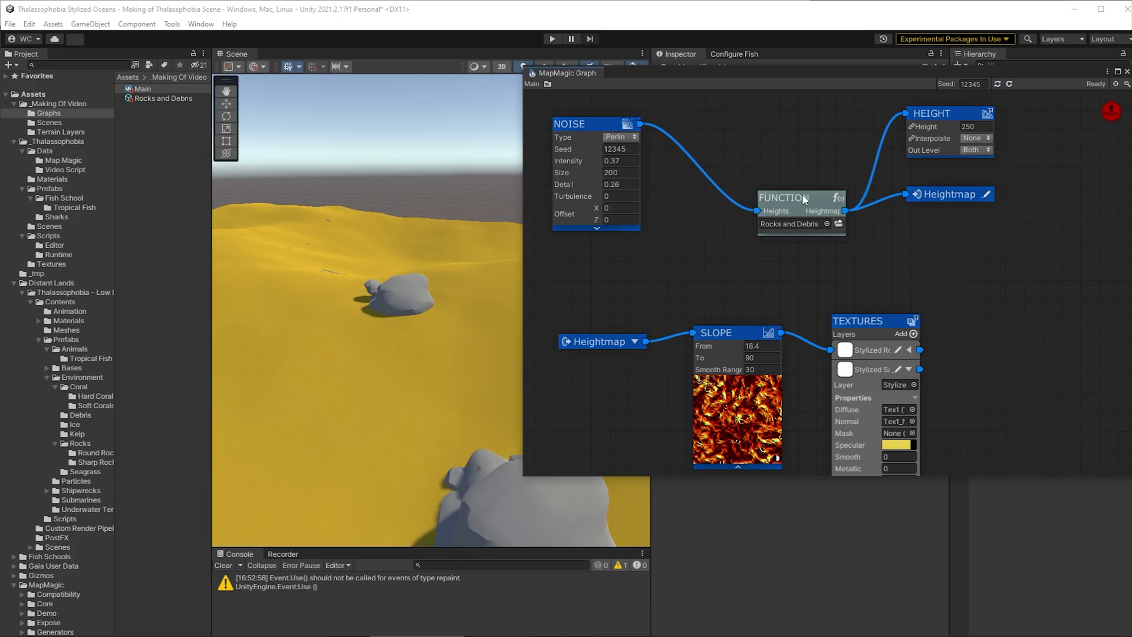
Open the Rocks and Debris subgraph and enlarge Flatten's area with hardness 0.12.
{"action": "left_click_drag", "start_coordinate": [784, 195], "coordinate": [783, 133]}
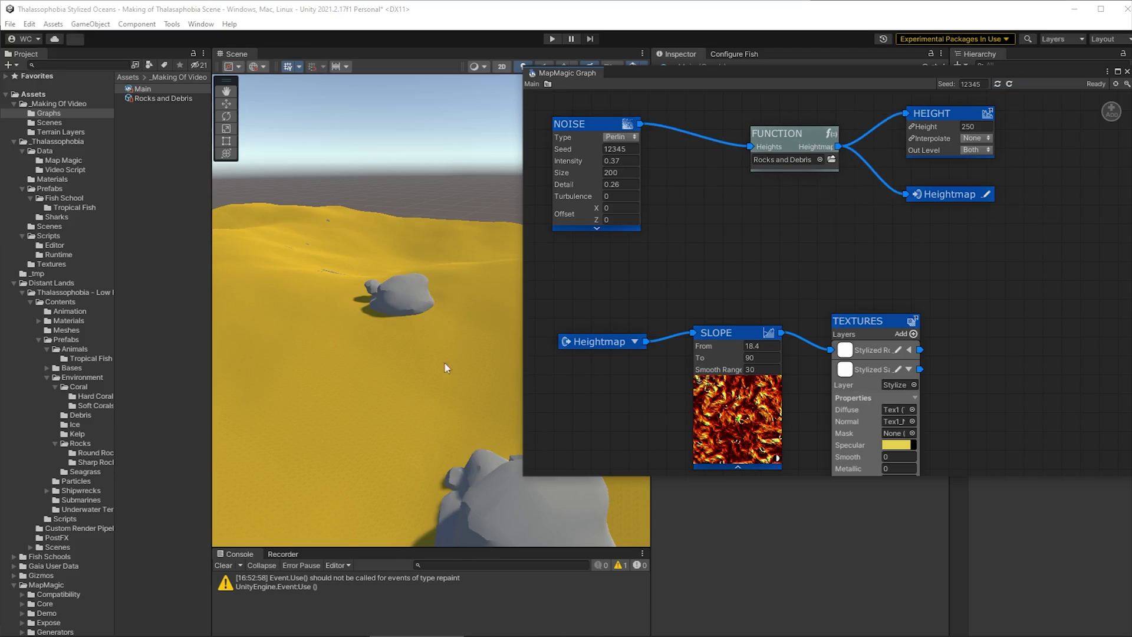
{"action": "left_click", "coordinate": [142, 98]}
{"action": "left_click", "coordinate": [831, 160]}
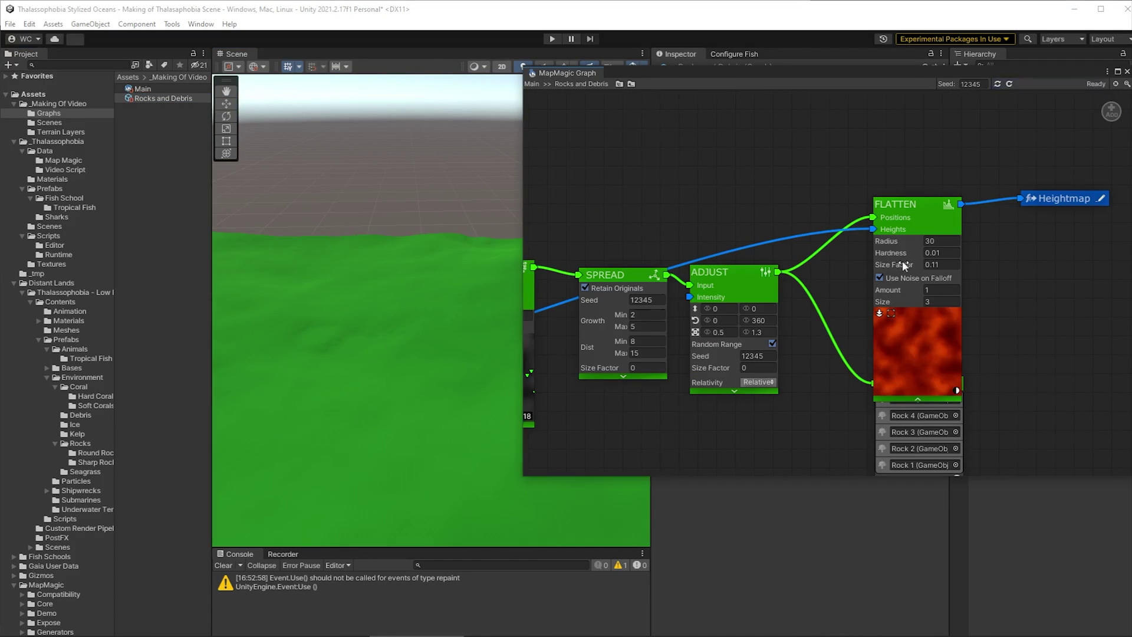
{"action": "left_click_drag", "start_coordinate": [903, 260], "coordinate": [970, 259]}
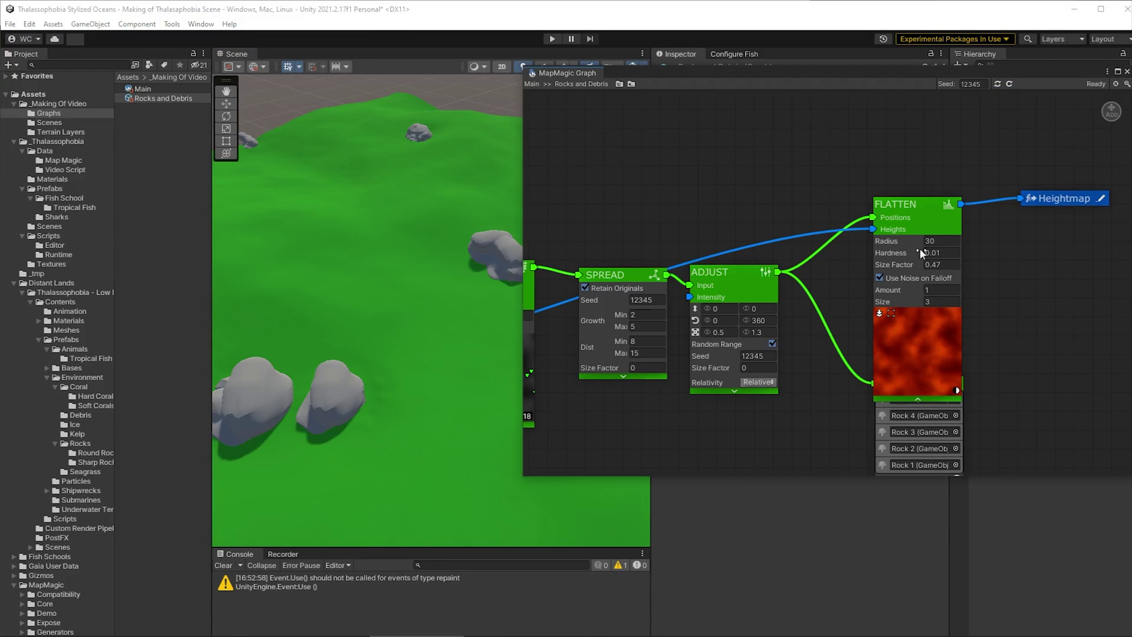
{"action": "left_click_drag", "start_coordinate": [893, 251], "coordinate": [842, 250]}
{"action": "right_click_drag", "start_coordinate": [439, 274], "coordinate": [292, 274]}
Set Flatten noise size 3.58, hardness 0.31, size factor 0.57, and show textured sand.
{"action": "left_click_drag", "start_coordinate": [889, 305], "coordinate": [981, 295]}
{"action": "right_click_drag", "start_coordinate": [442, 316], "coordinate": [963, 269]}
{"action": "left_click_drag", "start_coordinate": [890, 252], "coordinate": [911, 263]}
{"action": "right_click_drag", "start_coordinate": [425, 375], "coordinate": [93, 389]}
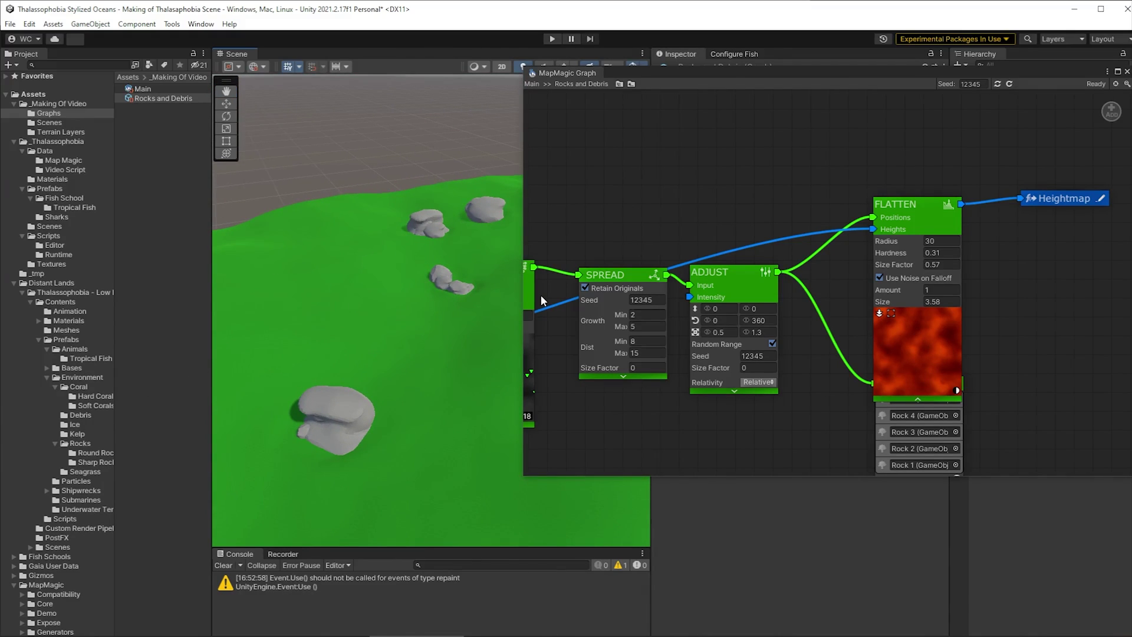
{"action": "left_click", "coordinate": [880, 314]}
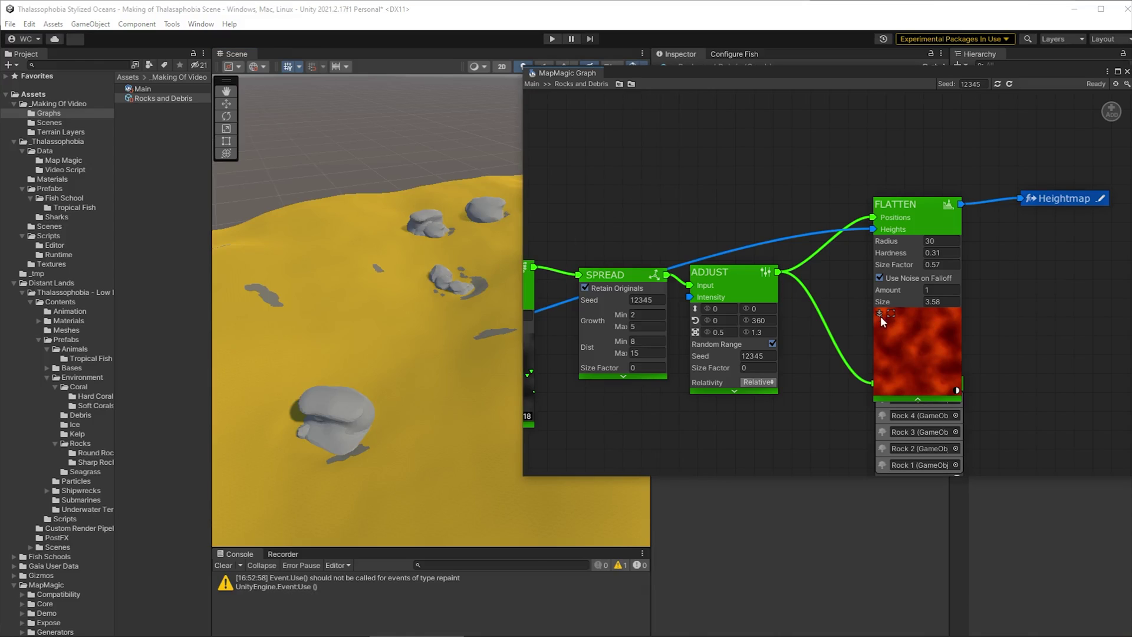
{"action": "right_click_drag", "start_coordinate": [438, 406], "coordinate": [492, 414]}
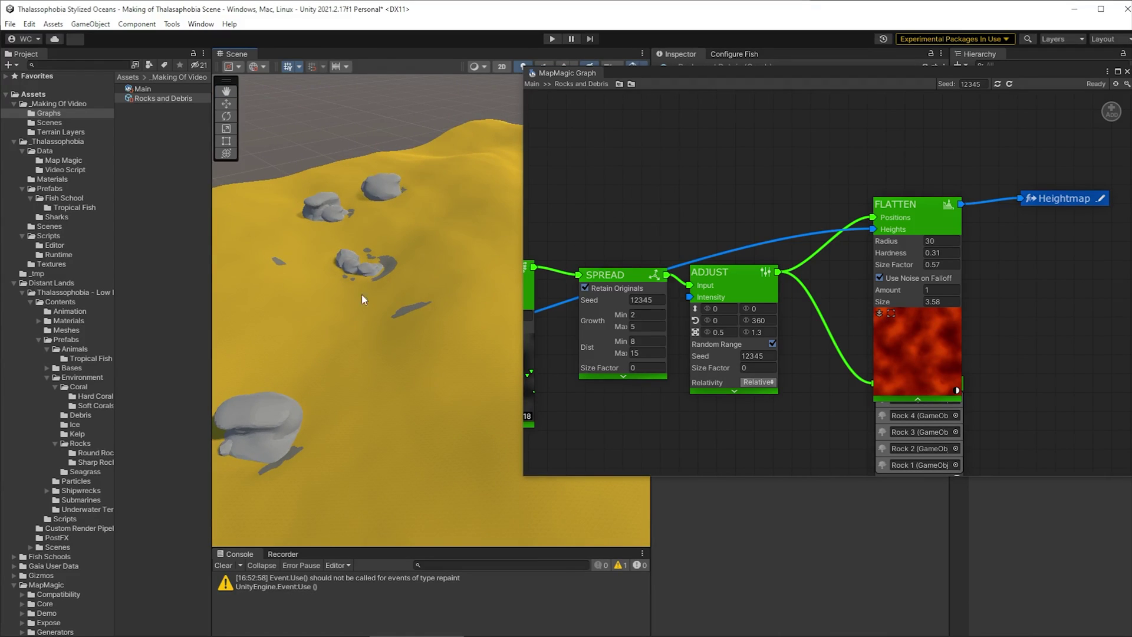
{"action": "right_click_drag", "start_coordinate": [356, 288], "coordinate": [420, 354]}
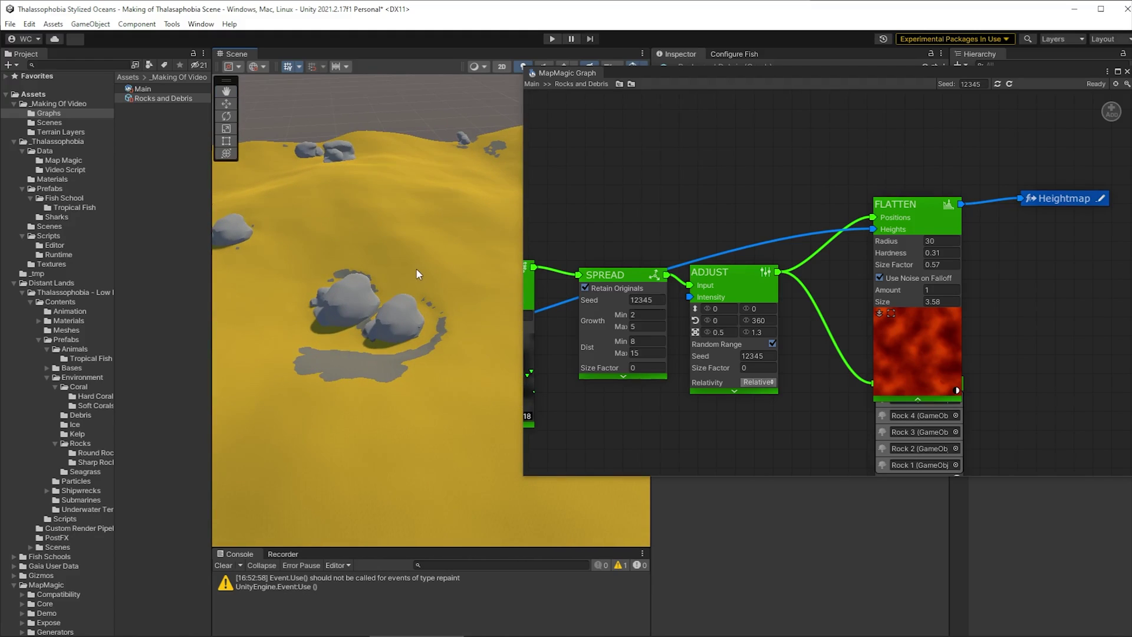
{"action": "right_click", "coordinate": [728, 333]}
Add a Stroke node and add Rock 5 to the rock prefab list.
{"action": "type", "text": "stroke"}
{"action": "left_click", "coordinate": [694, 364]}
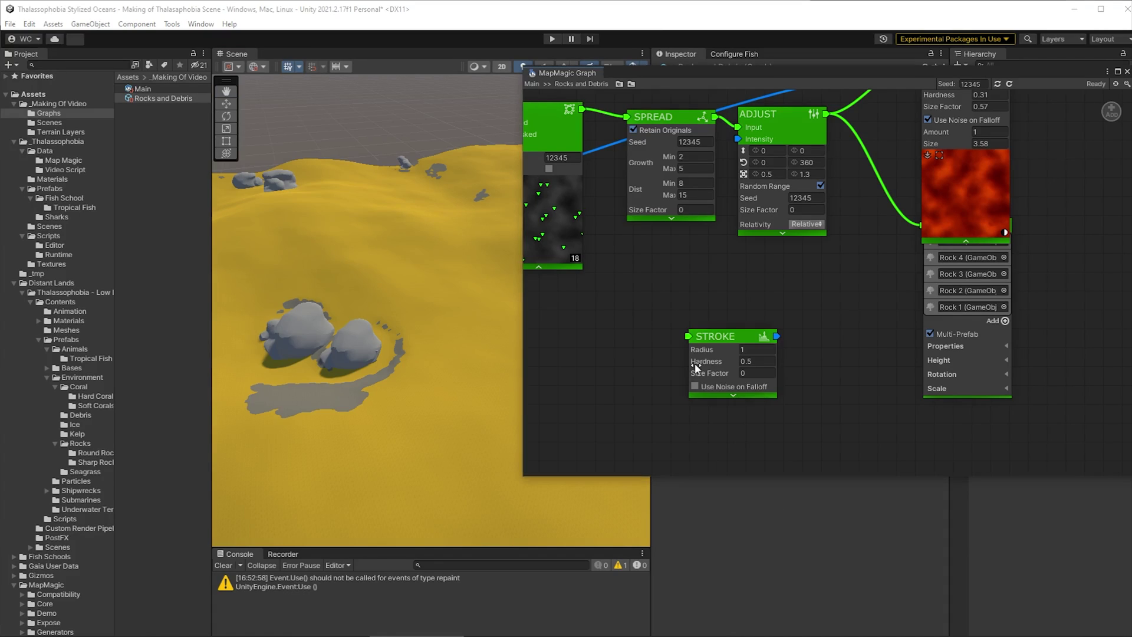
{"action": "mouse_move", "coordinate": [733, 338]}
{"action": "left_mouse_down"}
{"action": "mouse_move", "coordinate": [802, 374]}
{"action": "mouse_move", "coordinate": [815, 423]}
{"action": "left_mouse_up"}
{"action": "left_click", "coordinate": [959, 239]}
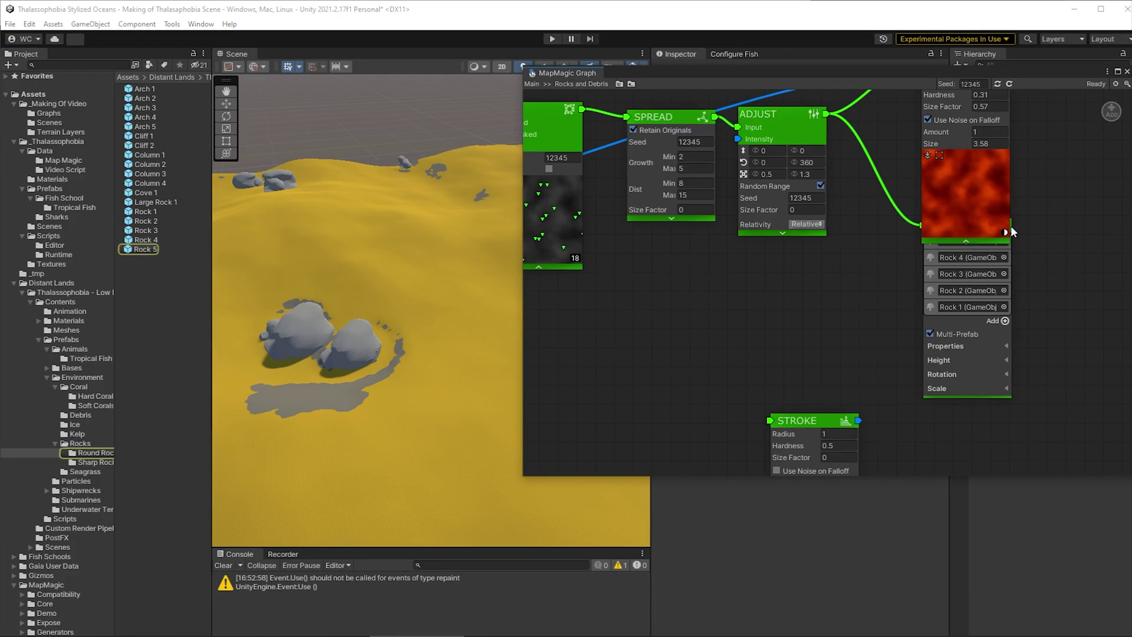
{"action": "left_click_drag", "start_coordinate": [1011, 225], "coordinate": [1028, 224]}
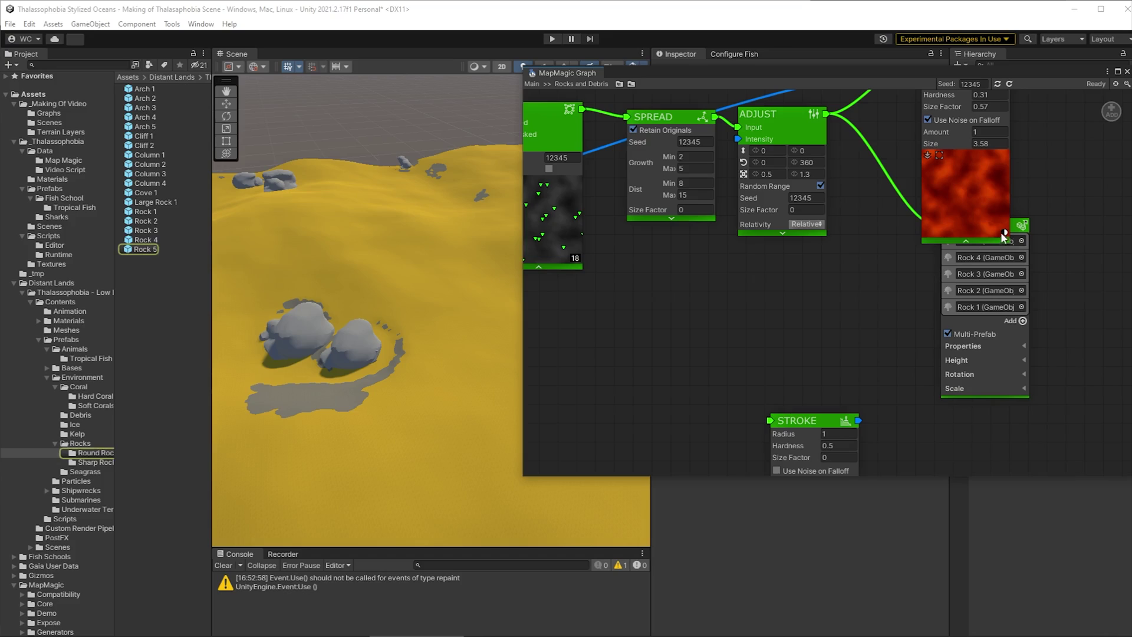
{"action": "left_click_drag", "start_coordinate": [1011, 222], "coordinate": [992, 247]}
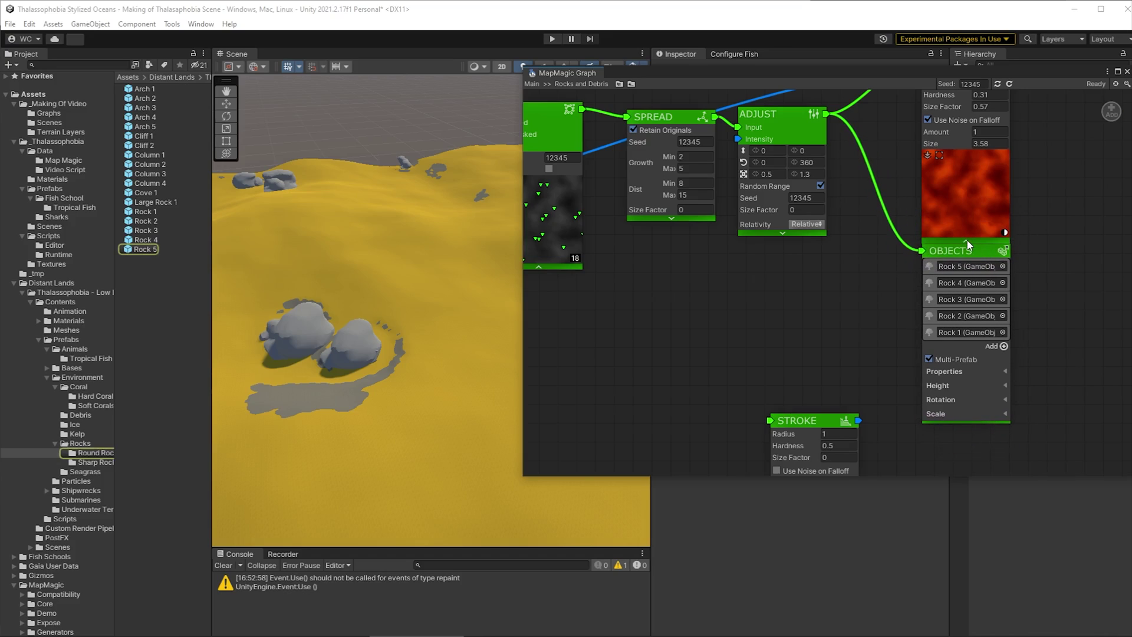
{"action": "left_click", "coordinate": [966, 241]}
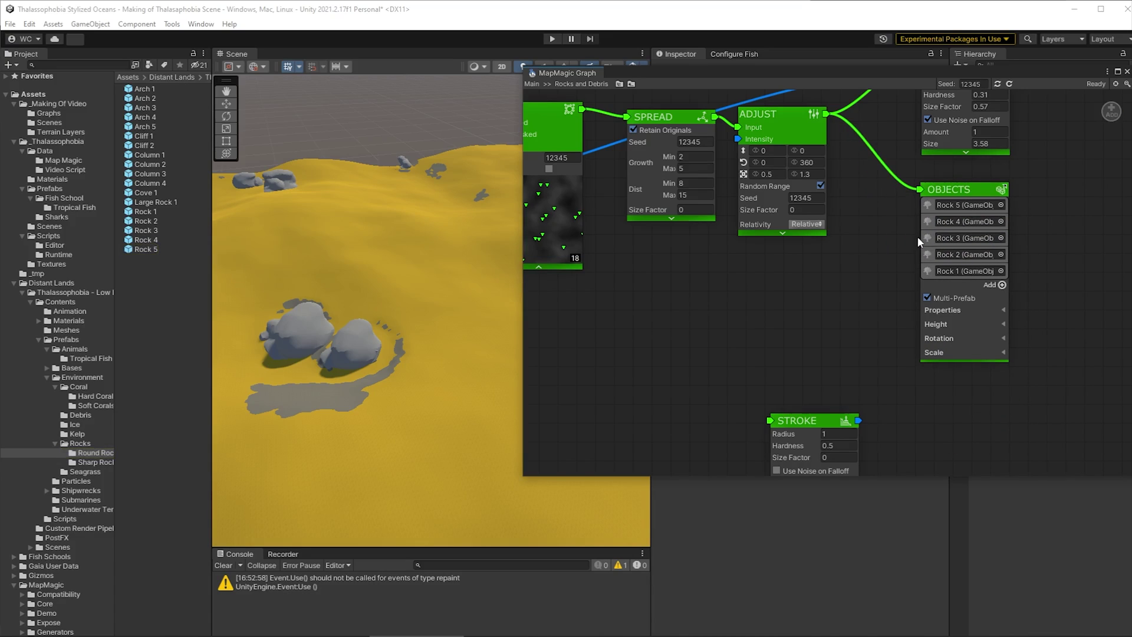
Feed rock positions into Stroke with radius 17, hardness 0.79 and noisy falloff.
{"action": "mouse_move", "coordinate": [714, 117]}
{"action": "left_mouse_down"}
{"action": "mouse_move", "coordinate": [770, 421]}
{"action": "mouse_move", "coordinate": [797, 357]}
{"action": "left_mouse_up"}
{"action": "left_click", "coordinate": [802, 414]}
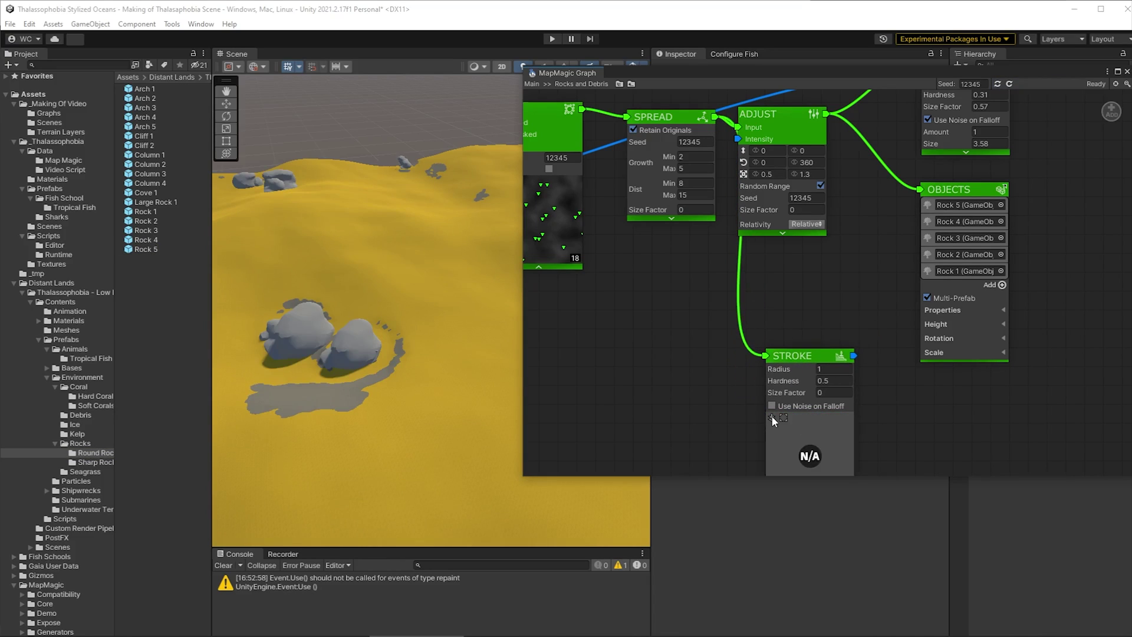
{"action": "left_click", "coordinate": [771, 417]}
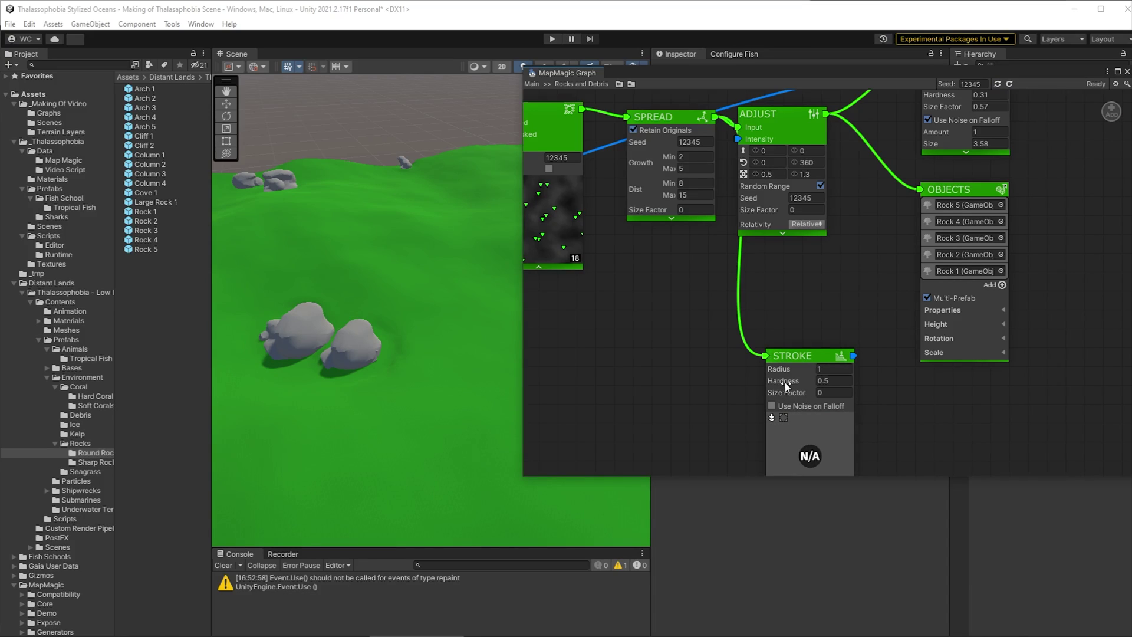
{"action": "left_click_drag", "start_coordinate": [785, 382], "coordinate": [795, 382]}
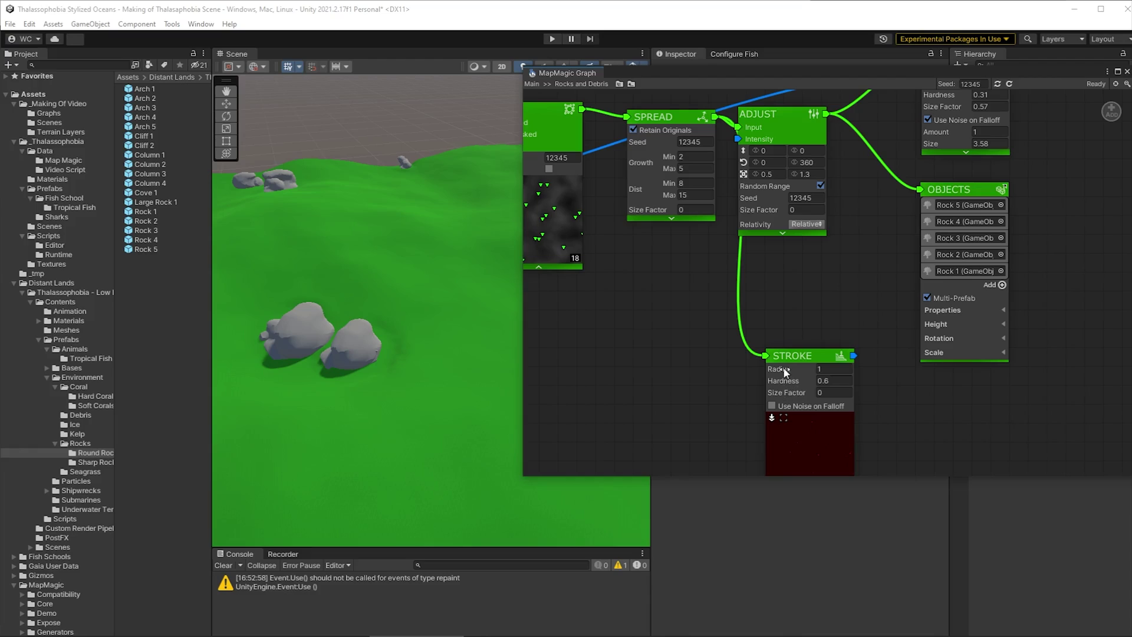
{"action": "left_click", "coordinate": [826, 370]}
{"action": "type", "text": "17"}
{"action": "key", "text": "Tab"}
{"action": "left_click", "coordinate": [775, 405]}
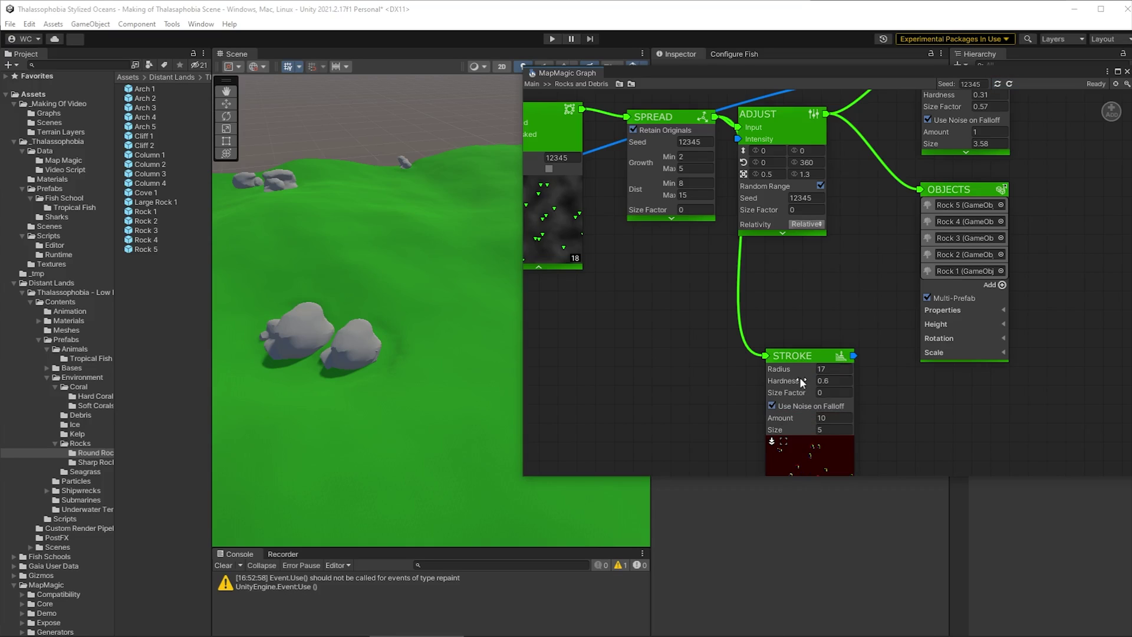
{"action": "left_click_drag", "start_coordinate": [787, 382], "coordinate": [797, 379]}
{"action": "key", "text": "Tab"}
{"action": "left_click", "coordinate": [434, 386]}
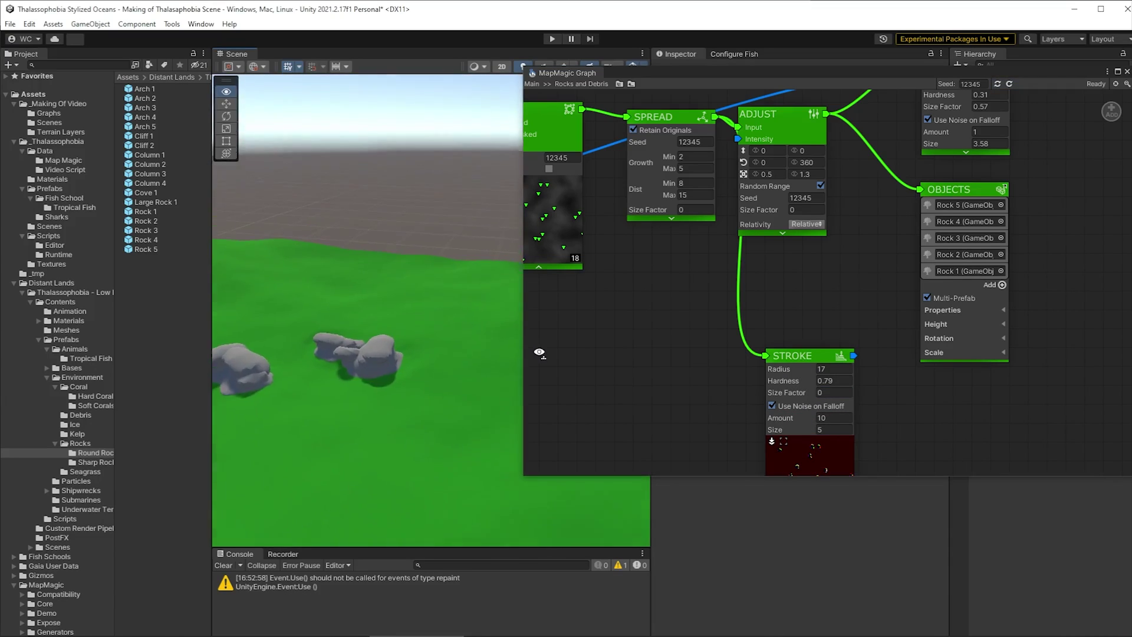
Preview the Stroke mask on terrain and raise its radius to 30.
{"action": "left_click", "coordinate": [772, 441]}
{"action": "scroll", "coordinate": [385, 409], "scroll_direction": "down", "scroll_amount": 3}
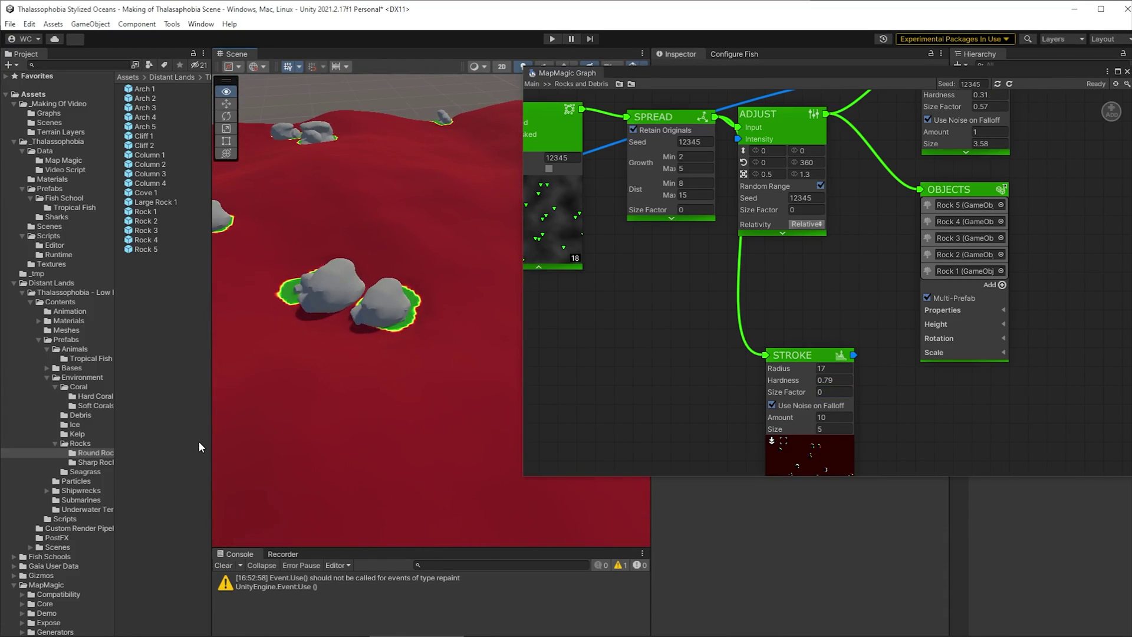
{"action": "left_click", "coordinate": [831, 368]}
{"action": "type", "text": "25"}
{"action": "key", "text": "Tab"}
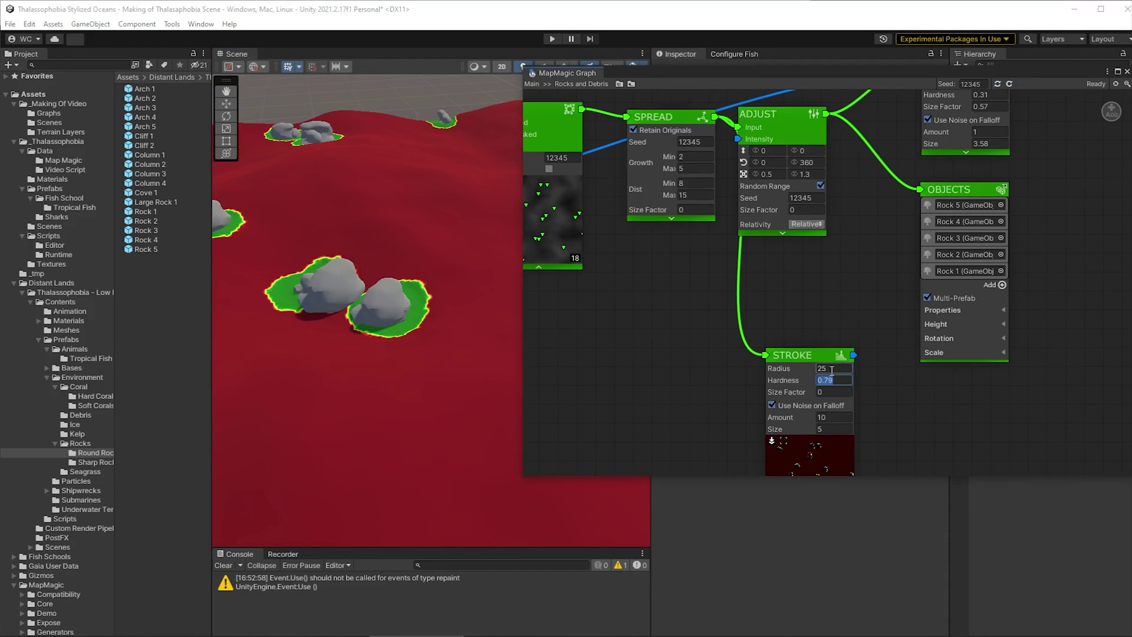
{"action": "left_click", "coordinate": [832, 369]}
{"action": "type", "text": "30"}
{"action": "key", "text": "Tab"}
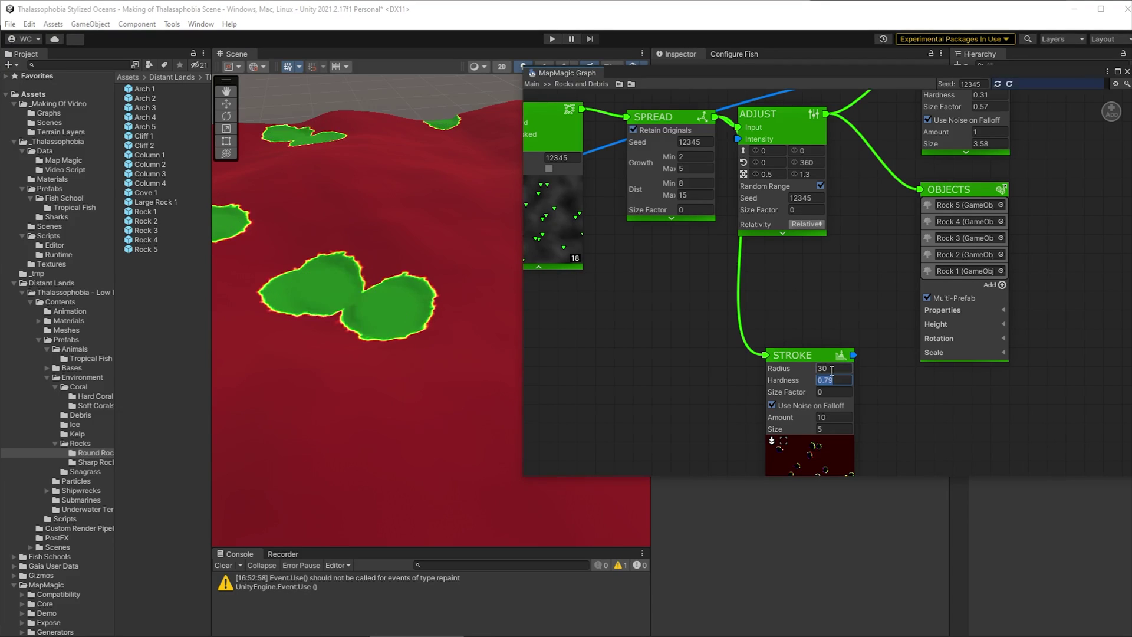
{"action": "left_click_drag", "start_coordinate": [253, 321], "coordinate": [785, 323], "text": "alt"}
{"action": "scroll", "coordinate": [356, 340], "scroll_direction": "up", "scroll_amount": 5}
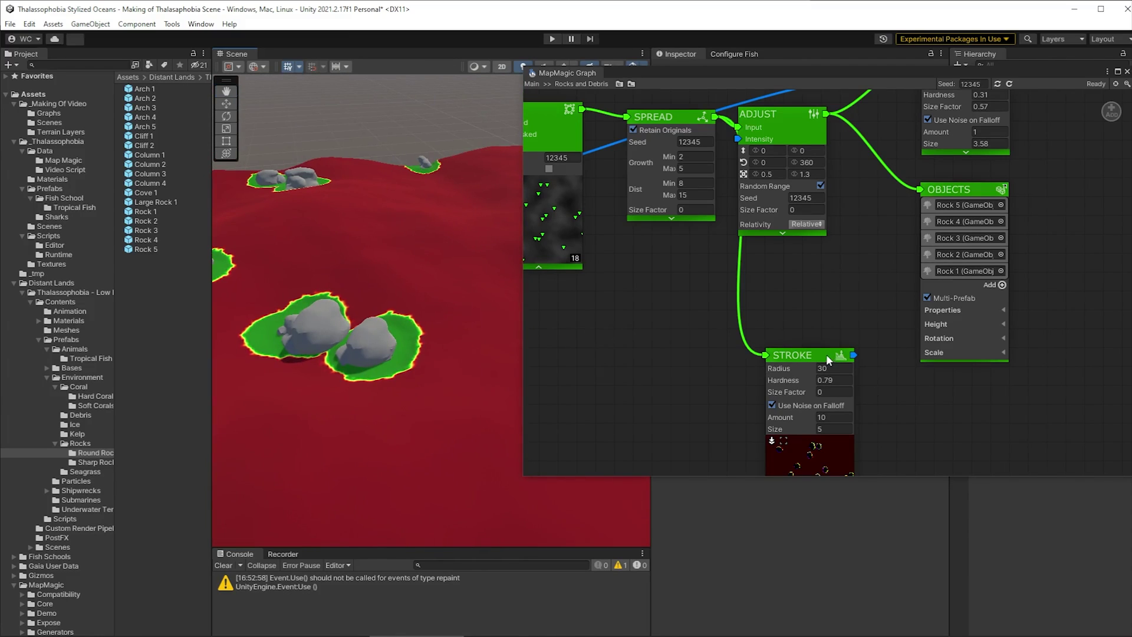
{"action": "left_click_drag", "start_coordinate": [826, 353], "coordinate": [797, 392]}
Add a function output node named 'Tex: Rock'.
{"action": "right_click", "coordinate": [884, 416]}
{"action": "type", "text": "function"}
{"action": "left_click", "coordinate": [883, 441]}
{"action": "left_click", "coordinate": [878, 434]}
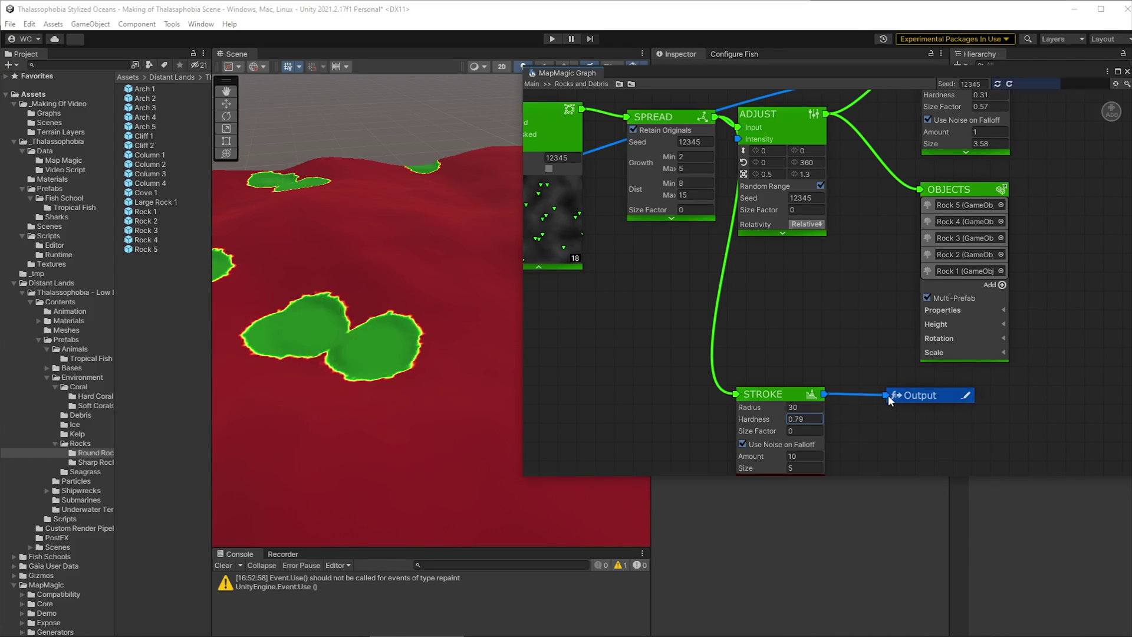
{"action": "left_click", "coordinate": [965, 396]}
{"action": "type", "text": "Tex: Rock"}
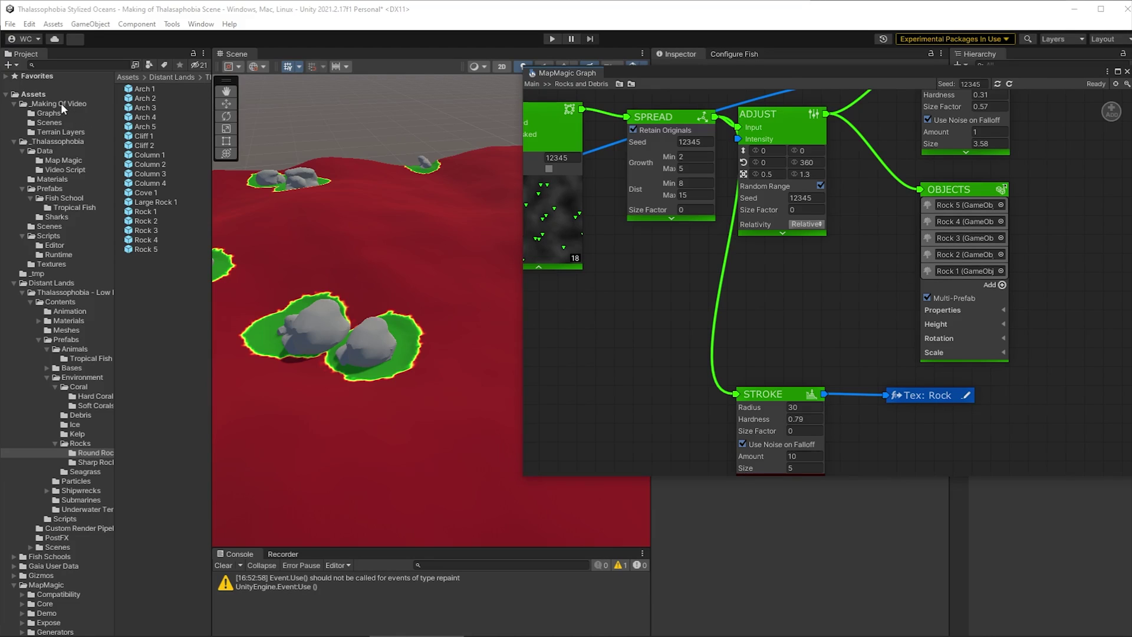
In the Main graph, route FUNCTION's Tex: Rock output into a portal named 'Tex: Rock'.
{"action": "left_click", "coordinate": [51, 113]}
{"action": "double_click", "coordinate": [143, 89]}
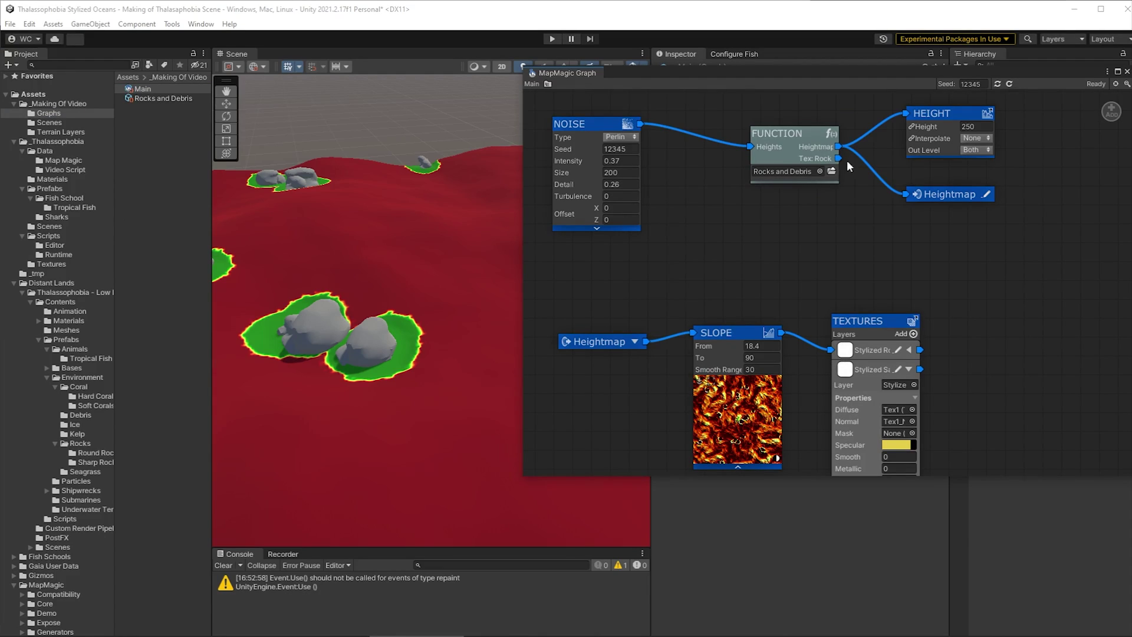
{"action": "right_click", "coordinate": [932, 234]}
{"action": "type", "text": "portal"}
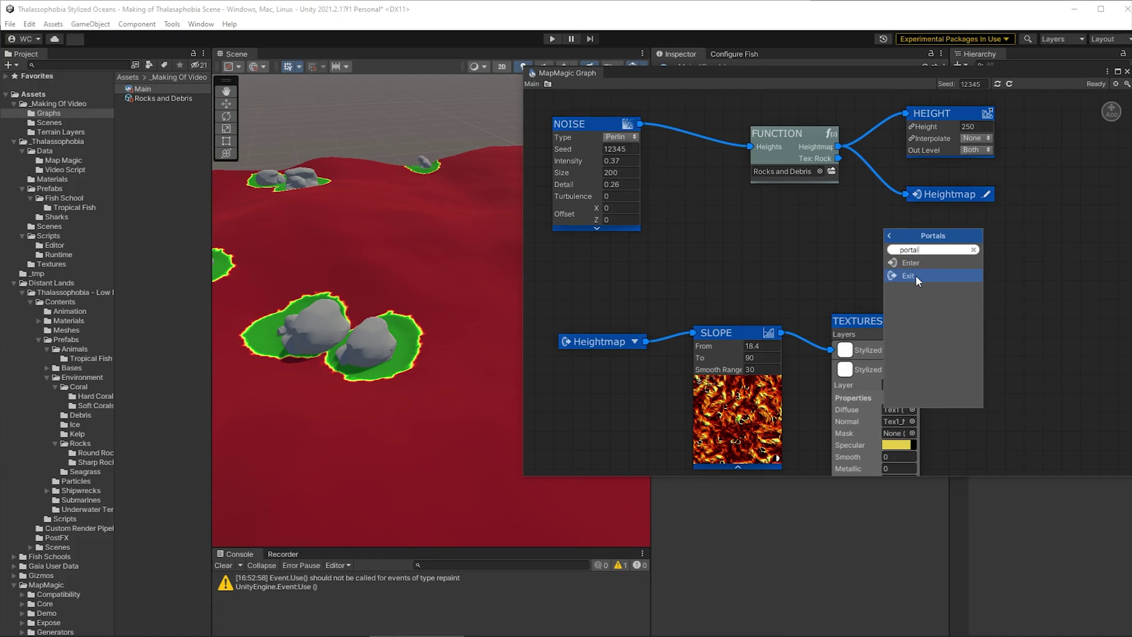
{"action": "left_click", "coordinate": [917, 264]}
{"action": "left_click_drag", "start_coordinate": [839, 160], "coordinate": [888, 235]}
{"action": "left_click", "coordinate": [969, 237]}
{"action": "type", "text": "Tex: Rock"}
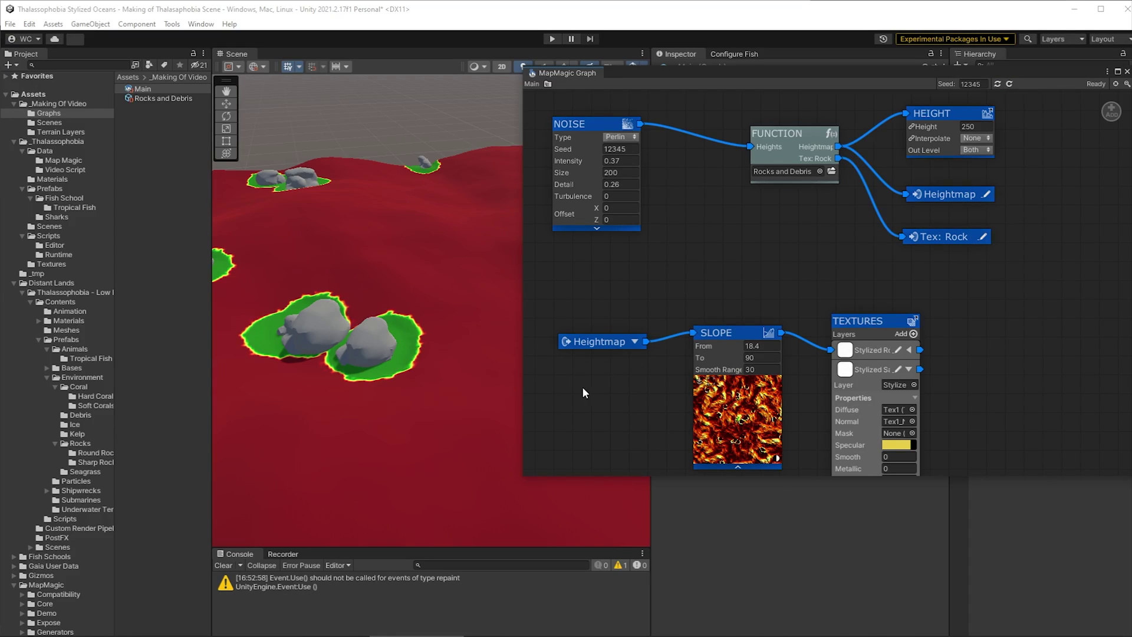
{"action": "left_click_drag", "start_coordinate": [866, 321], "coordinate": [1017, 320]}
Insert a Blend node into the Slope-to-Textures link and place it above the link.
{"action": "right_click", "coordinate": [874, 350]}
{"action": "type", "text": "blend"}
{"action": "left_click", "coordinate": [851, 366]}
{"action": "left_click_drag", "start_coordinate": [860, 344], "coordinate": [868, 305]}
Feed a Tex: Rock Portal Exit into the Blend's added layer, then preview the result and switch it off.
{"action": "right_click", "coordinate": [604, 297]}
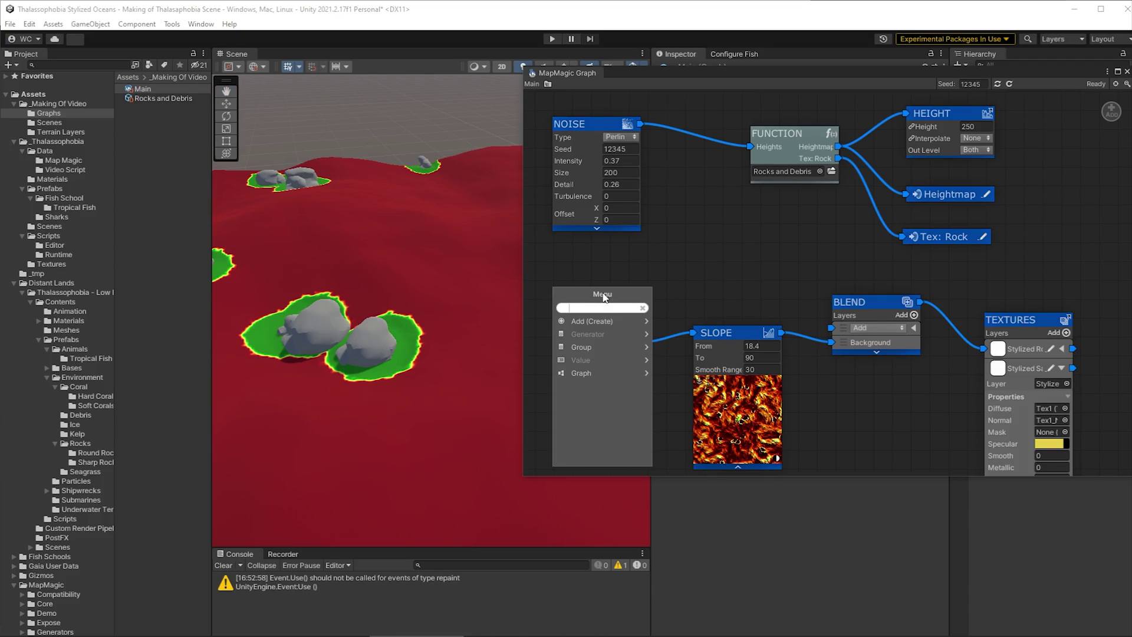
{"action": "type", "text": "portal"}
{"action": "left_click", "coordinate": [575, 322]}
{"action": "left_click_drag", "start_coordinate": [646, 293], "coordinate": [834, 328]}
{"action": "left_click", "coordinate": [635, 292]}
{"action": "left_click", "coordinate": [657, 307]}
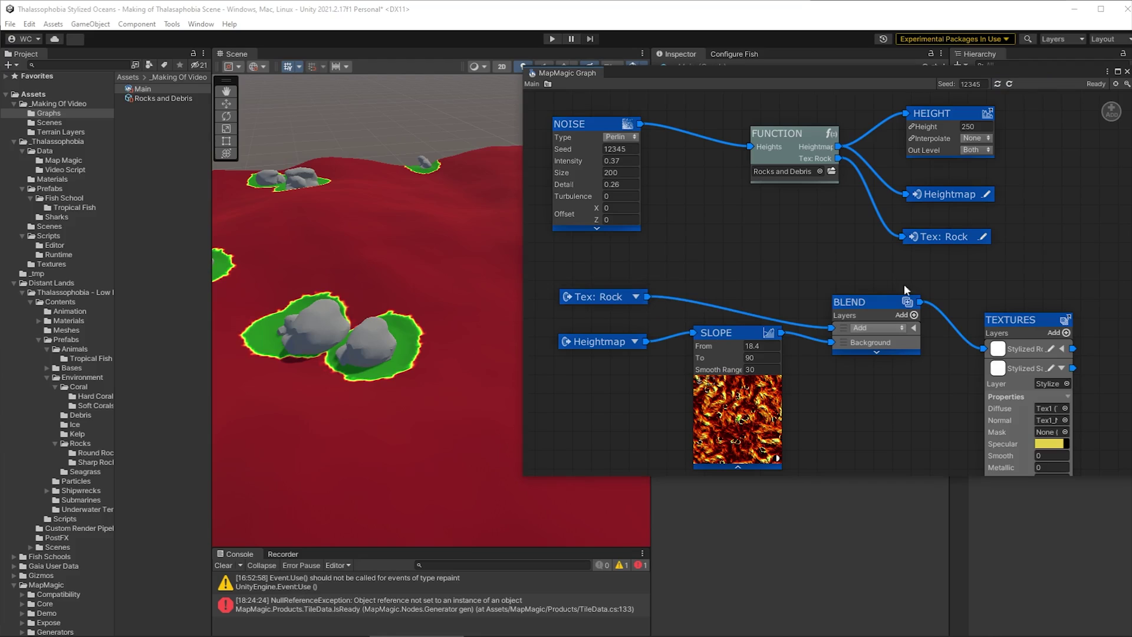
{"action": "left_click", "coordinate": [876, 353]}
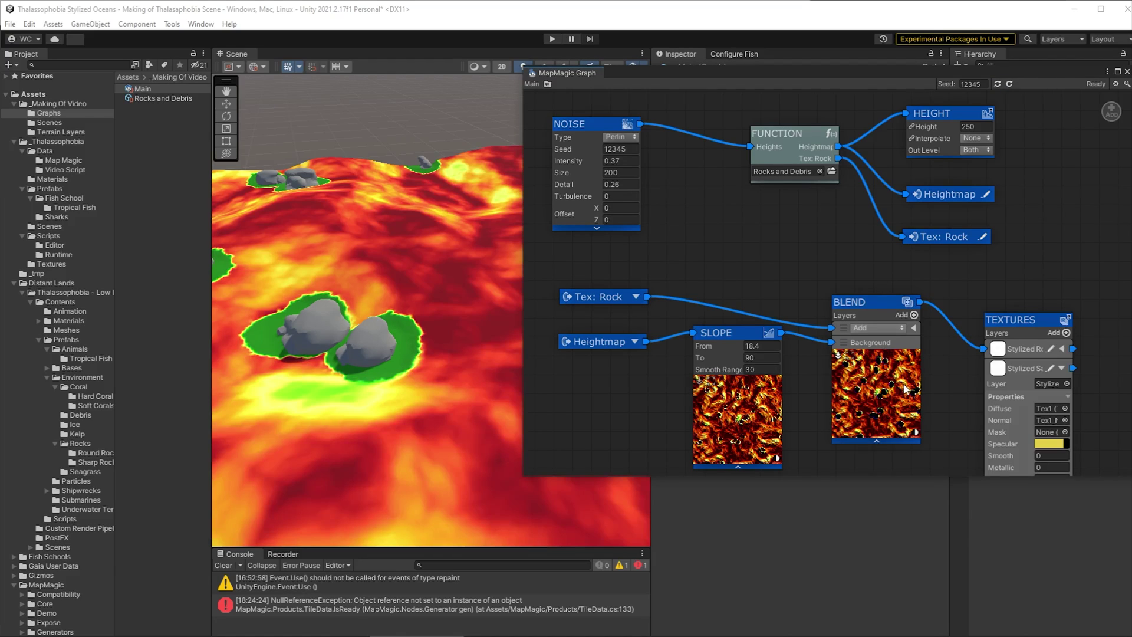
{"action": "left_click", "coordinate": [838, 355]}
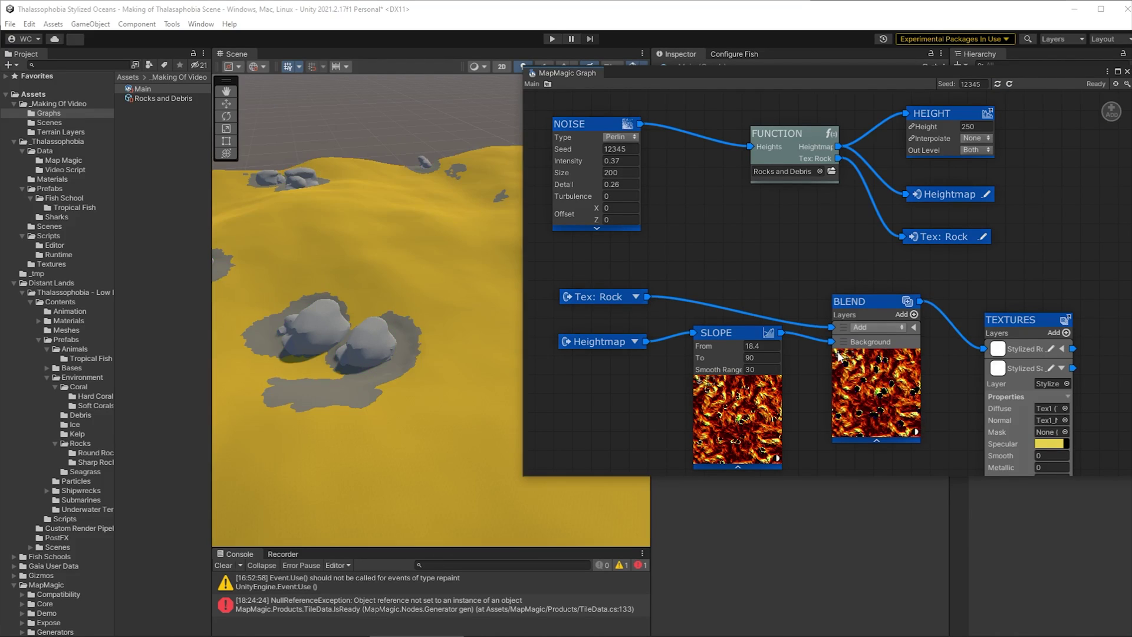